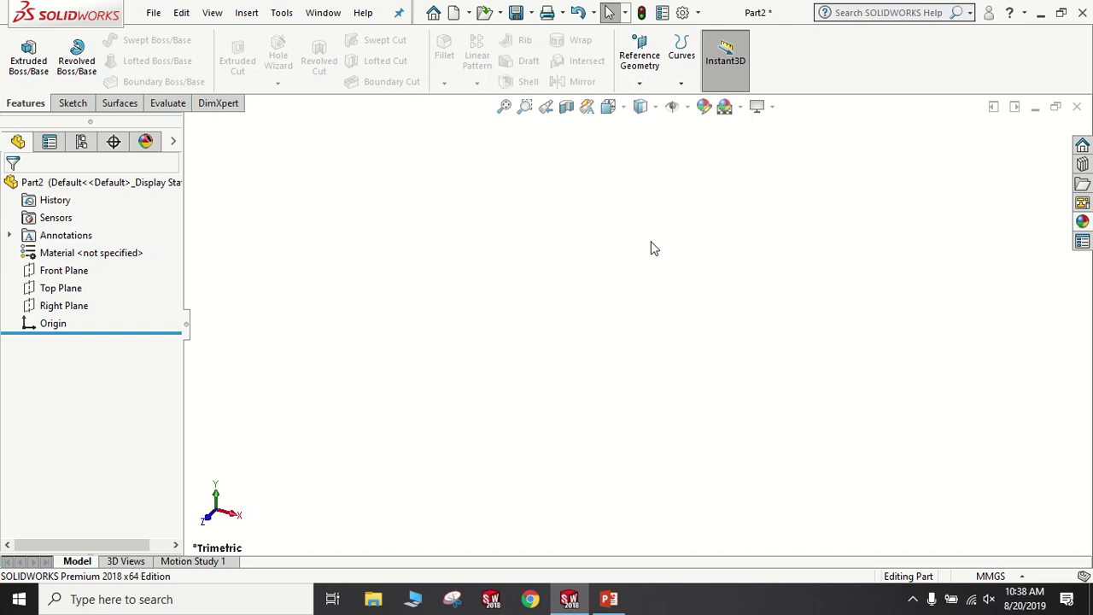
# - Start a sketch on the Top Plane and place a circle centred at the origin
pyautogui.click(43, 288)
pyautogui.click(46, 261)
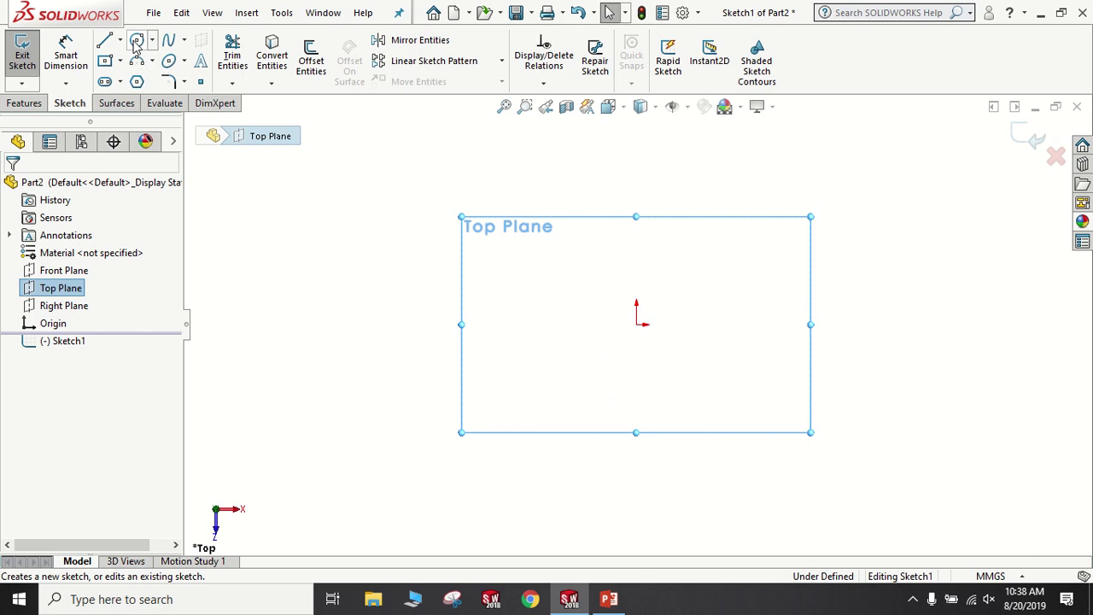
pyautogui.click(137, 41)
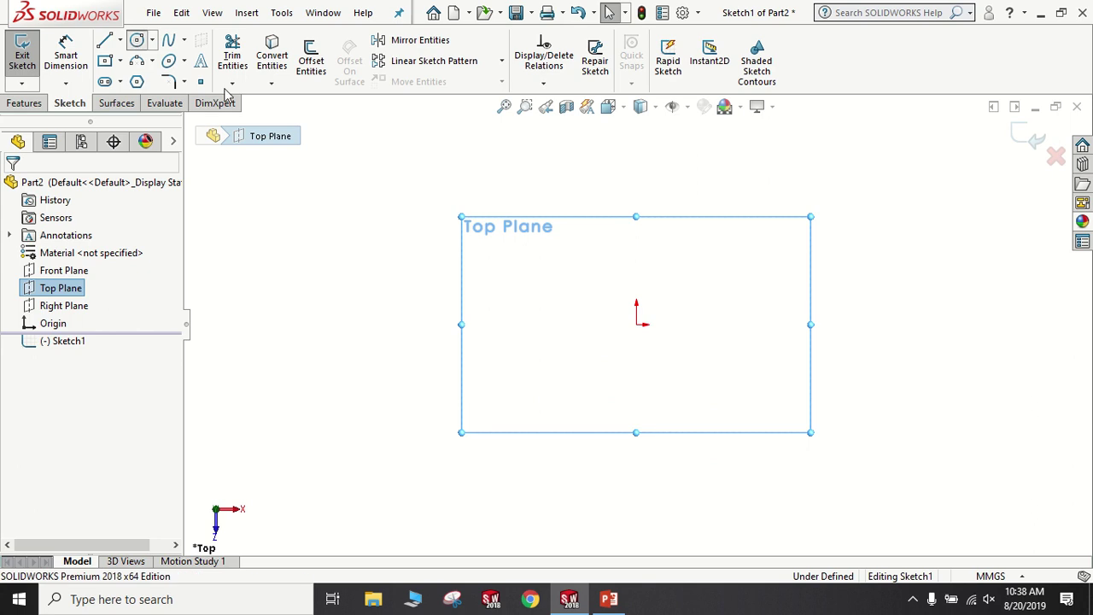
pyautogui.click(637, 325)
# - Set the circle's radius to 100 mm and confirm it
pyautogui.click(720, 408)
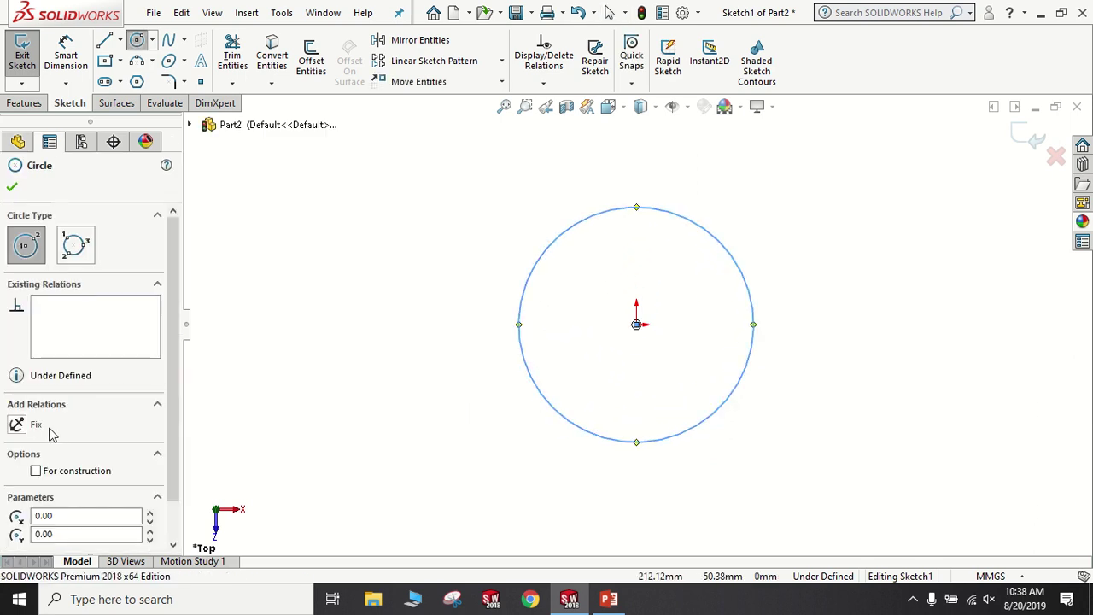
pyautogui.scroll(-2, 48, 434)
pyautogui.moveTo(87, 513); pyautogui.dragTo(33, 513)
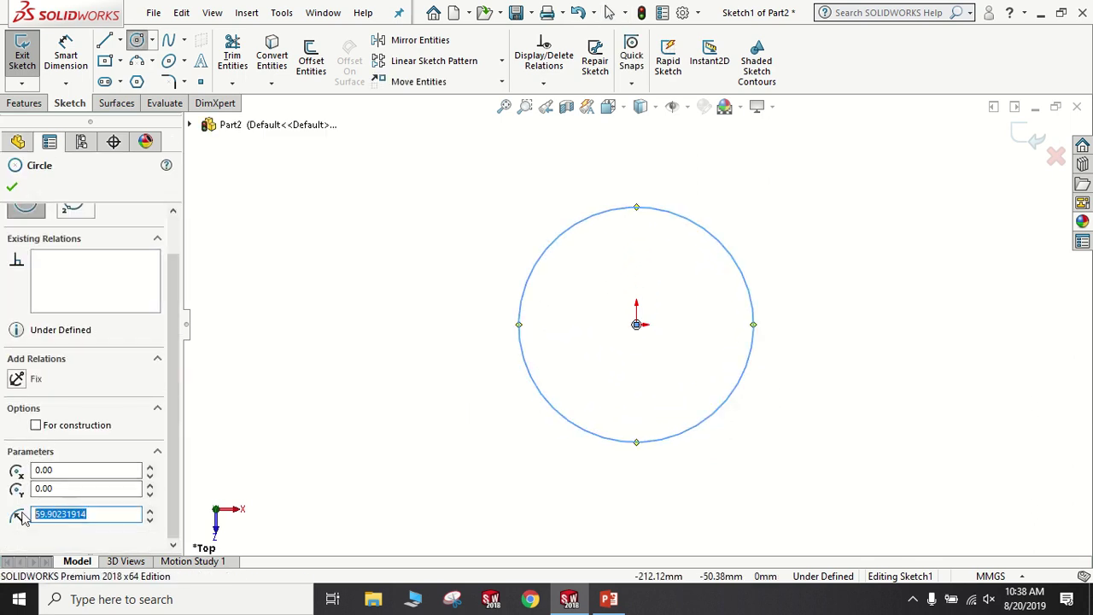
pyautogui.write('100')
pyautogui.press('Return')
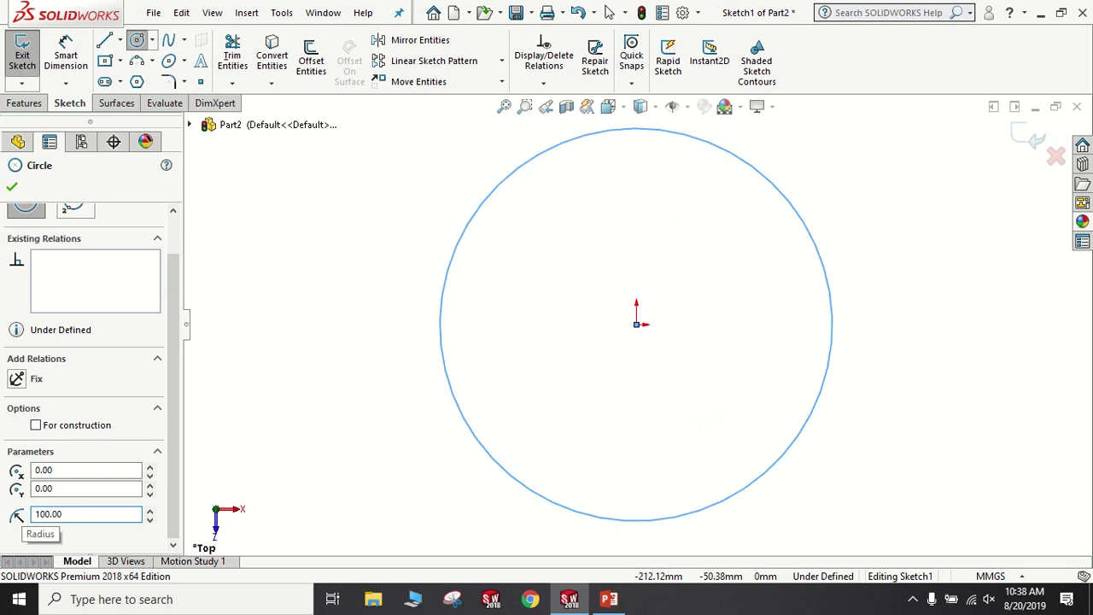
pyautogui.press('z')
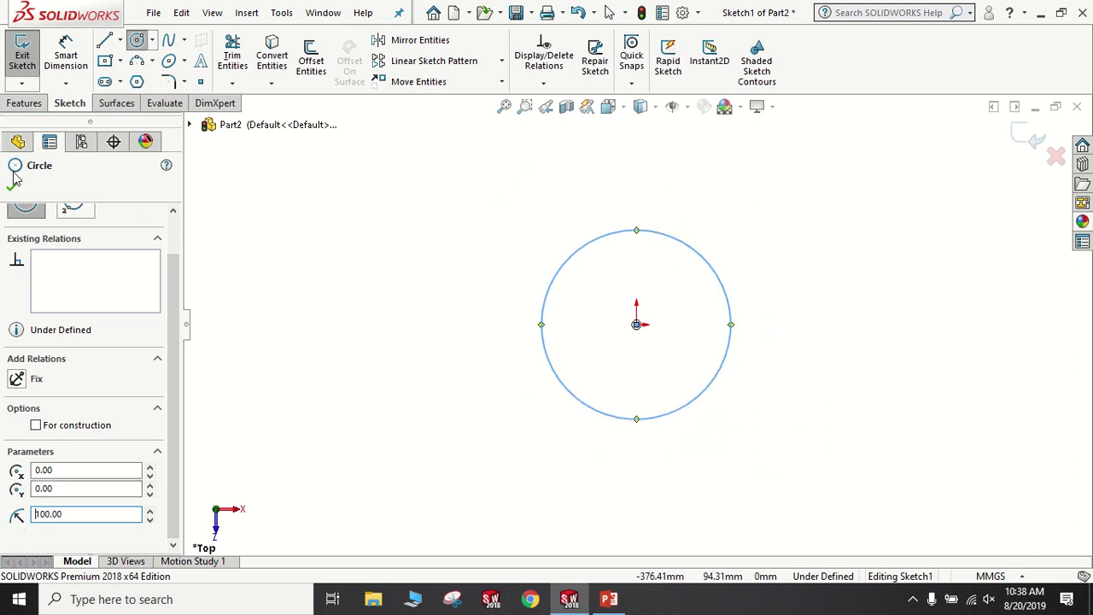
pyautogui.click(13, 179)
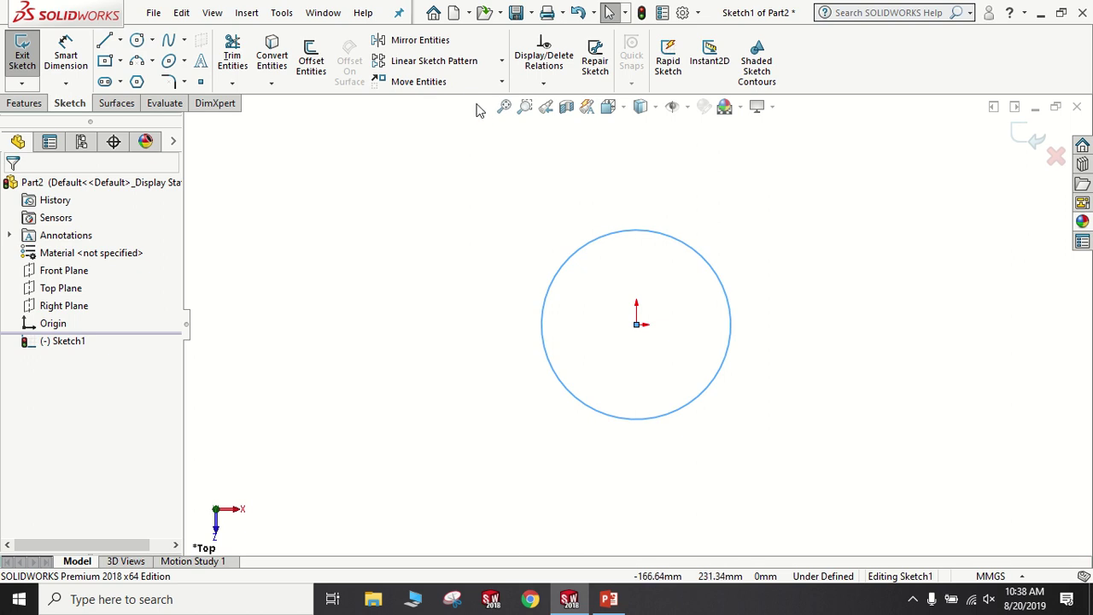
# - Build a helix on the circle with 200 mm pitch and 1.5 revolutions, then orbit to view it
pyautogui.click(1031, 137)
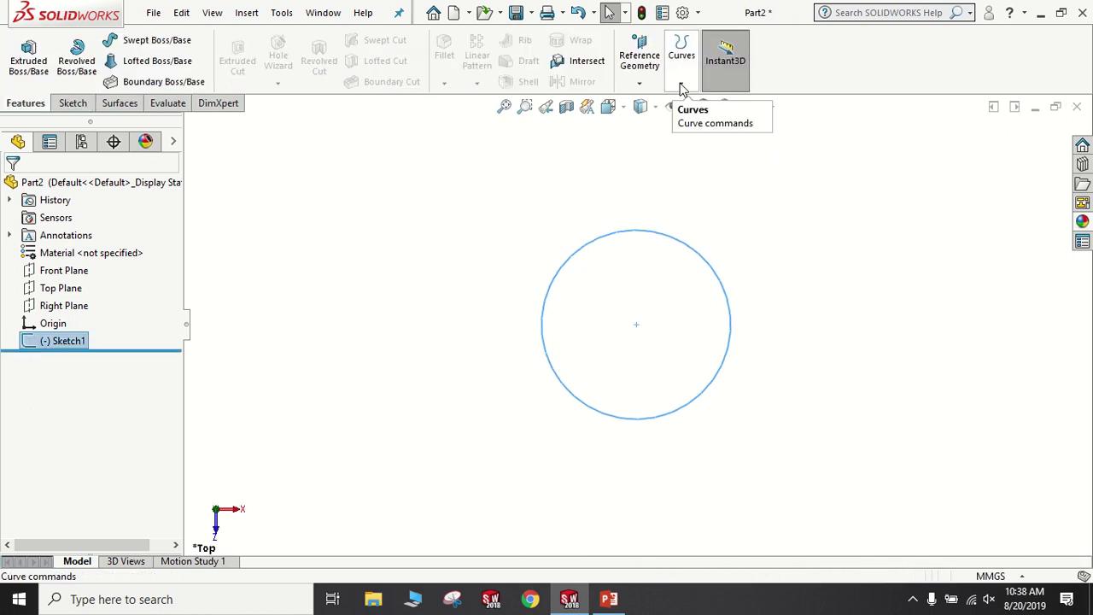
pyautogui.click(681, 85)
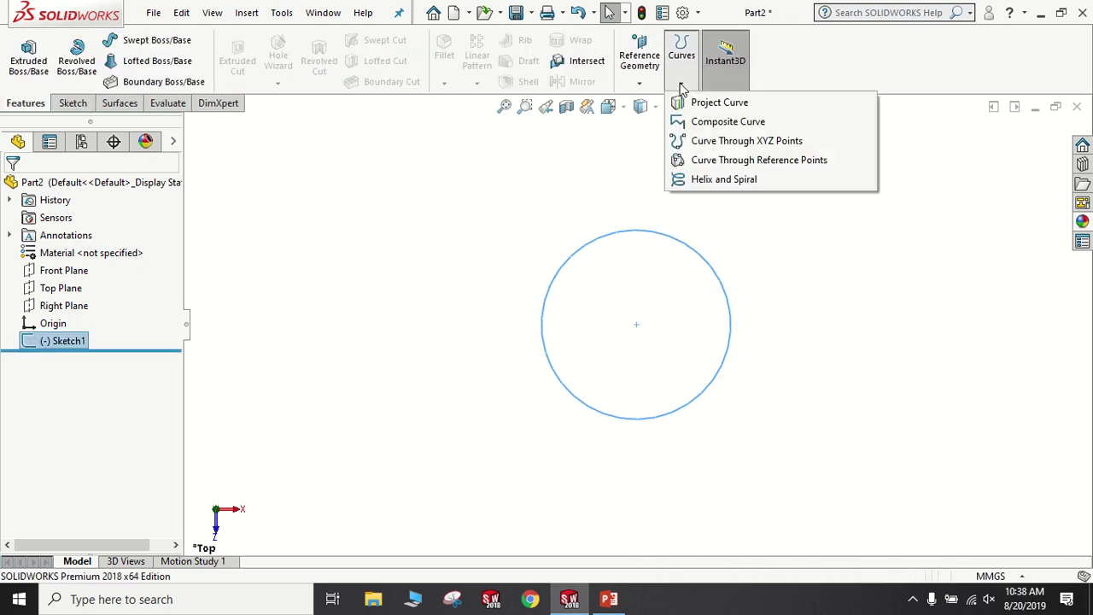
pyautogui.click(709, 178)
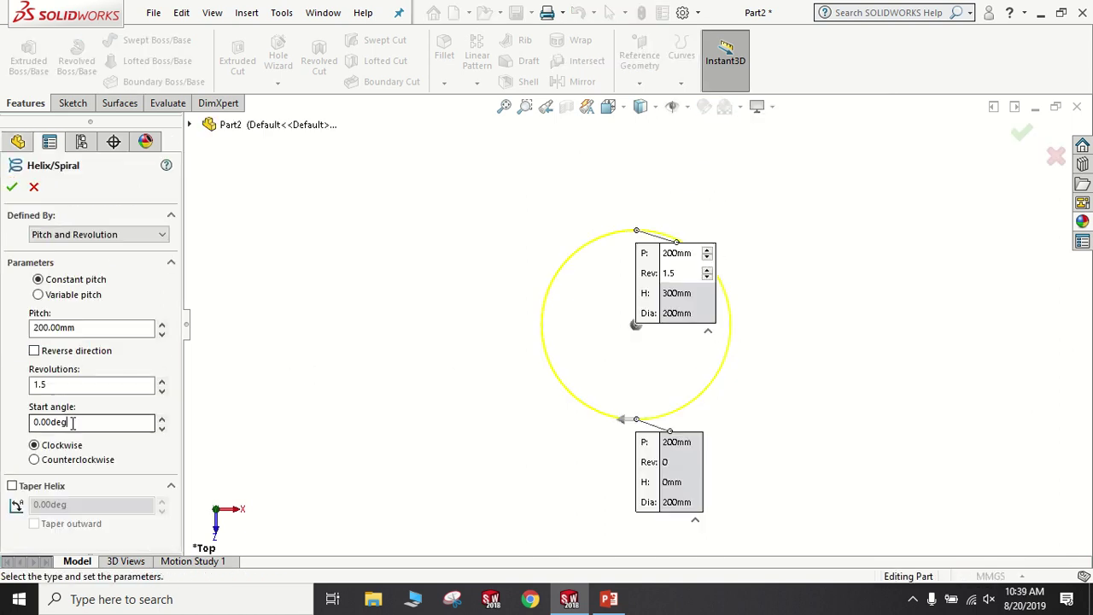
pyautogui.moveTo(58, 386); pyautogui.dragTo(33, 387)
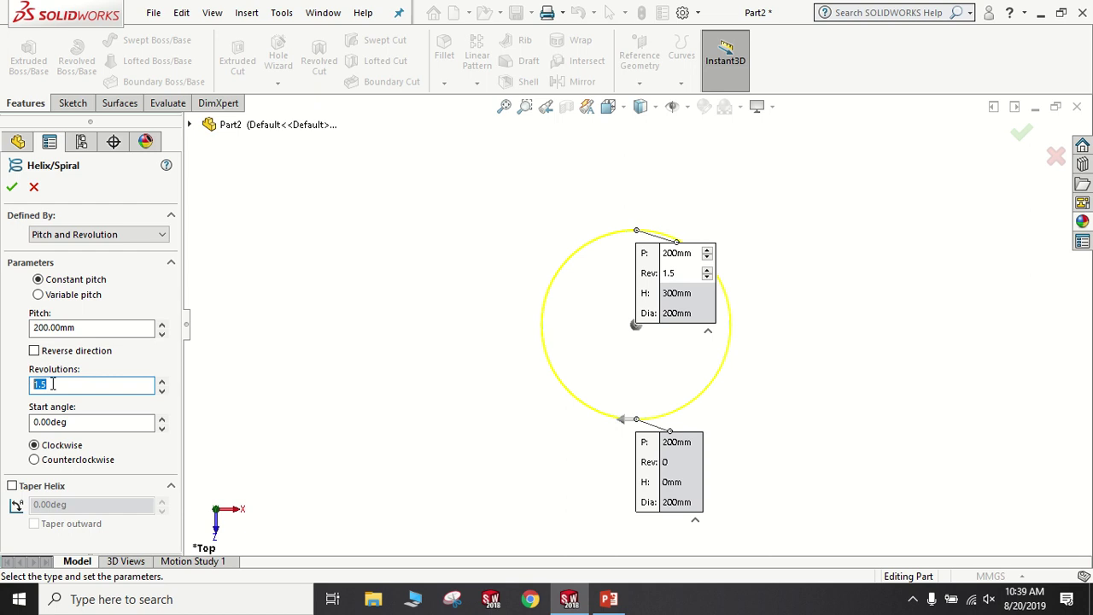
pyautogui.click(93, 333)
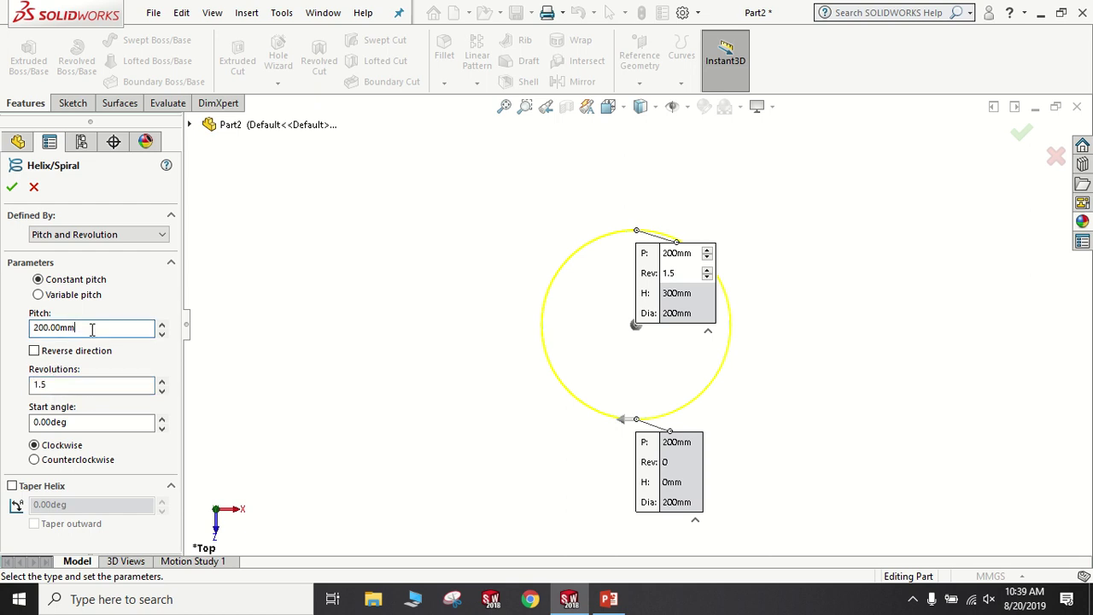
pyautogui.click(12, 190)
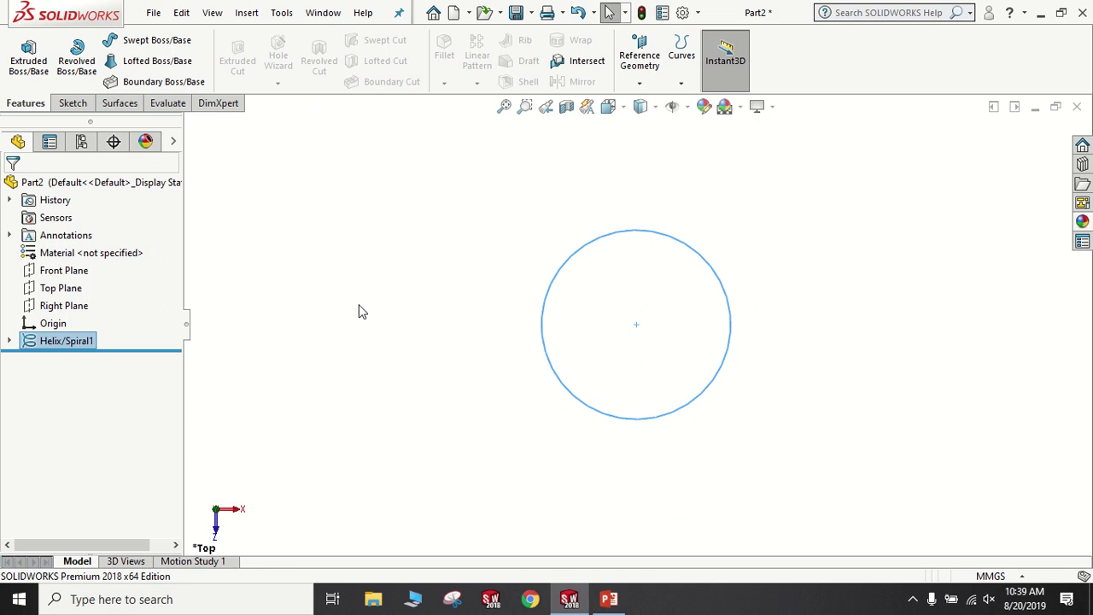
pyautogui.moveTo(524, 399)
pyautogui.mouseDown(button='middle')
pyautogui.moveTo(524, 261)
pyautogui.moveTo(514, 239)
pyautogui.mouseUp(button='middle')
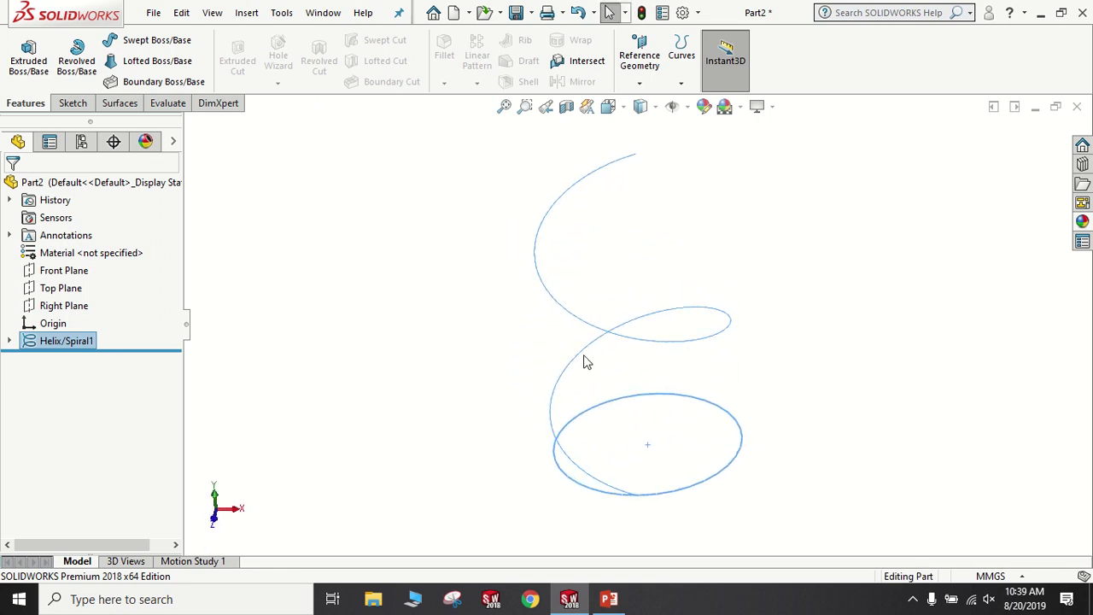
pyautogui.scroll(2, 586, 361)
pyautogui.scroll(2, 715, 351)
pyautogui.moveTo(715, 351)
pyautogui.mouseDown(button='middle')
pyautogui.moveTo(749, 319)
pyautogui.moveTo(751, 348)
pyautogui.mouseUp(button='middle')
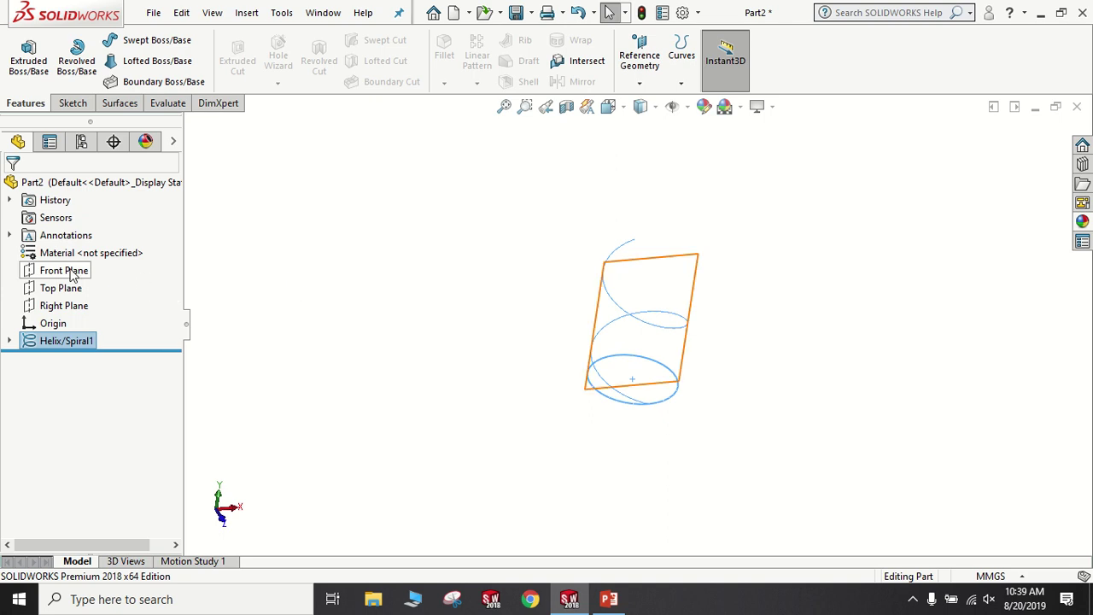
# - Face the Top Plane and place a new sketch circle centred on the origin
pyautogui.click(50, 288)
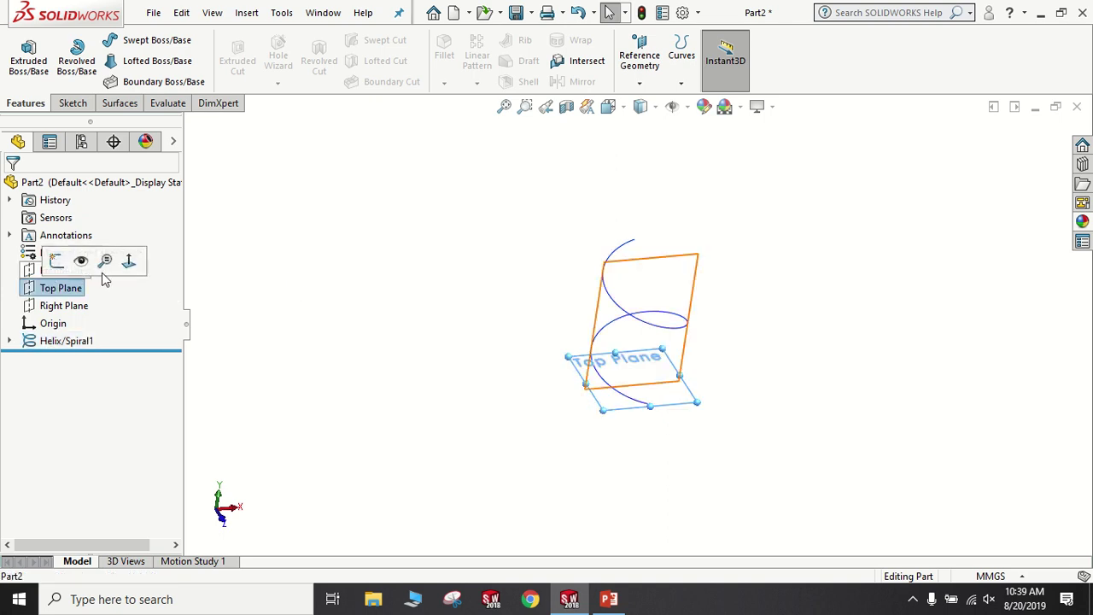
pyautogui.click(129, 259)
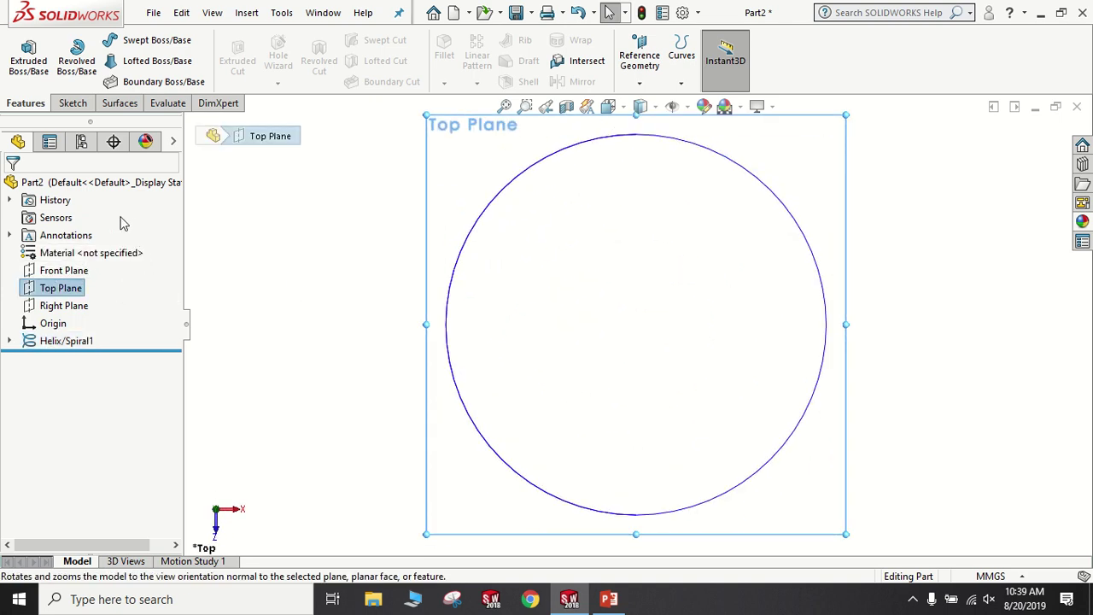
pyautogui.click(72, 103)
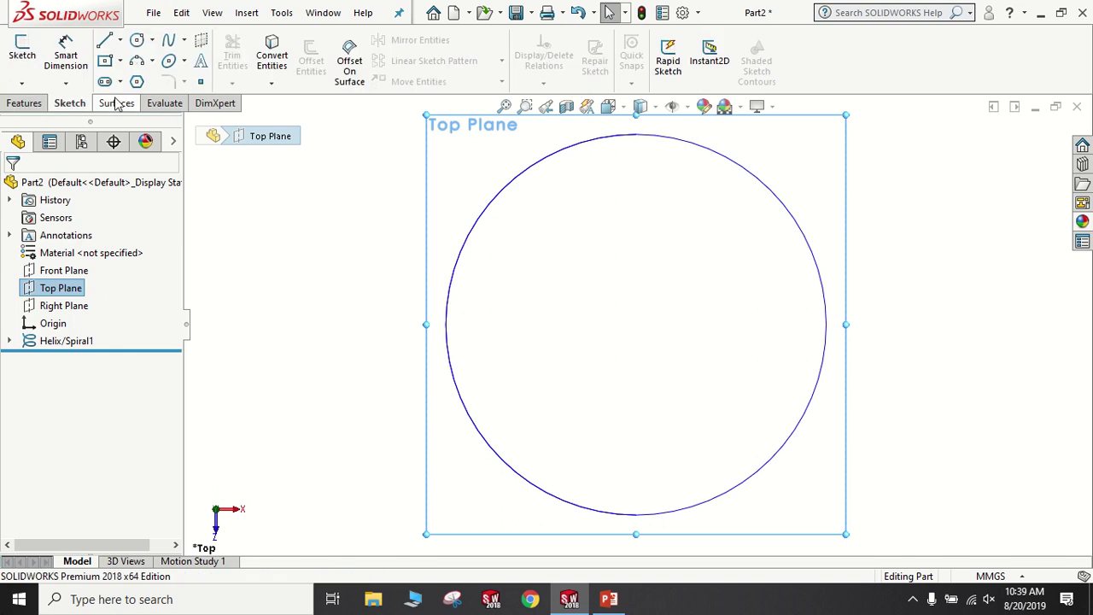
pyautogui.click(137, 40)
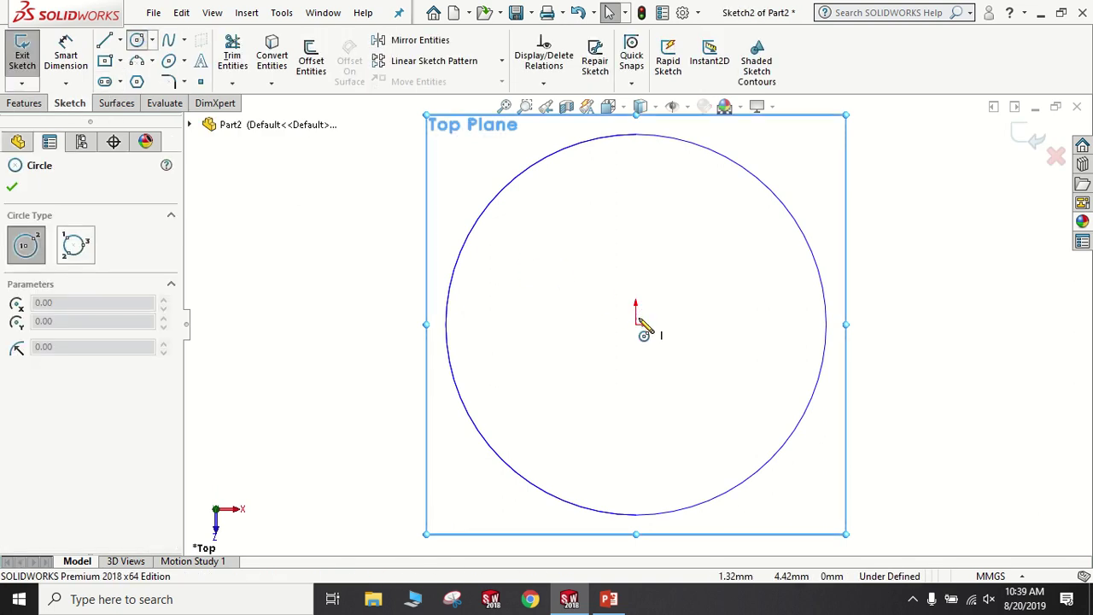
pyautogui.click(635, 324)
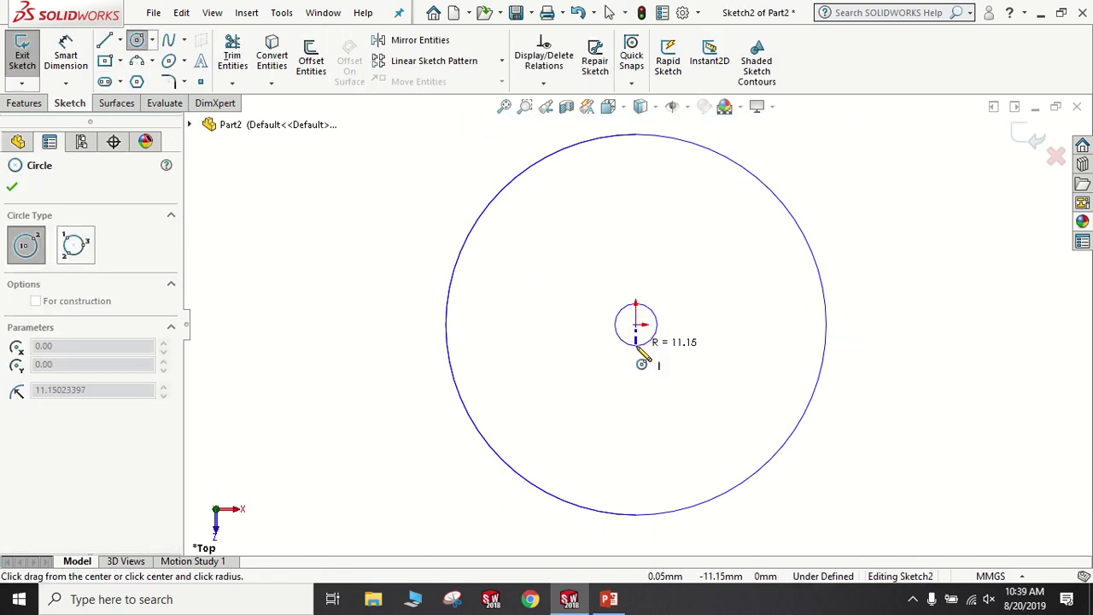
# - Set the pole circle's radius to 5 mm and close the sketch
pyautogui.click(637, 349)
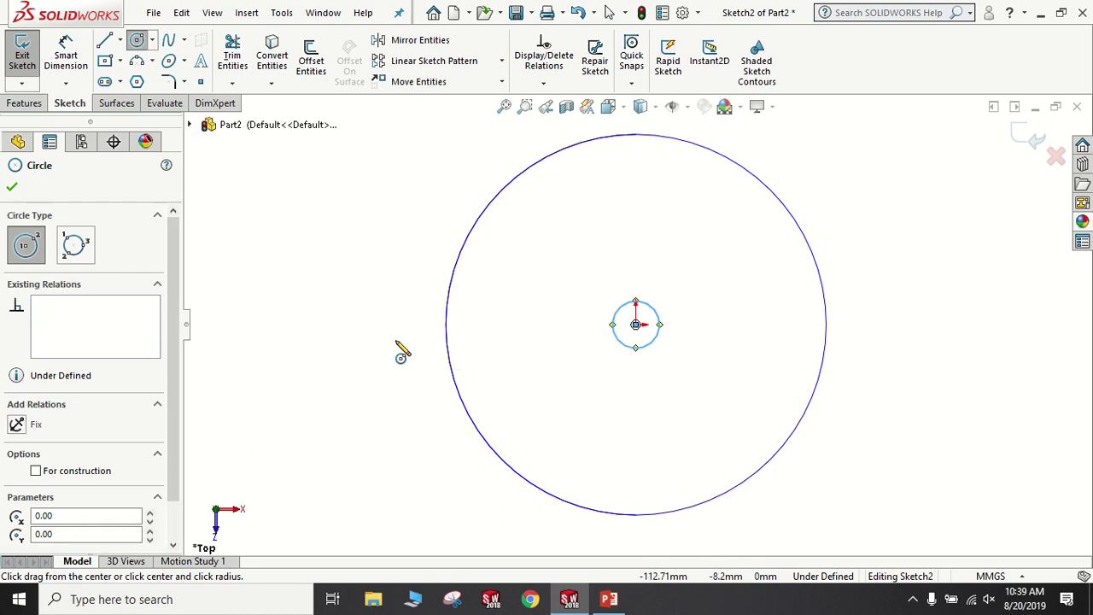
pyautogui.doubleClick(111, 520)
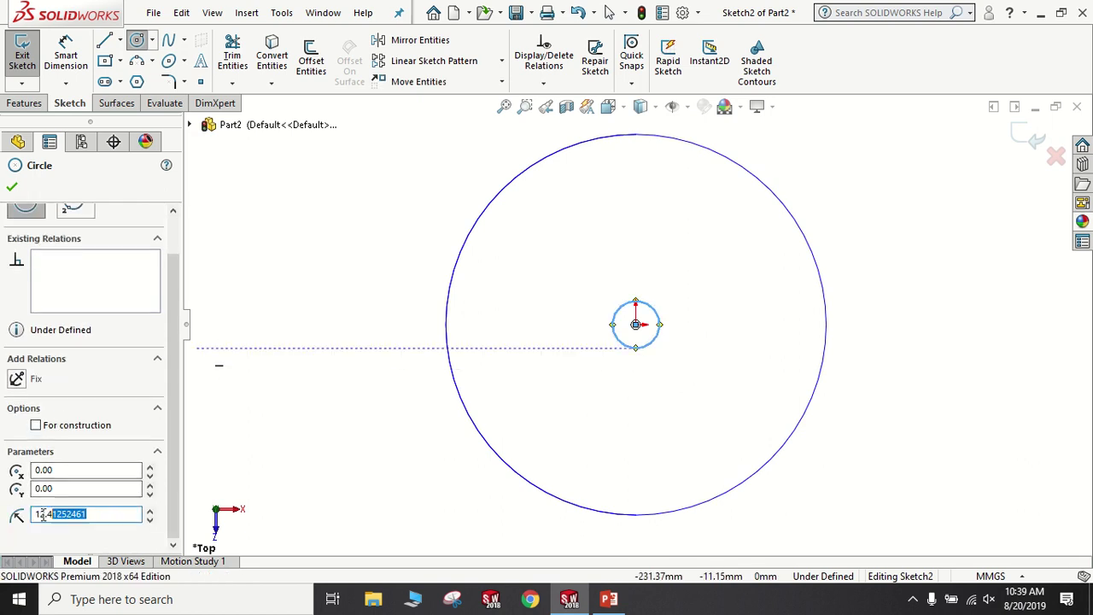
pyautogui.write('2.5')
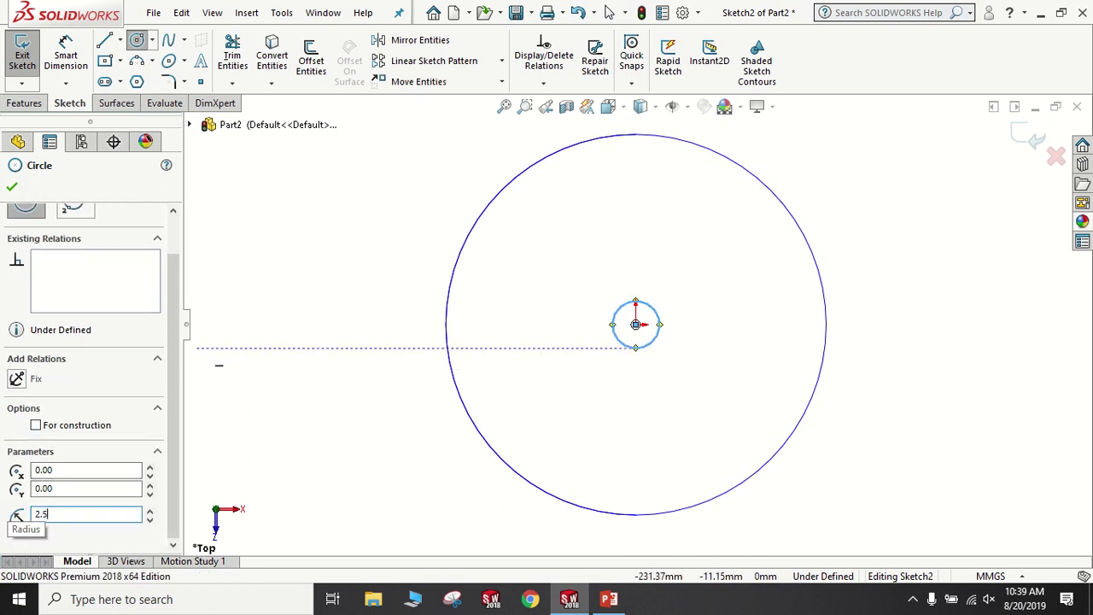
pyautogui.press('Return')
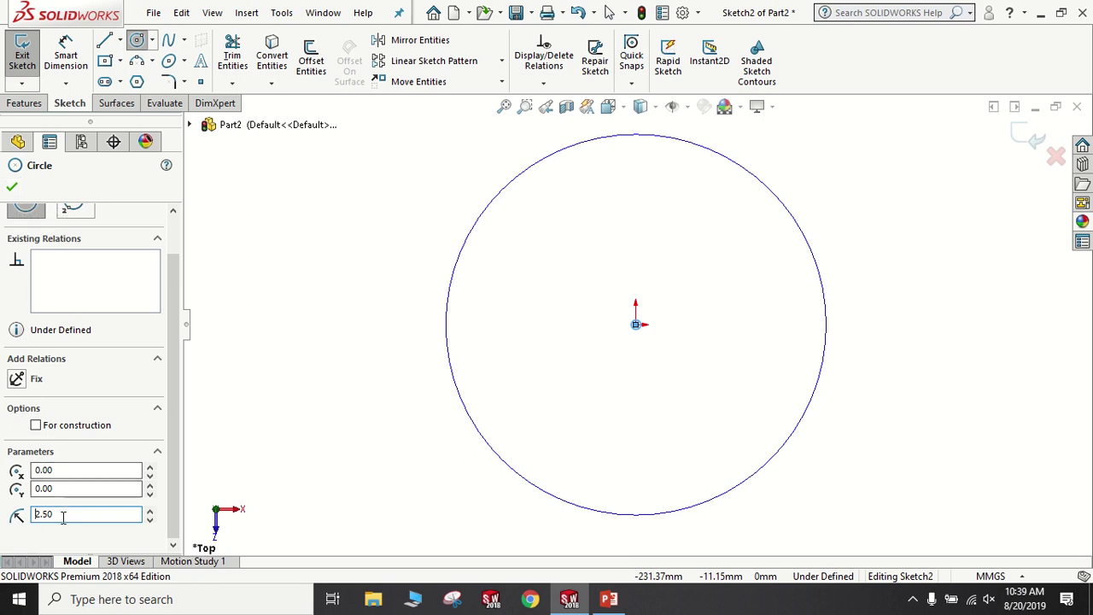
pyautogui.moveTo(62, 519); pyautogui.dragTo(17, 516)
pyautogui.write('5')
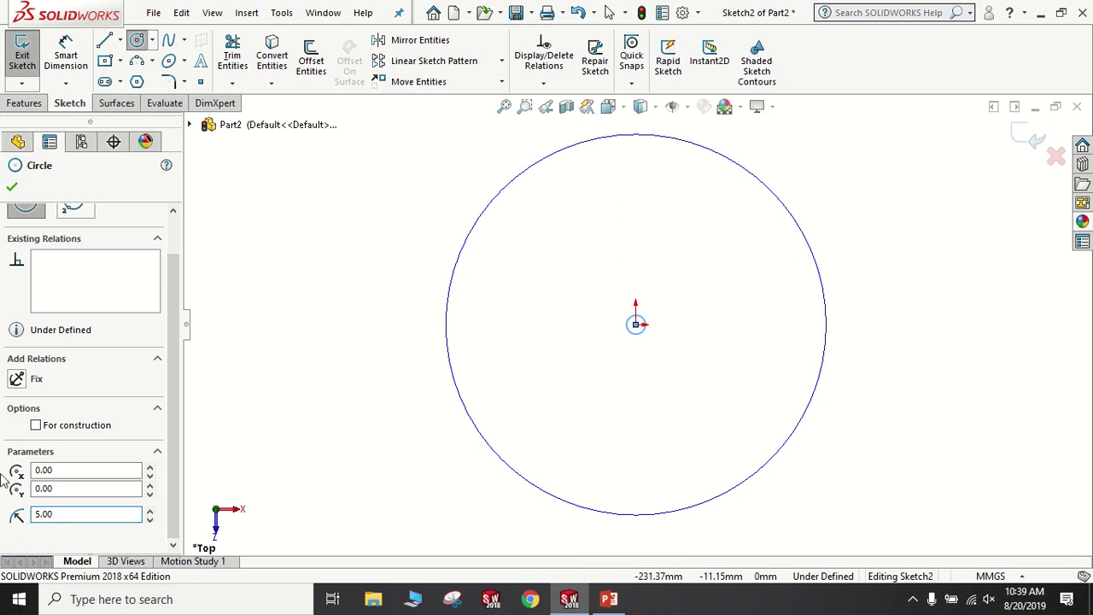
pyautogui.click(12, 185)
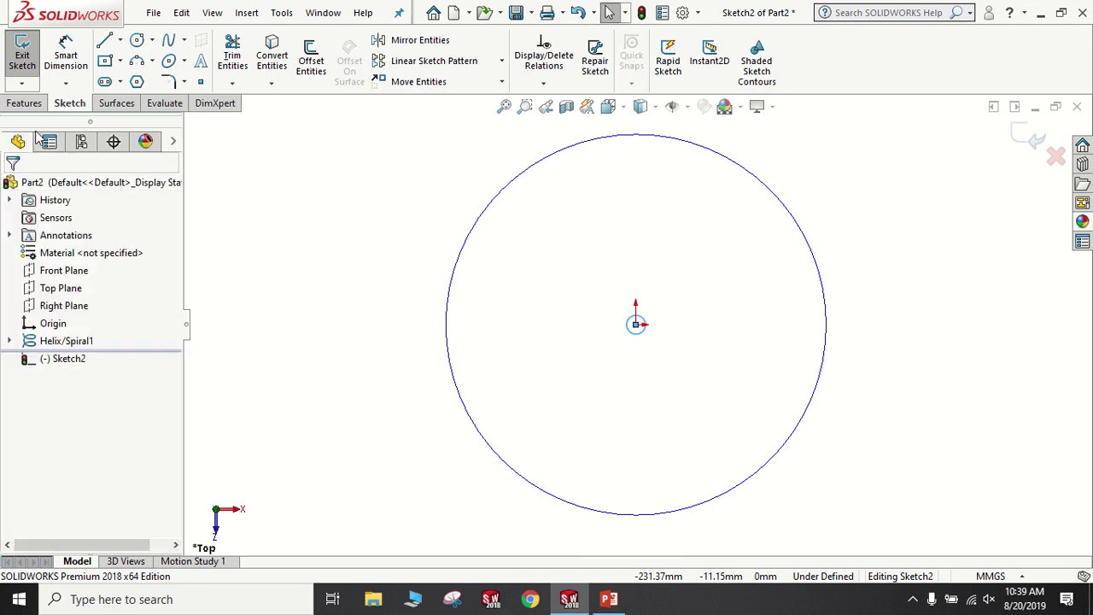
pyautogui.click(24, 103)
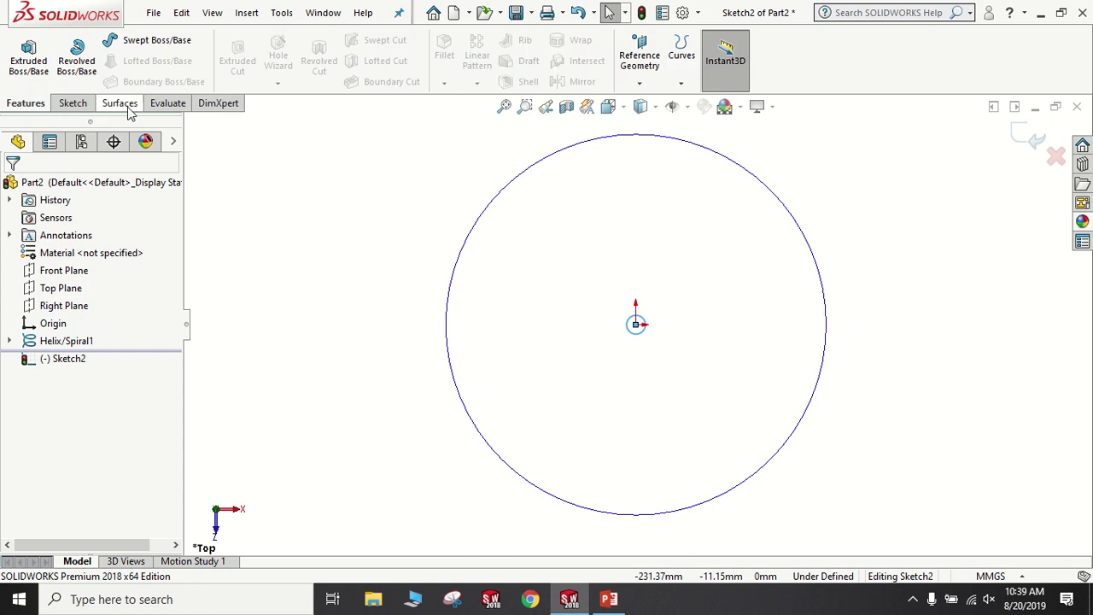
# - Extrude the 5 mm circle 300 mm upward into the central pole
pyautogui.click(33, 68)
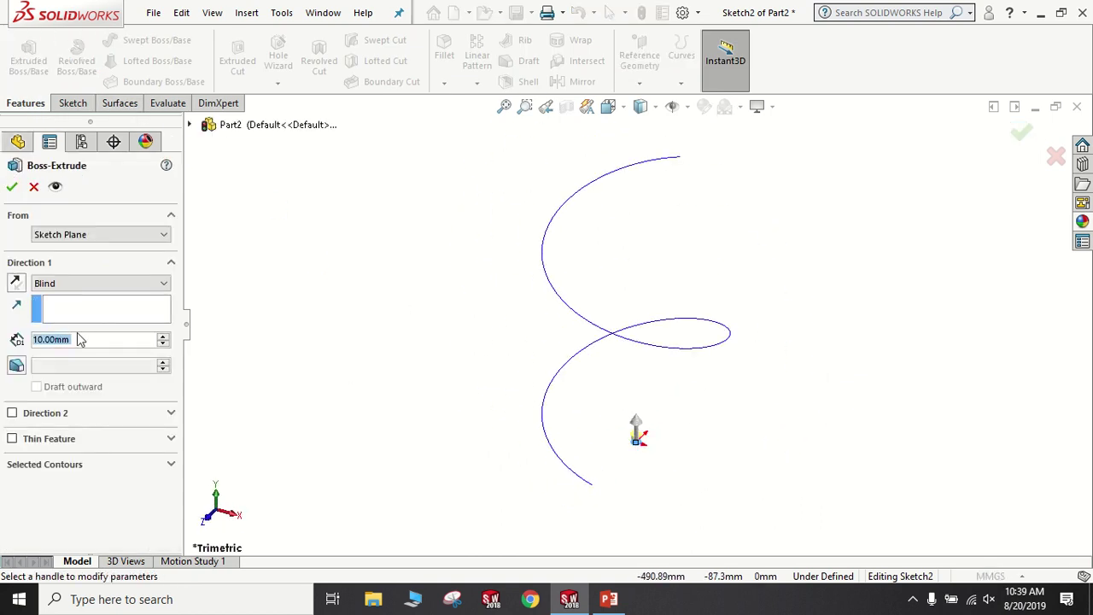
pyautogui.write('300')
pyautogui.press('Return')
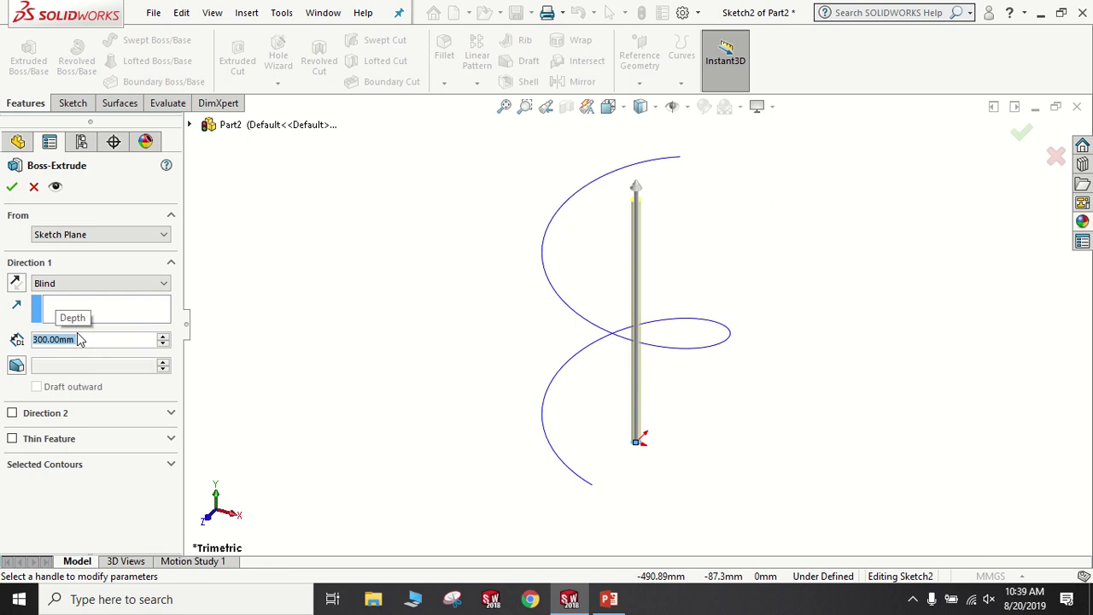
pyautogui.click(12, 188)
pyautogui.moveTo(624, 256)
pyautogui.mouseDown(button='middle')
pyautogui.moveTo(670, 221)
pyautogui.moveTo(691, 234)
pyautogui.moveTo(686, 270)
pyautogui.mouseUp(button='middle')
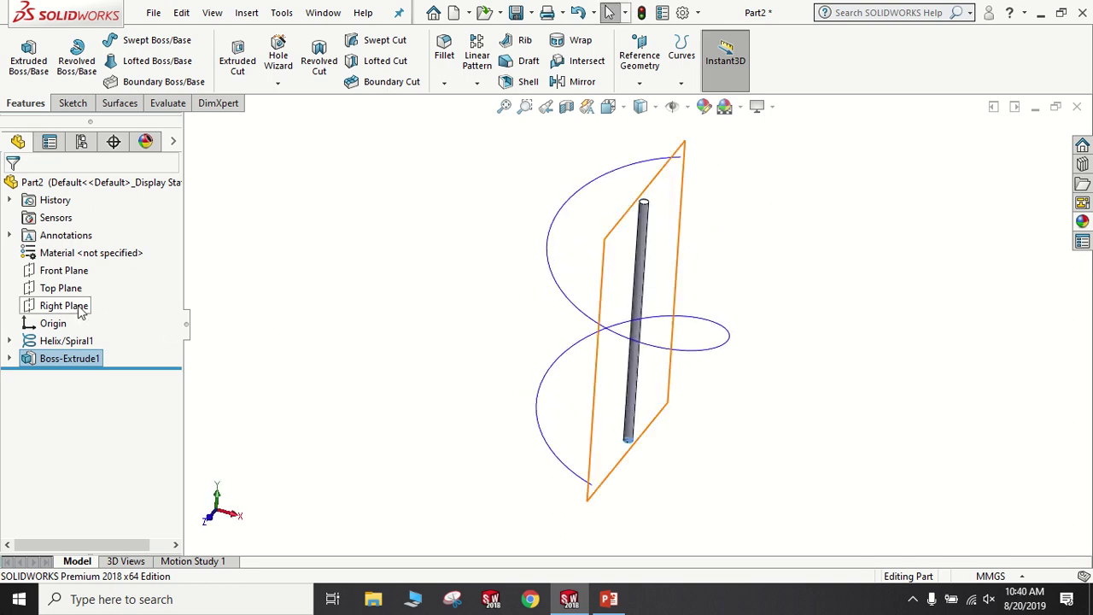
# - Sketch a 100 mm radius circle centred on the origin of the Top Plane
pyautogui.click(58, 288)
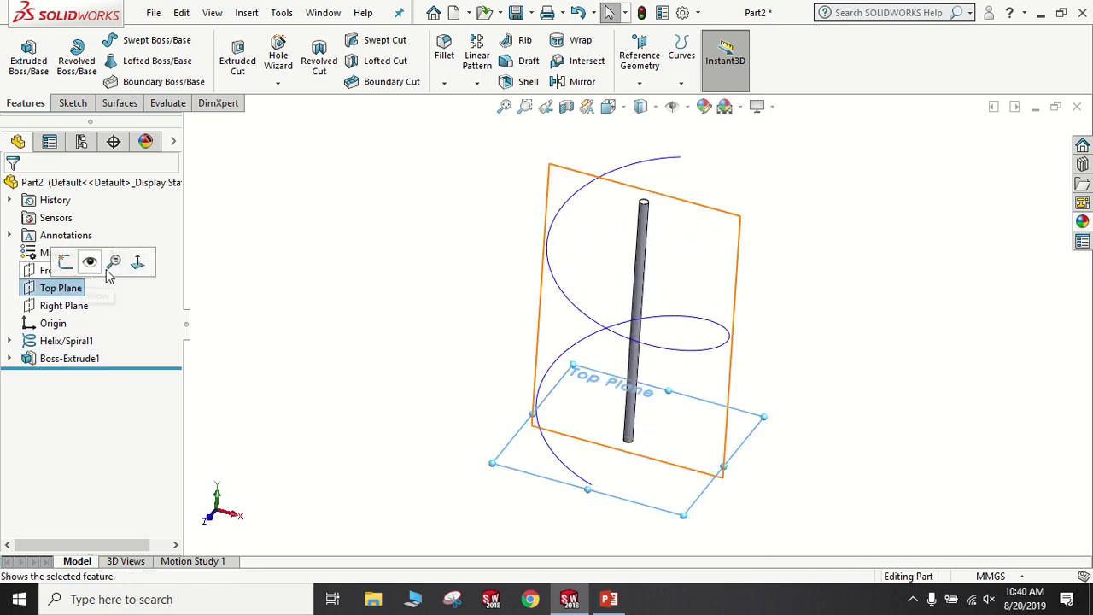
pyautogui.click(138, 263)
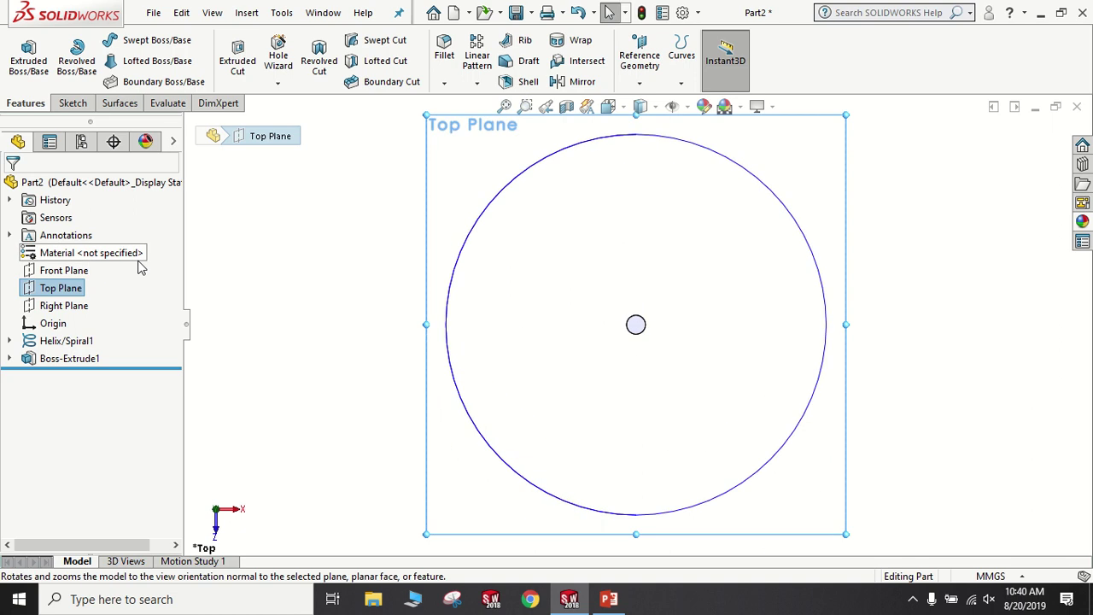
pyautogui.click(73, 103)
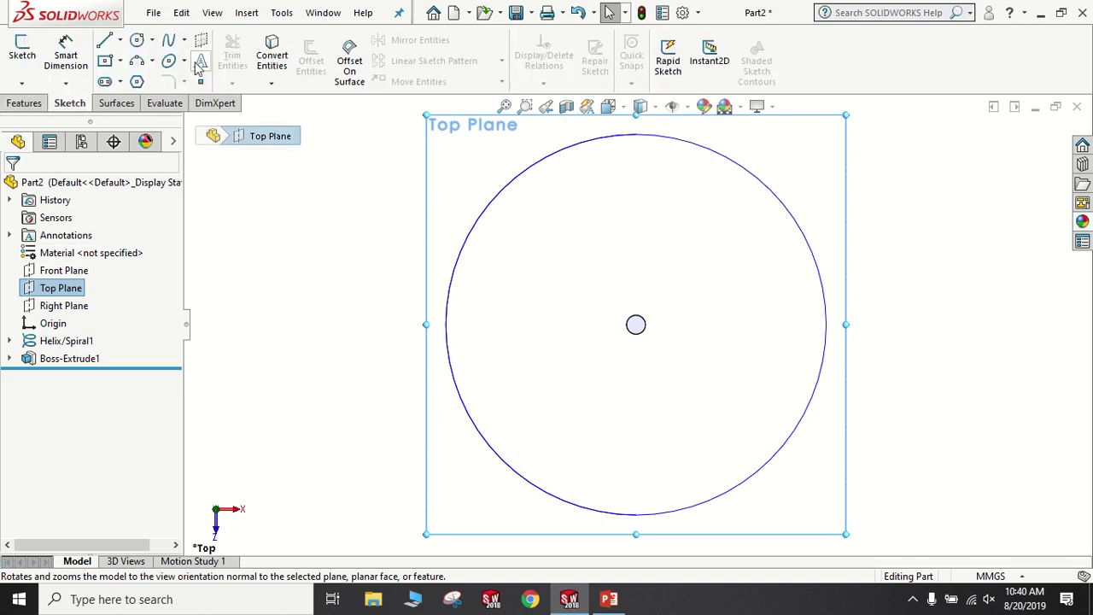
pyautogui.click(137, 41)
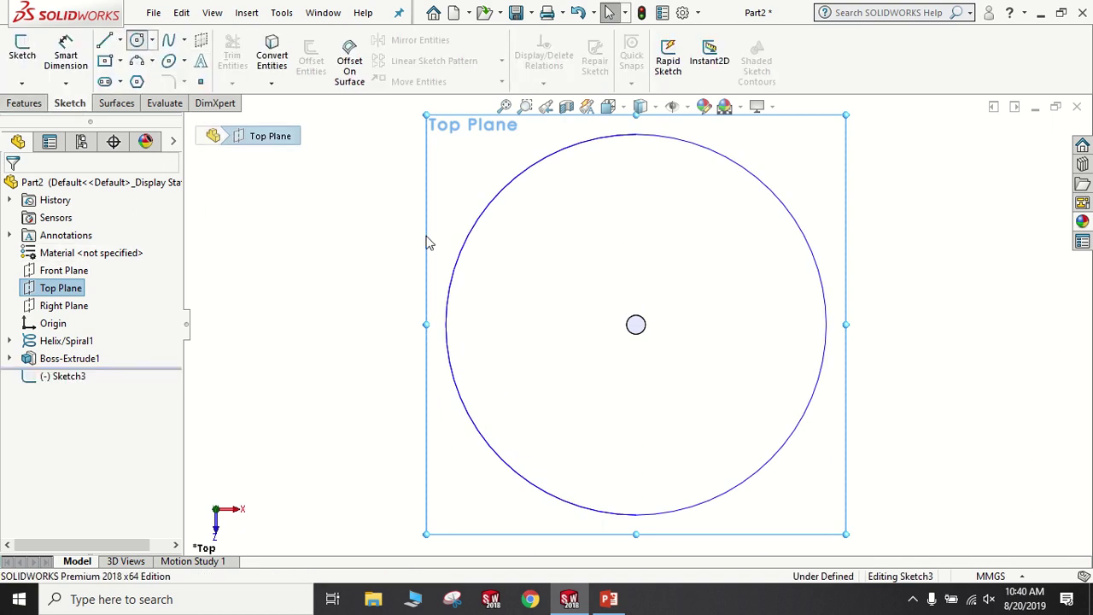
pyautogui.click(637, 324)
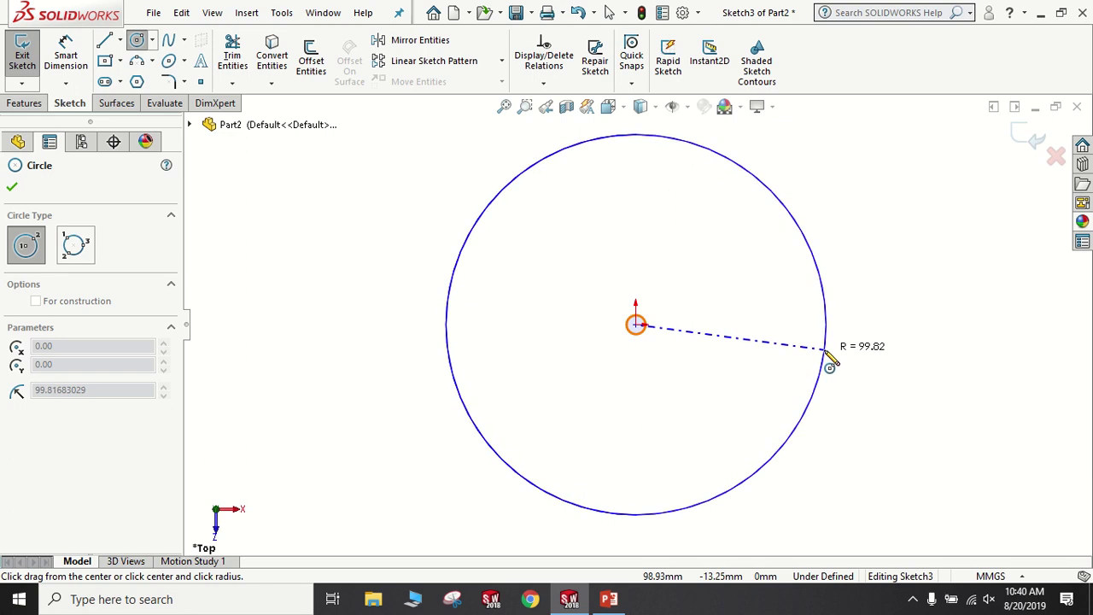
pyautogui.click(830, 359)
pyautogui.scroll(-1, 124, 385)
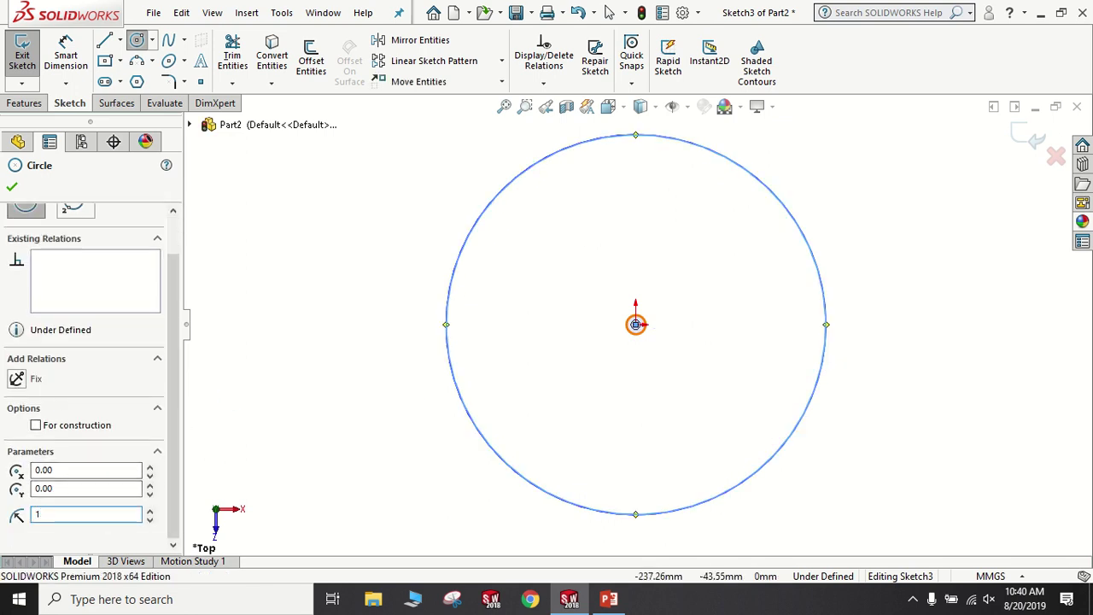
pyautogui.click(86, 513)
pyautogui.write('00')
pyautogui.press('Return')
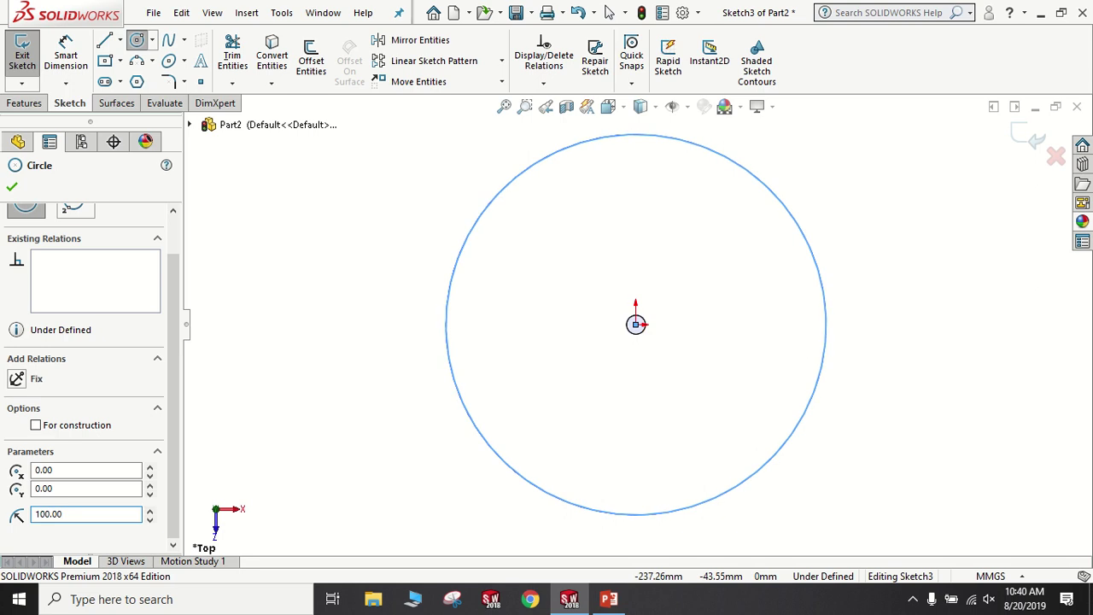
pyautogui.click(13, 186)
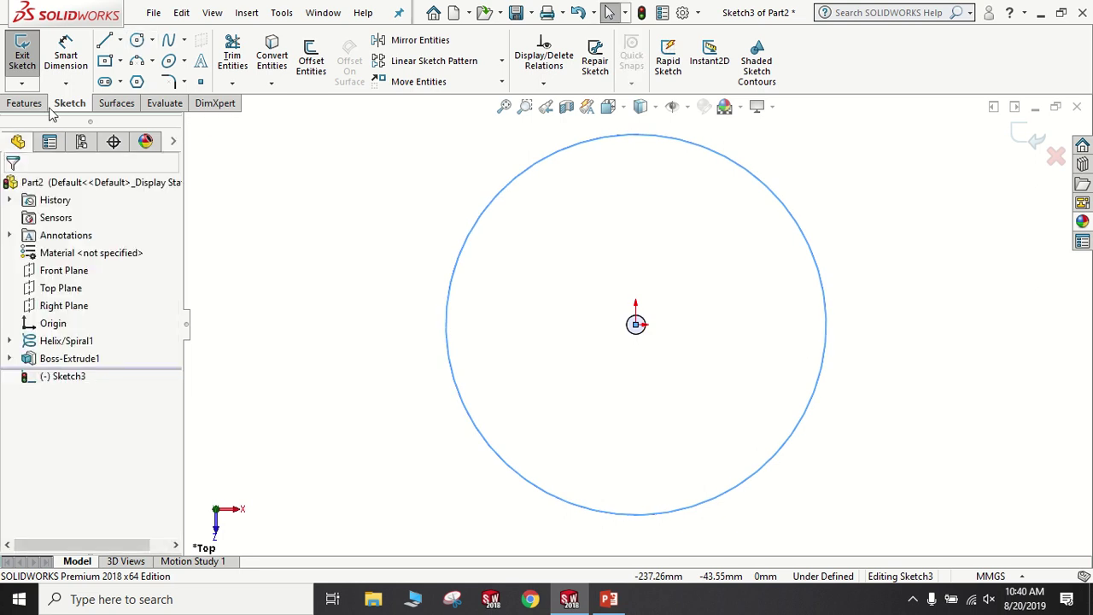
# - Draw two radial lines from the circle centre out to the circle's edge
pyautogui.click(107, 42)
pyautogui.scroll(-2, 718, 330)
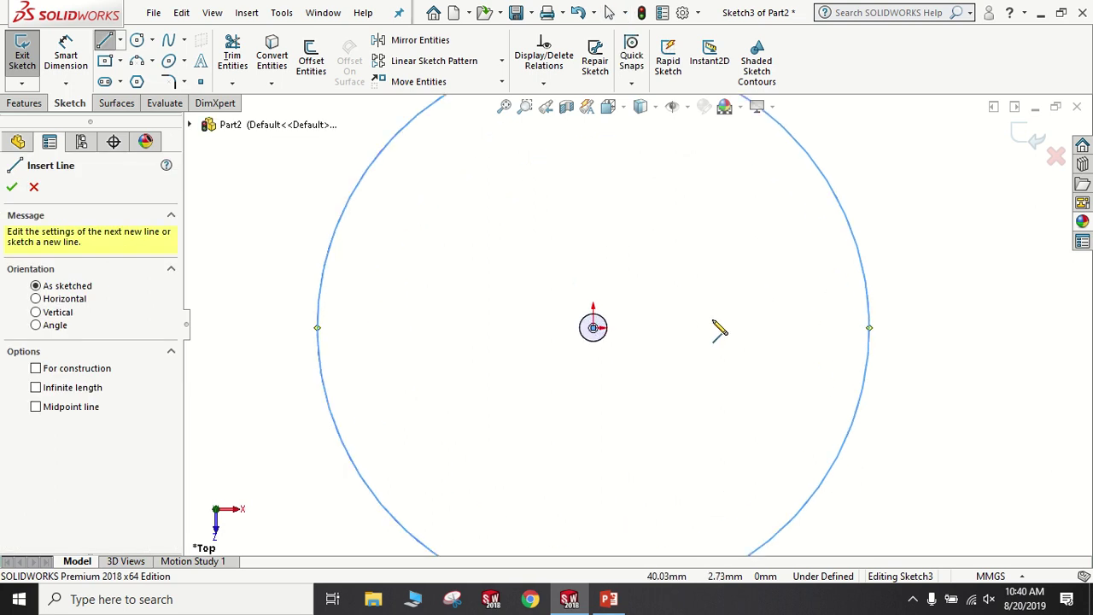
pyautogui.scroll(-2, 717, 330)
pyautogui.click(531, 332)
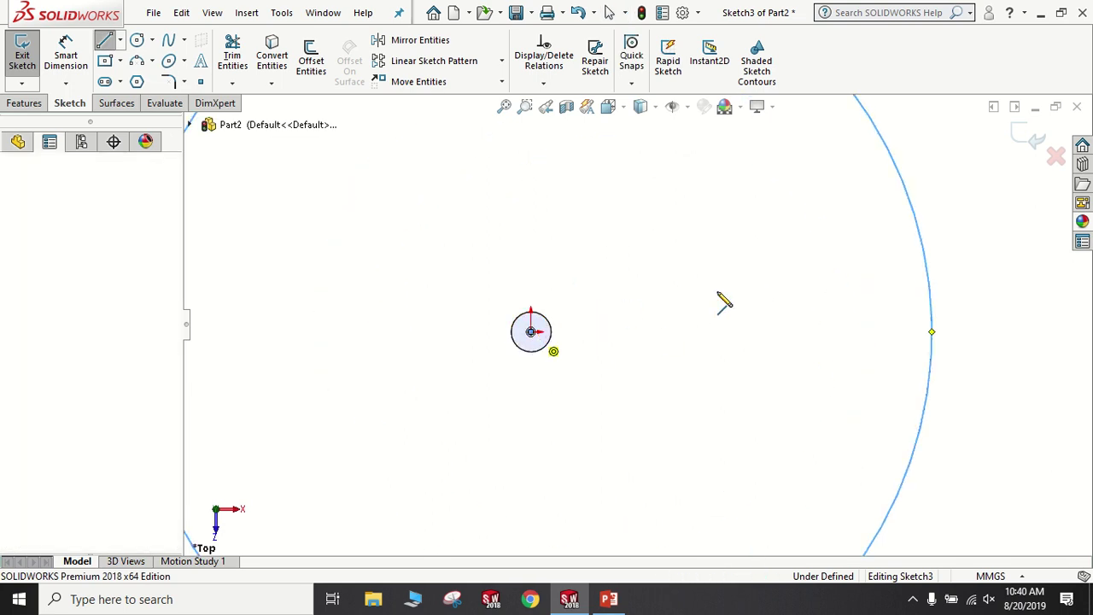
pyautogui.click(927, 270)
pyautogui.rightClick(940, 273)
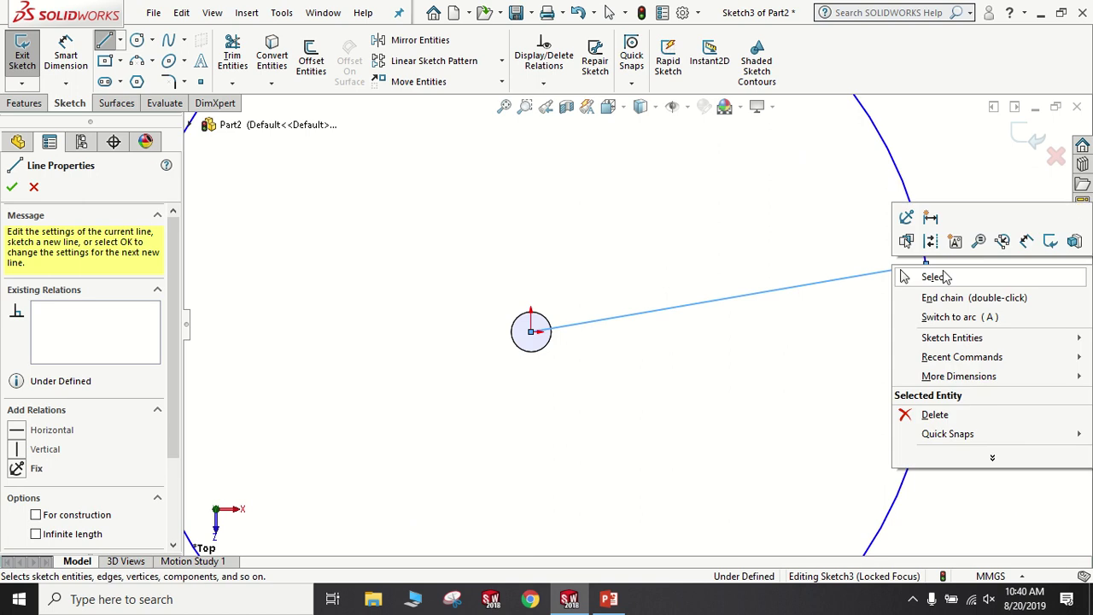
pyautogui.click(936, 277)
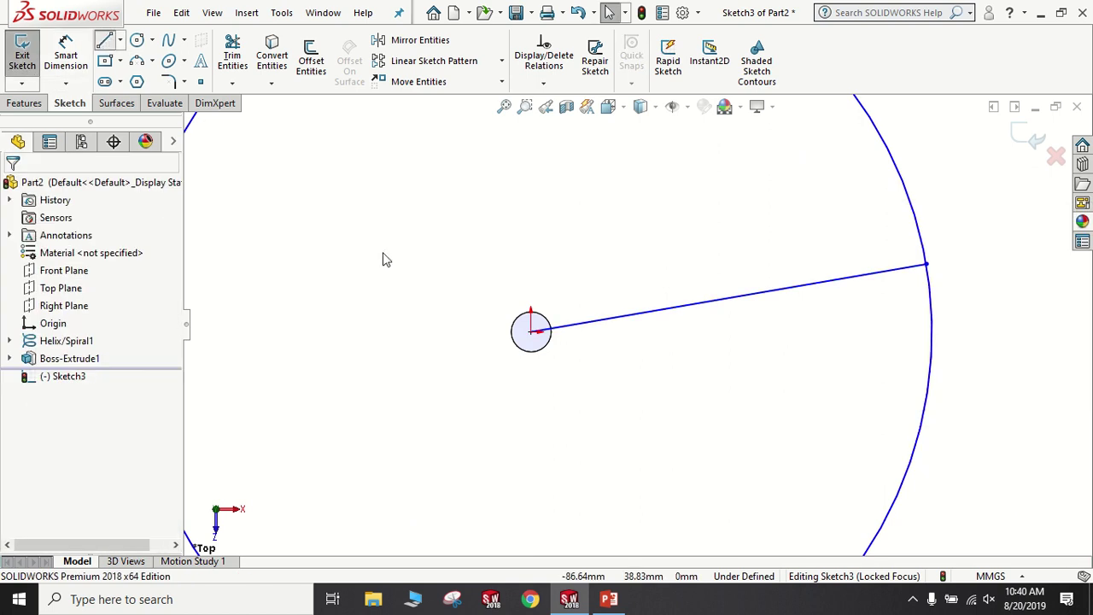
pyautogui.press('Return')
pyautogui.click(531, 331)
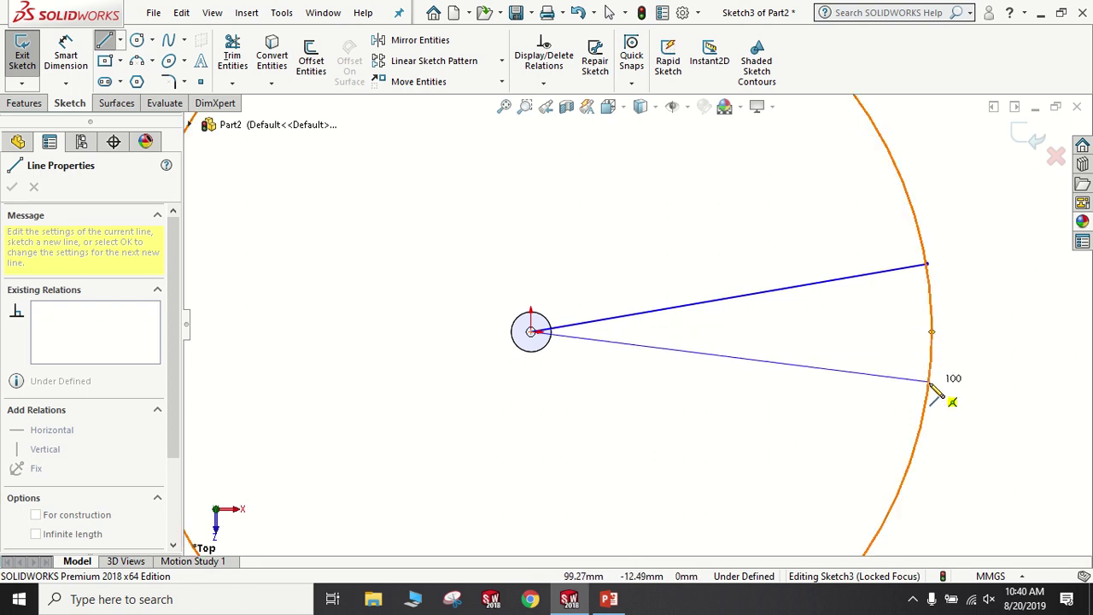
pyautogui.click(928, 399)
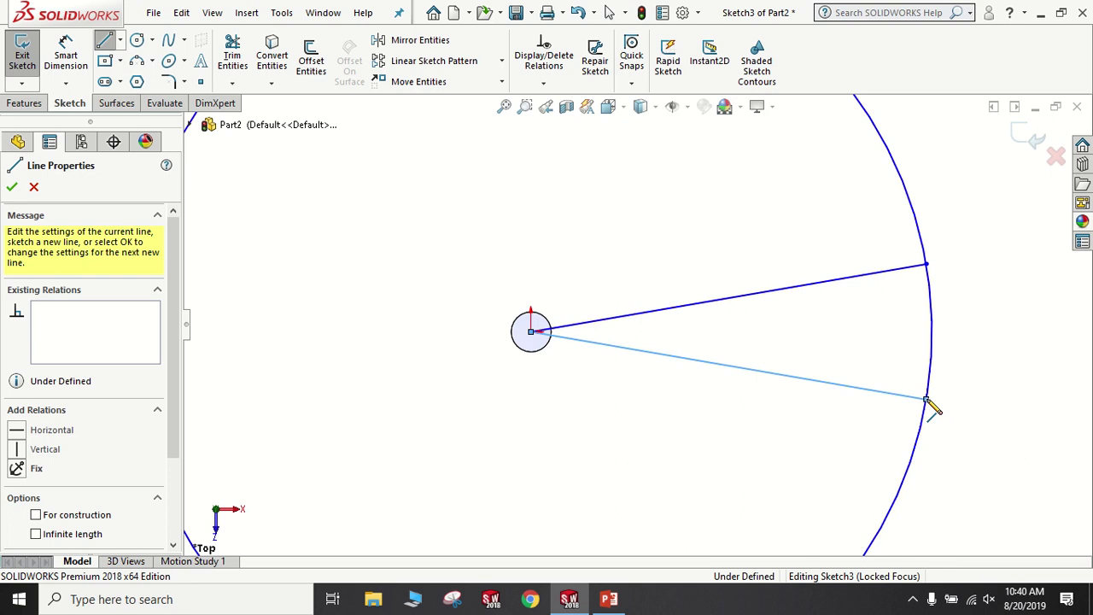
pyautogui.rightClick(927, 401)
pyautogui.click(928, 413)
pyautogui.press('f')
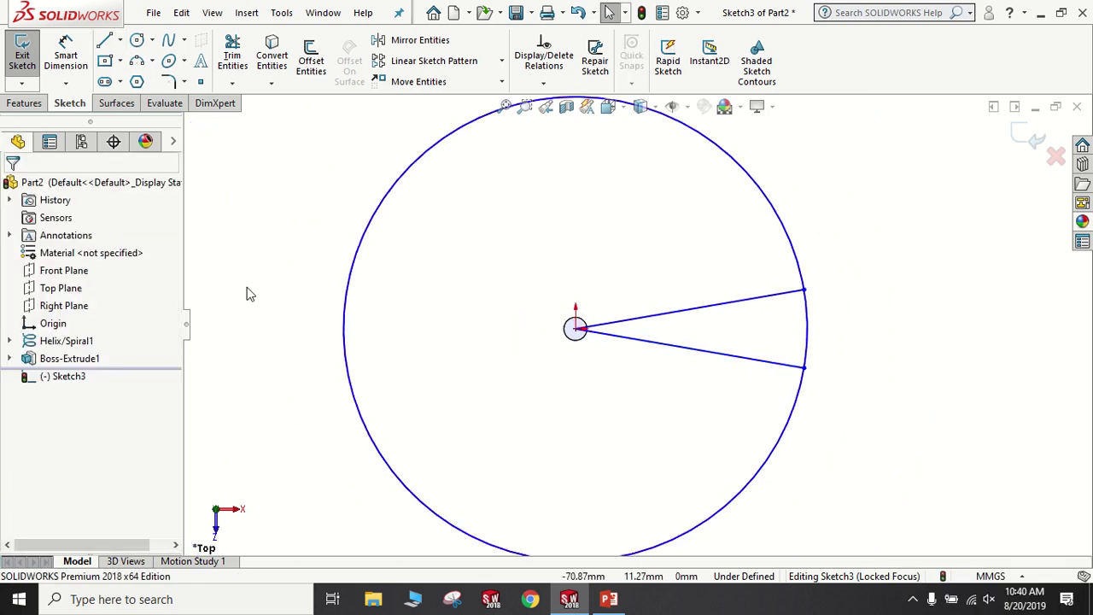
# - Add a horizontal centerline from the origin past the right of the circle
pyautogui.click(121, 41)
pyautogui.click(149, 77)
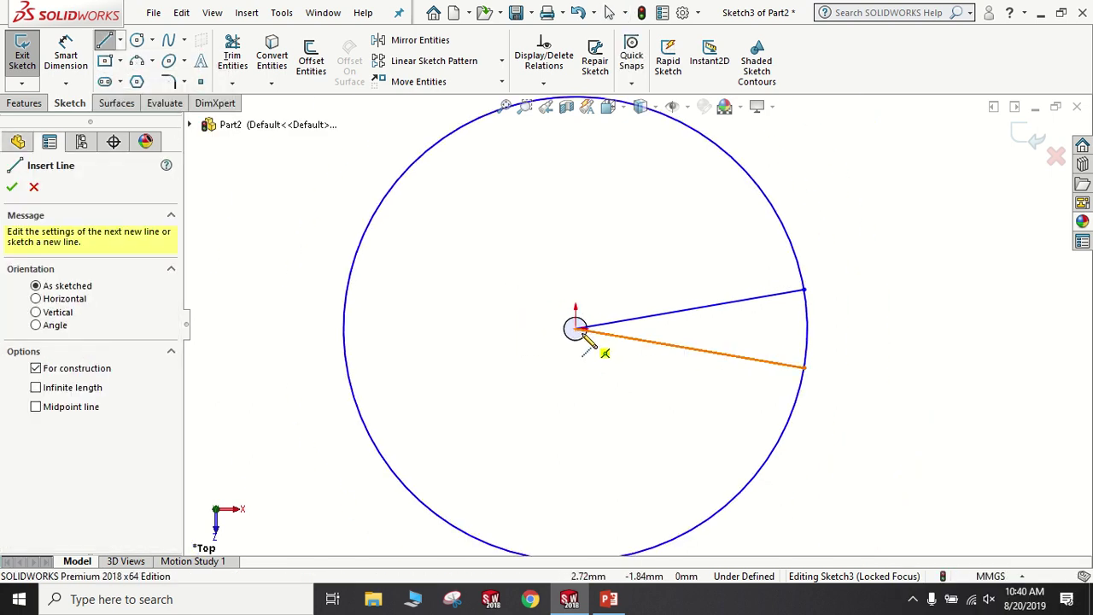
pyautogui.click(575, 329)
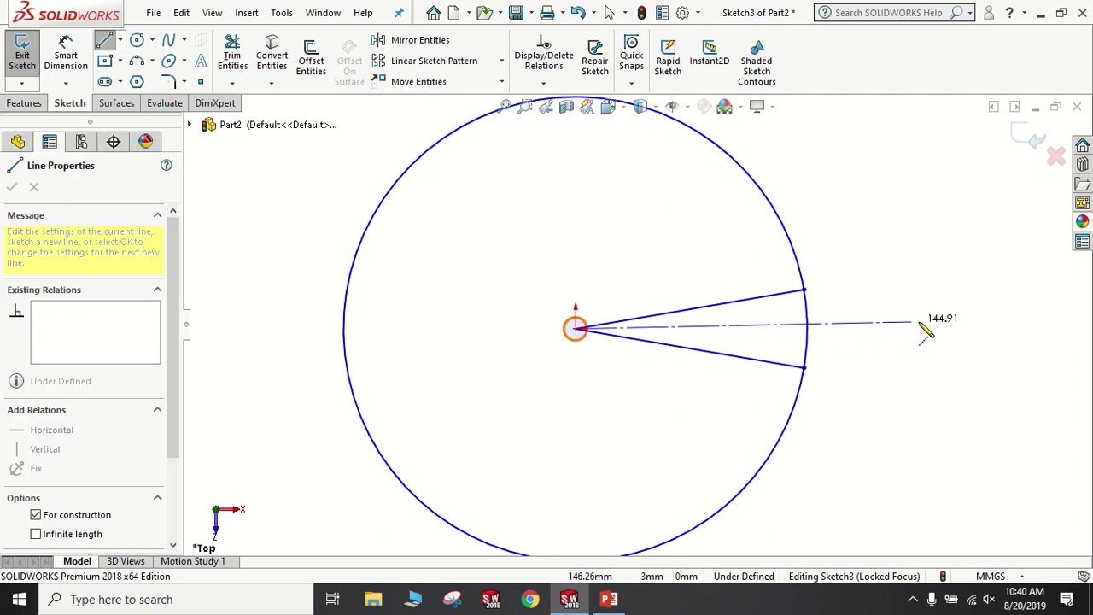
pyautogui.click(951, 329)
pyautogui.rightClick(948, 329)
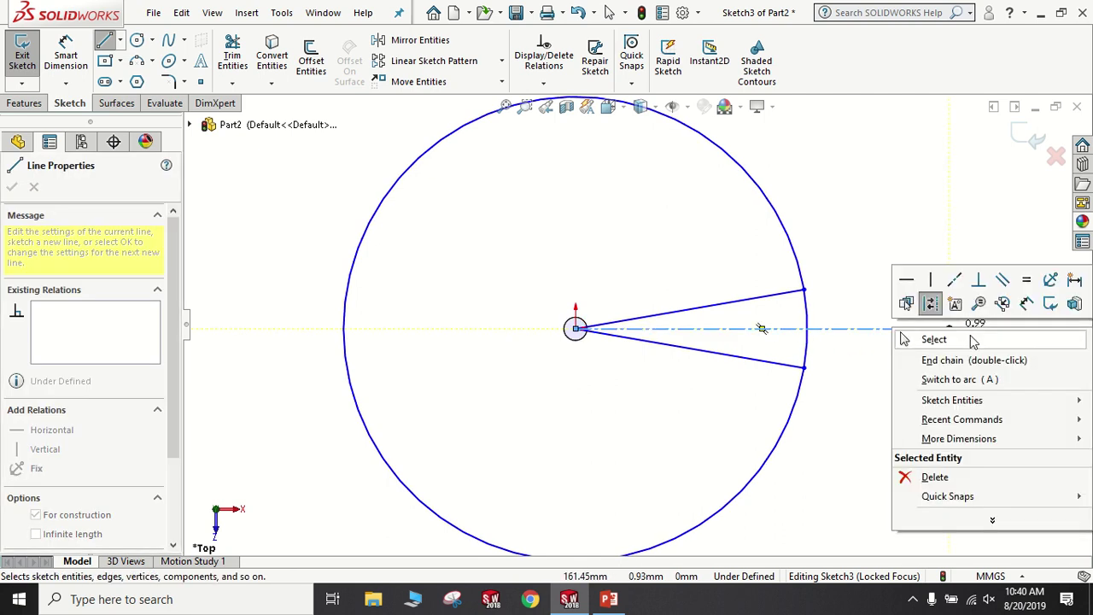
pyautogui.click(905, 339)
# - Dimension the angle between the two radial lines as 25.92°
pyautogui.click(66, 55)
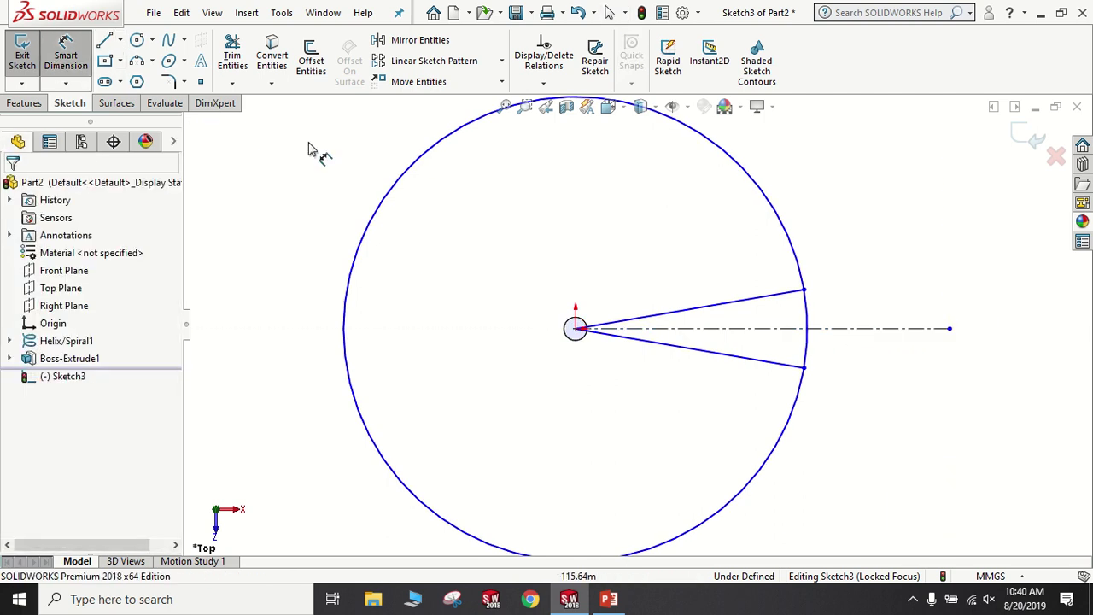
pyautogui.click(709, 306)
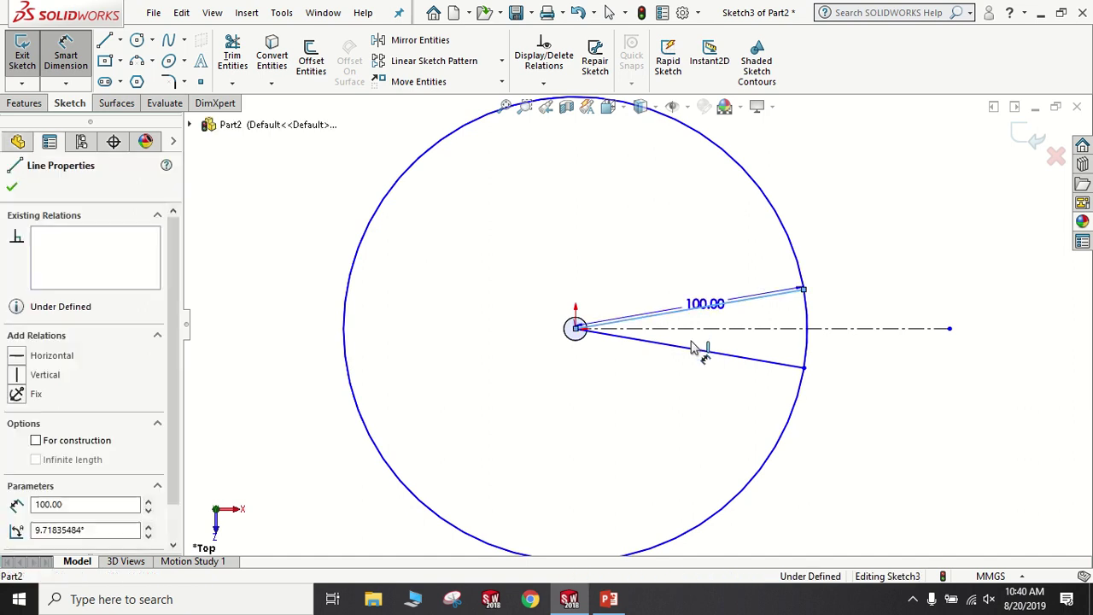
pyautogui.click(694, 355)
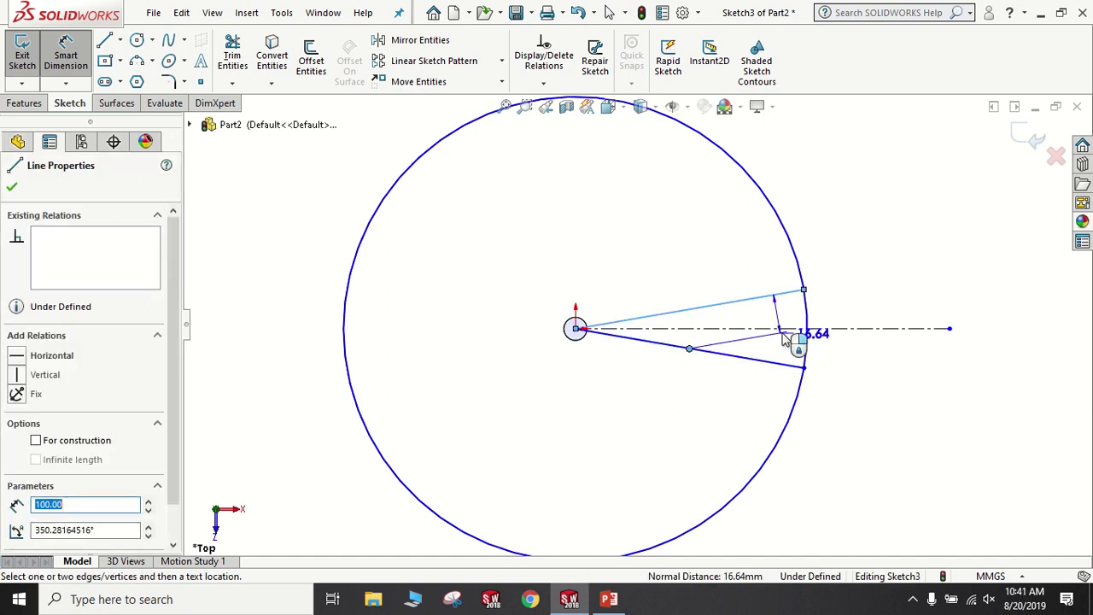
pyautogui.press('Escape')
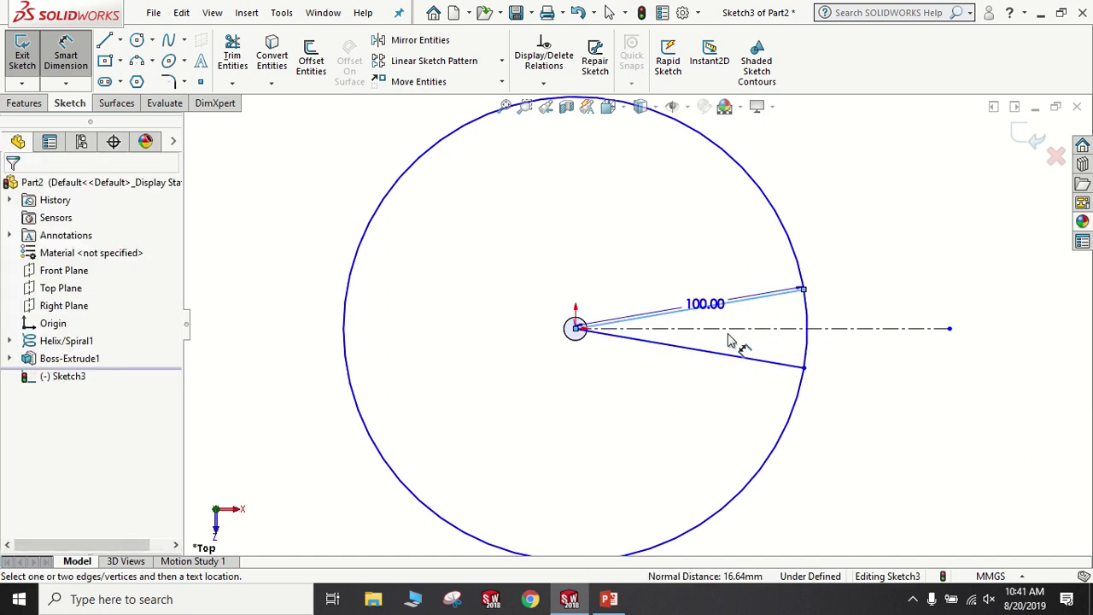
pyautogui.click(733, 359)
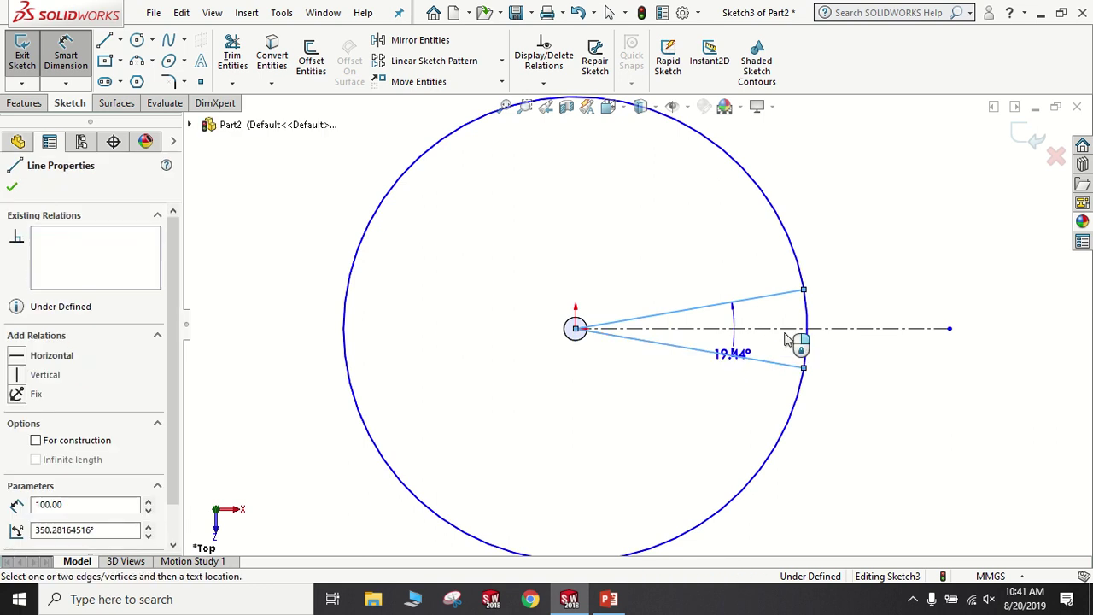
pyautogui.click(899, 312)
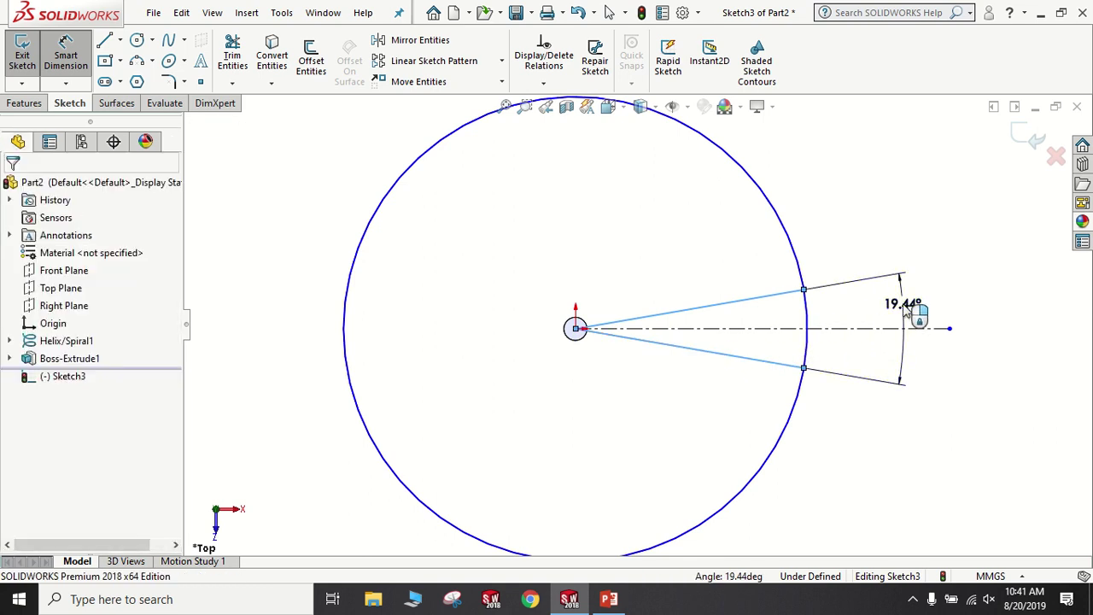
pyautogui.write('25')
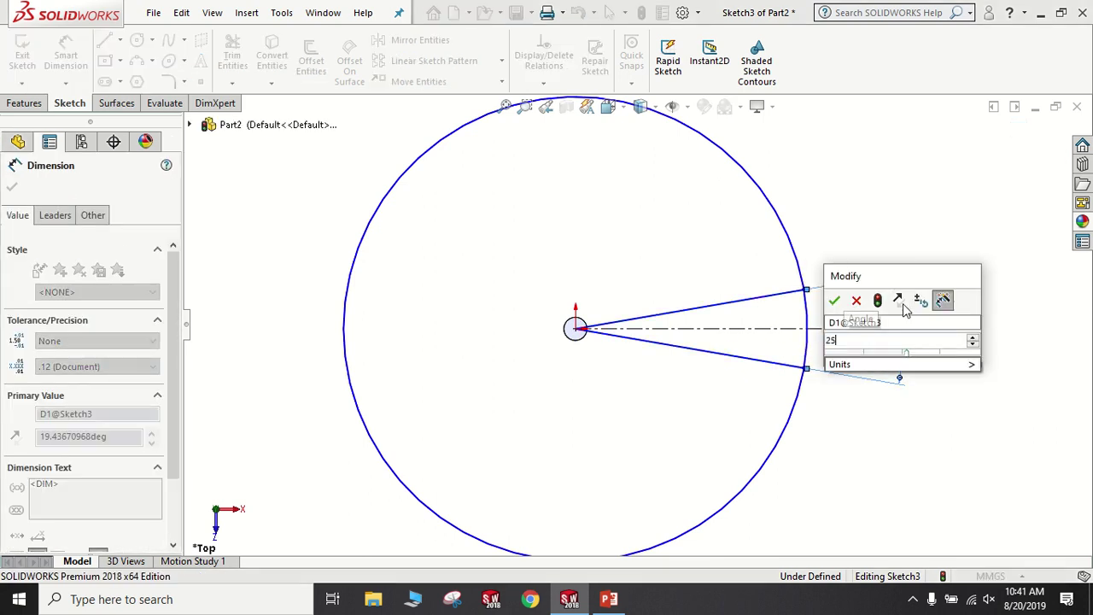
pyautogui.write('.92')
pyautogui.press('Return')
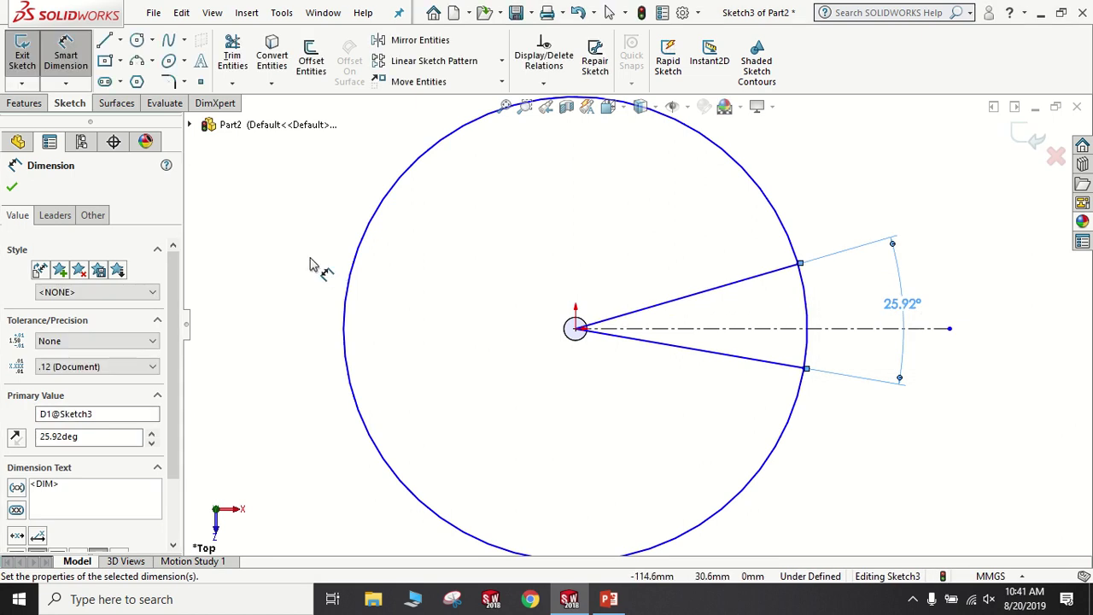
pyautogui.click(11, 189)
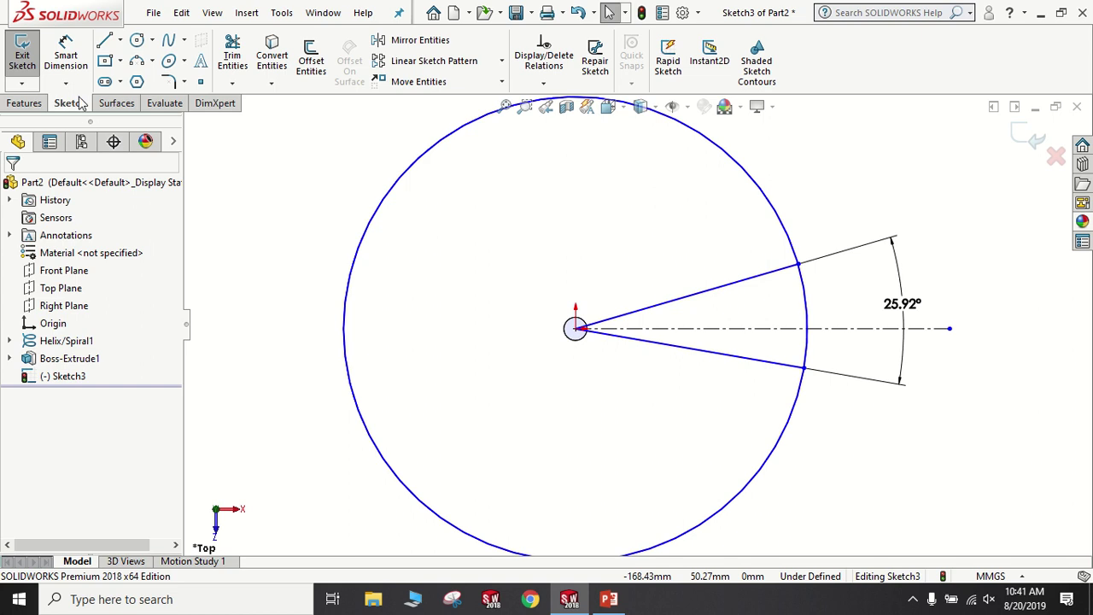
# - Dimension the lower line to the centerline as 25.92/2, giving 12.96°
pyautogui.click(768, 361)
pyautogui.click(763, 362)
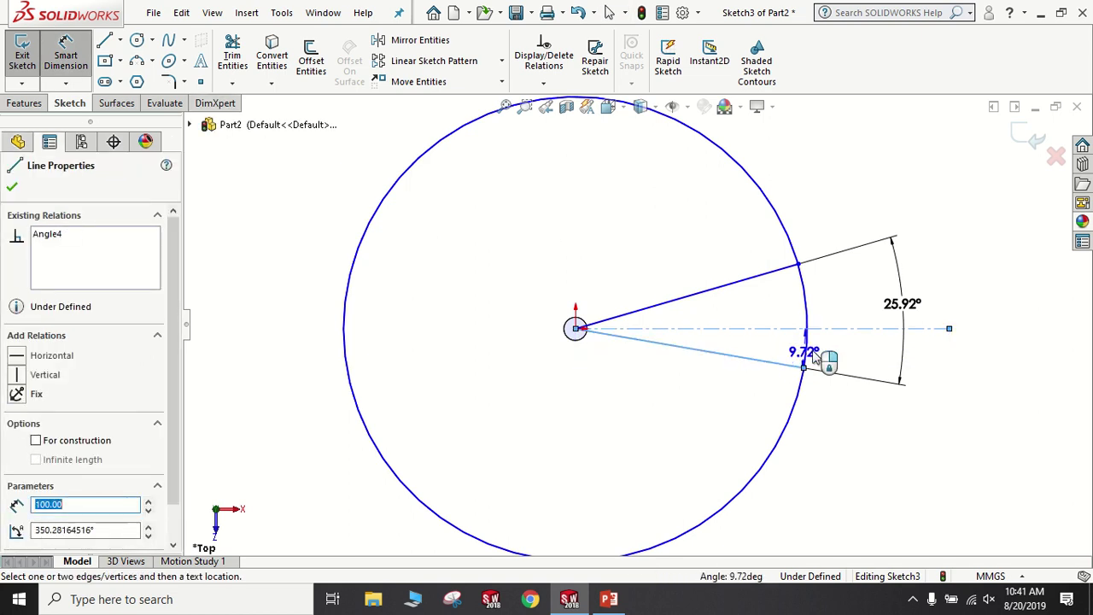
pyautogui.click(944, 366)
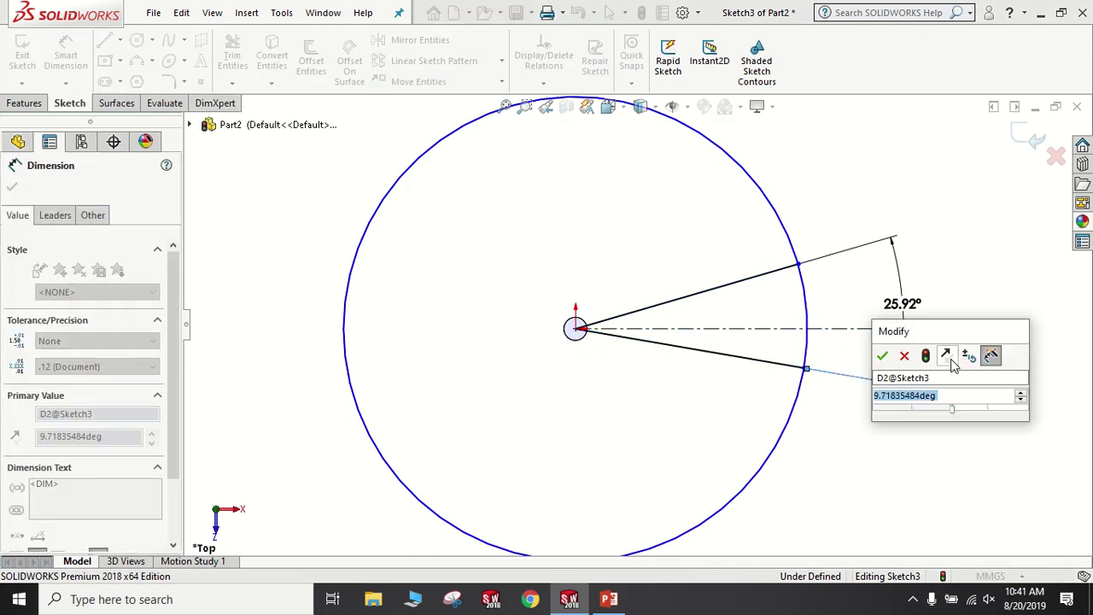
pyautogui.write('25.9')
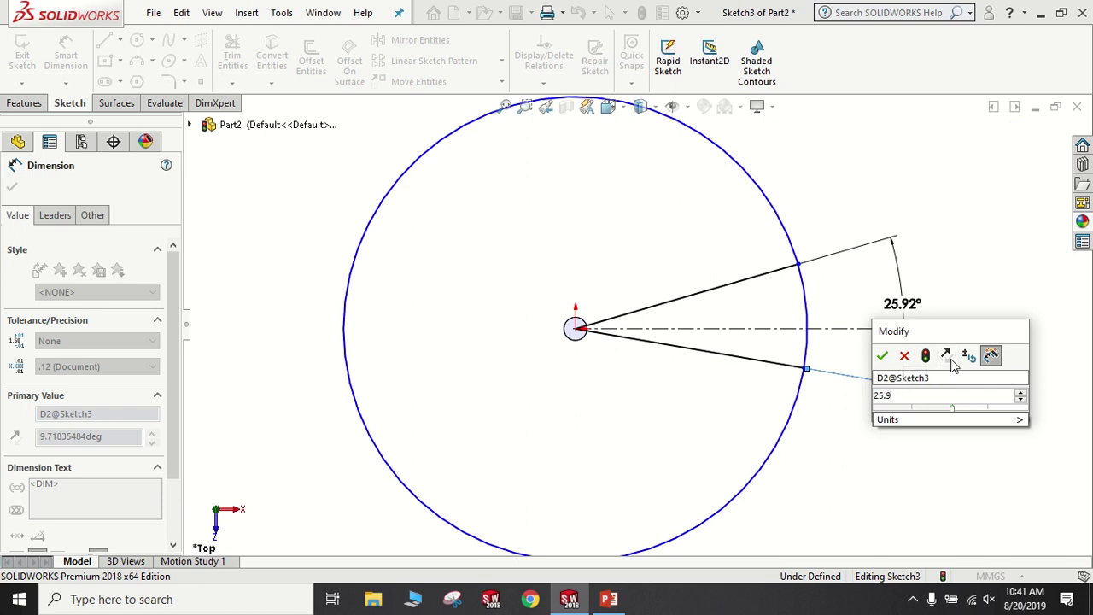
pyautogui.write('2/2')
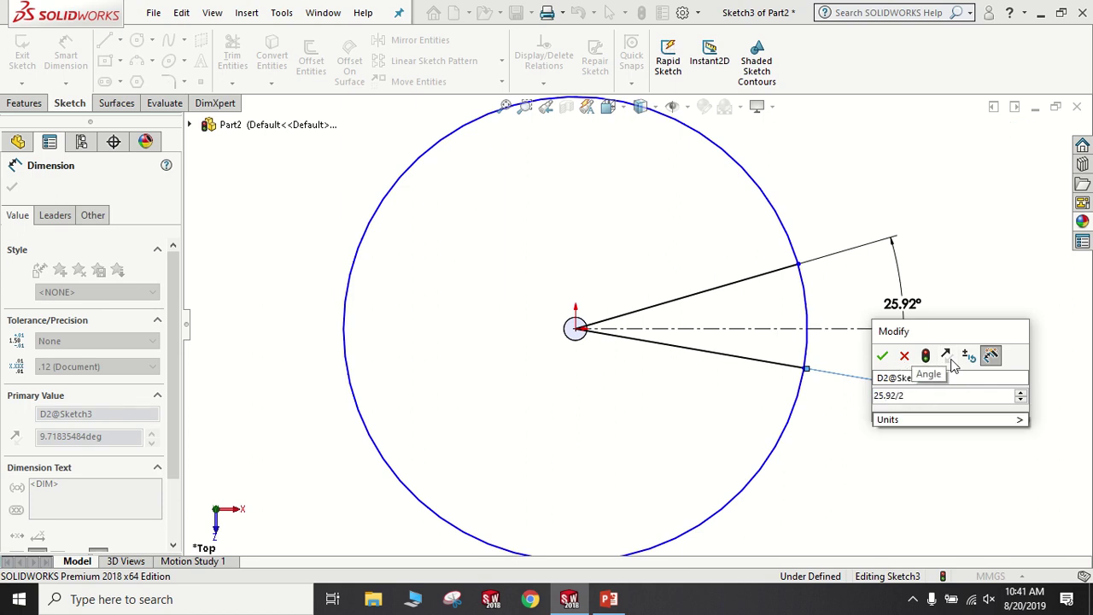
pyautogui.press('Return')
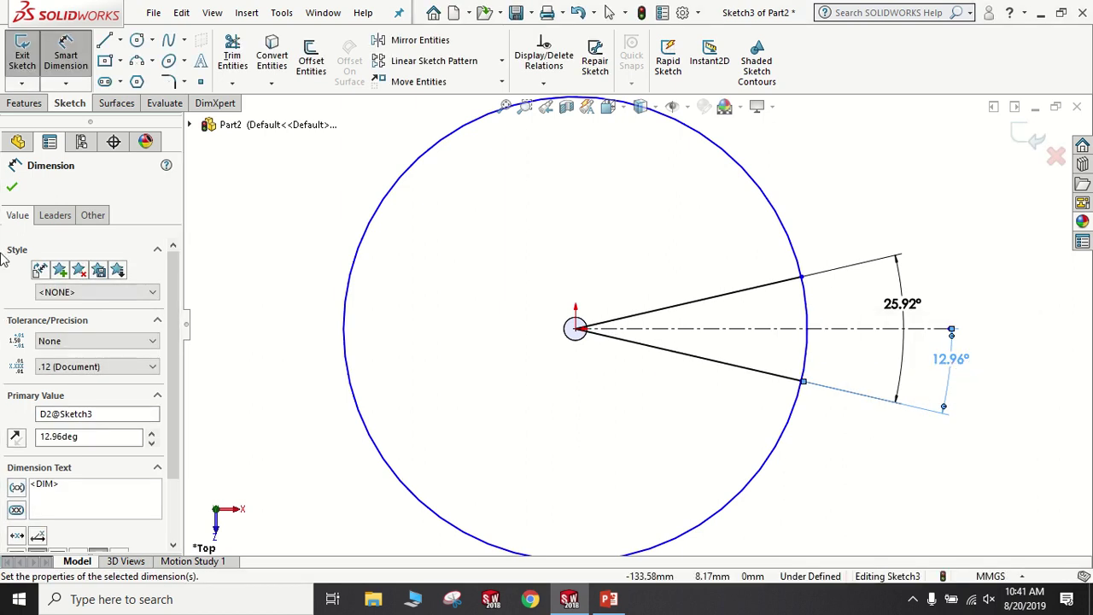
pyautogui.click(11, 188)
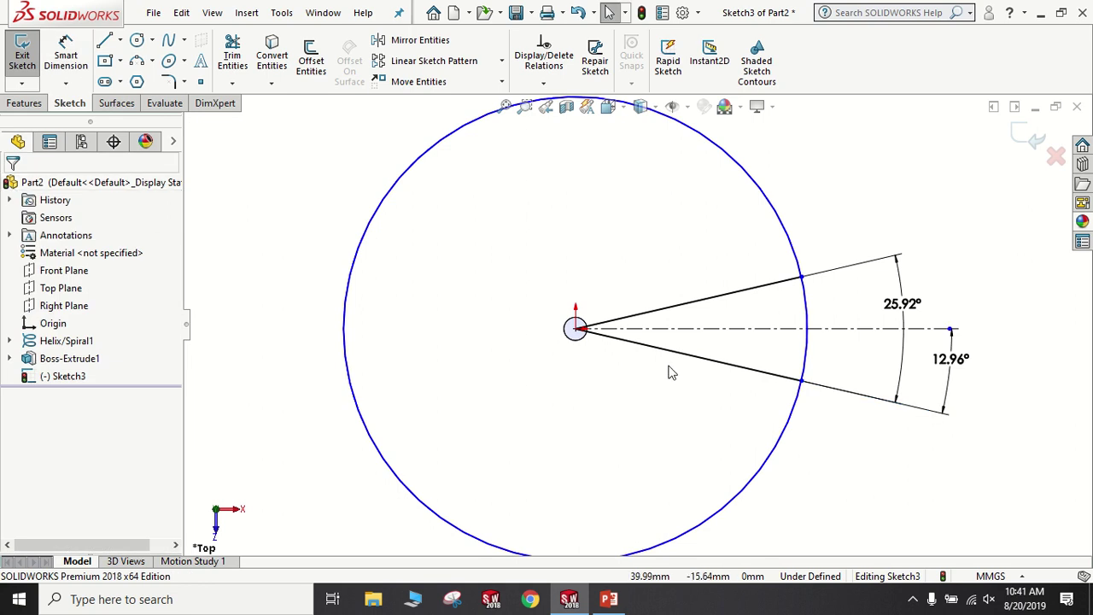
# - Trim the sketch down to the wedge outline
pyautogui.press('z')
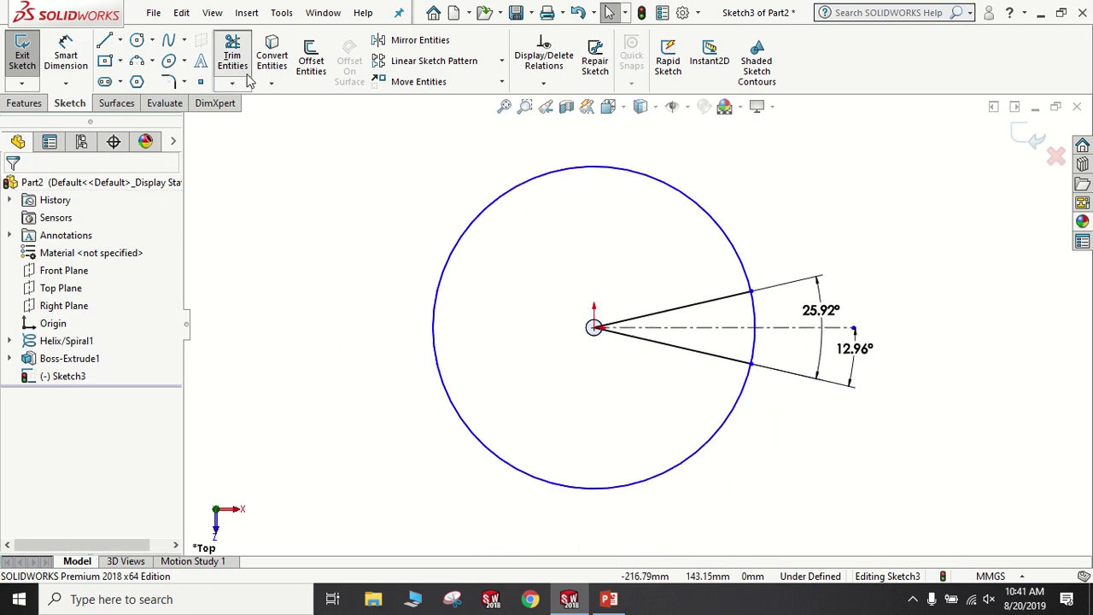
pyautogui.click(232, 55)
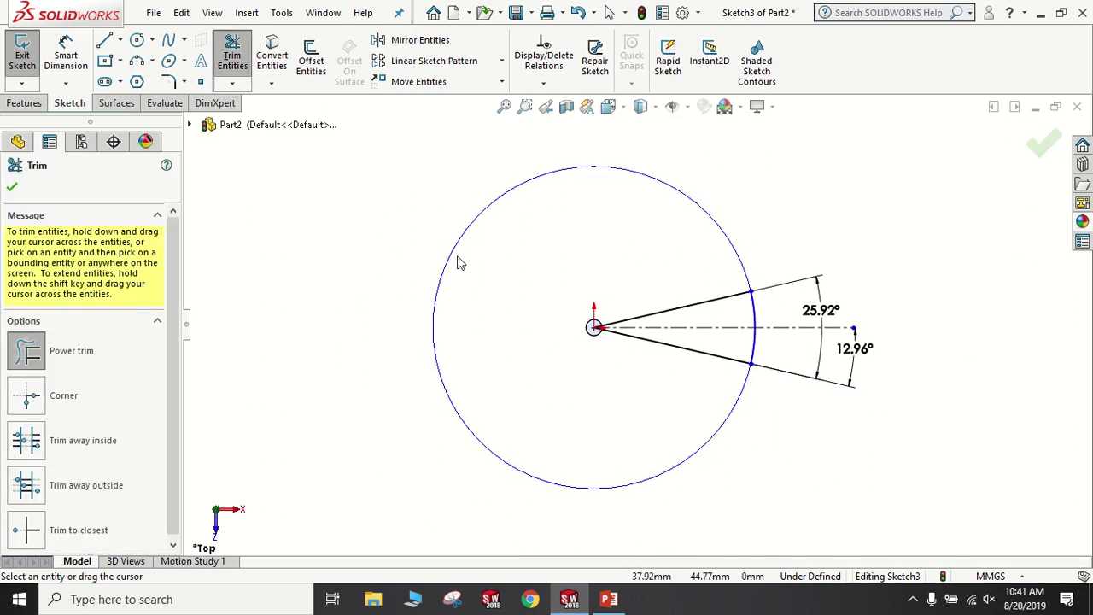
pyautogui.click(12, 190)
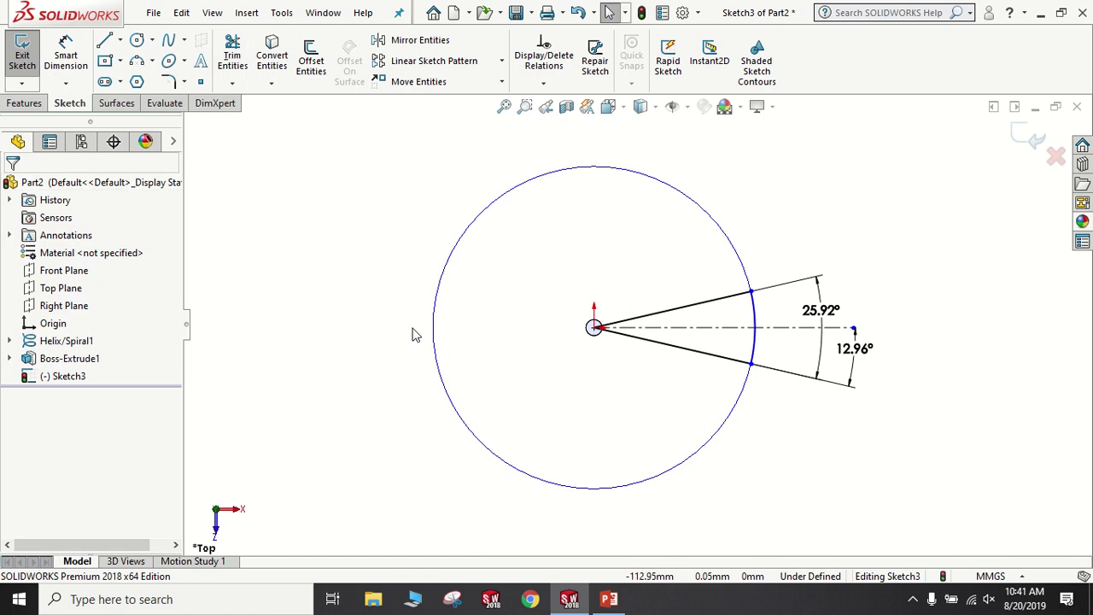
pyautogui.moveTo(416, 334); pyautogui.dragTo(404, 247, button='middle')
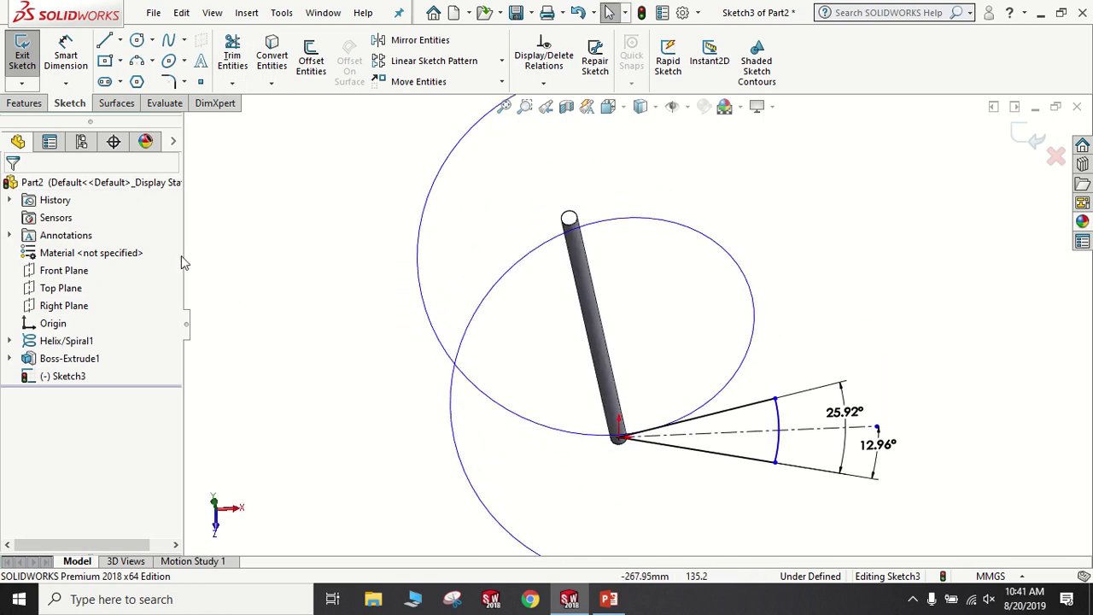
# - Extrude the wedge sketch 15 mm into a solid step
pyautogui.click(24, 103)
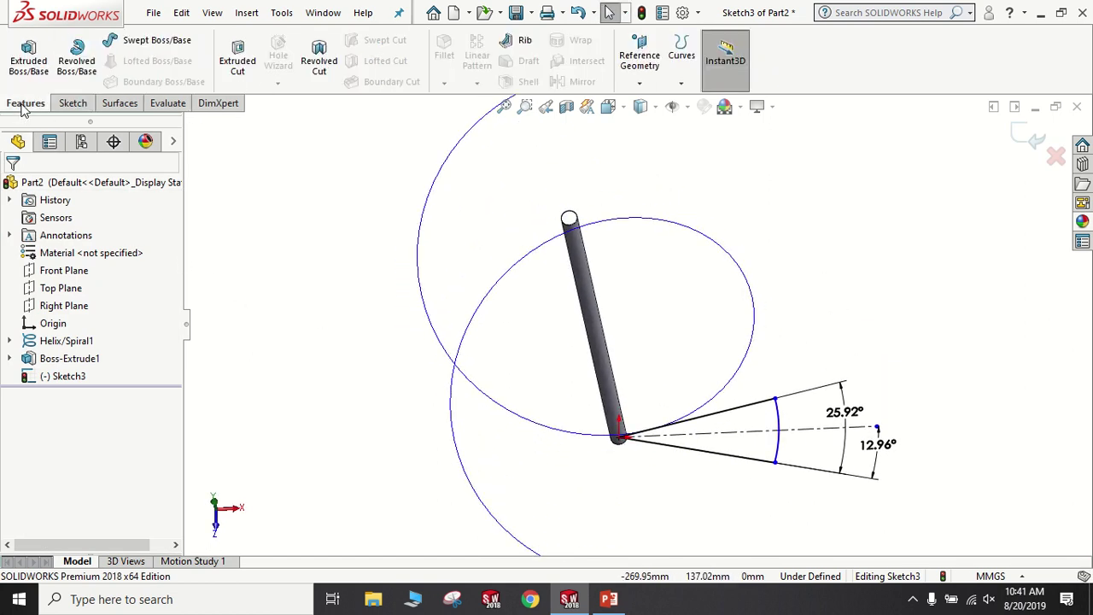
pyautogui.click(9, 54)
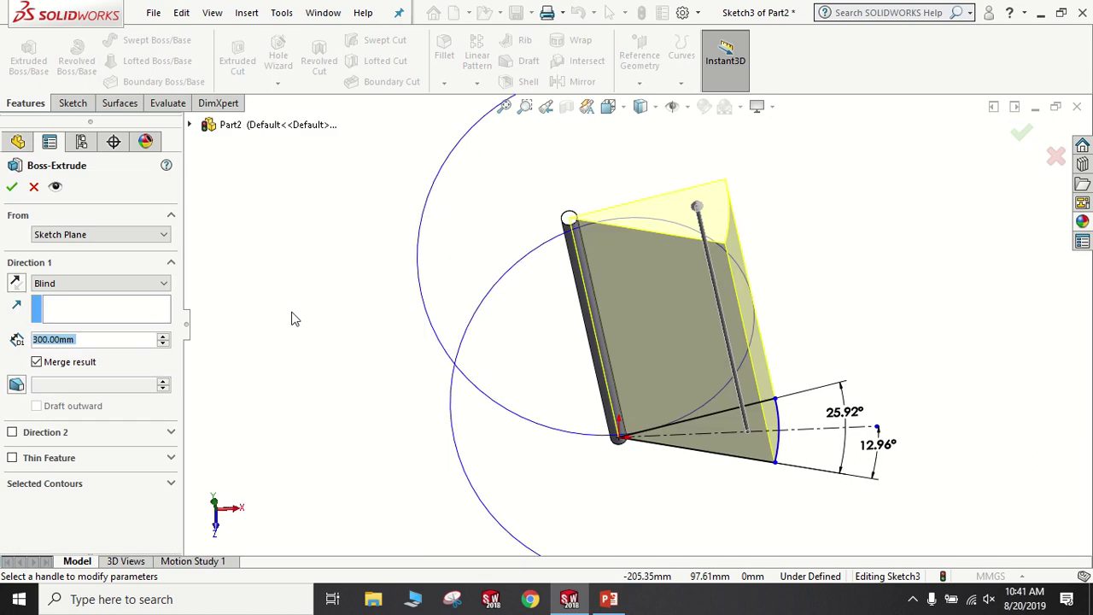
pyautogui.doubleClick(85, 340)
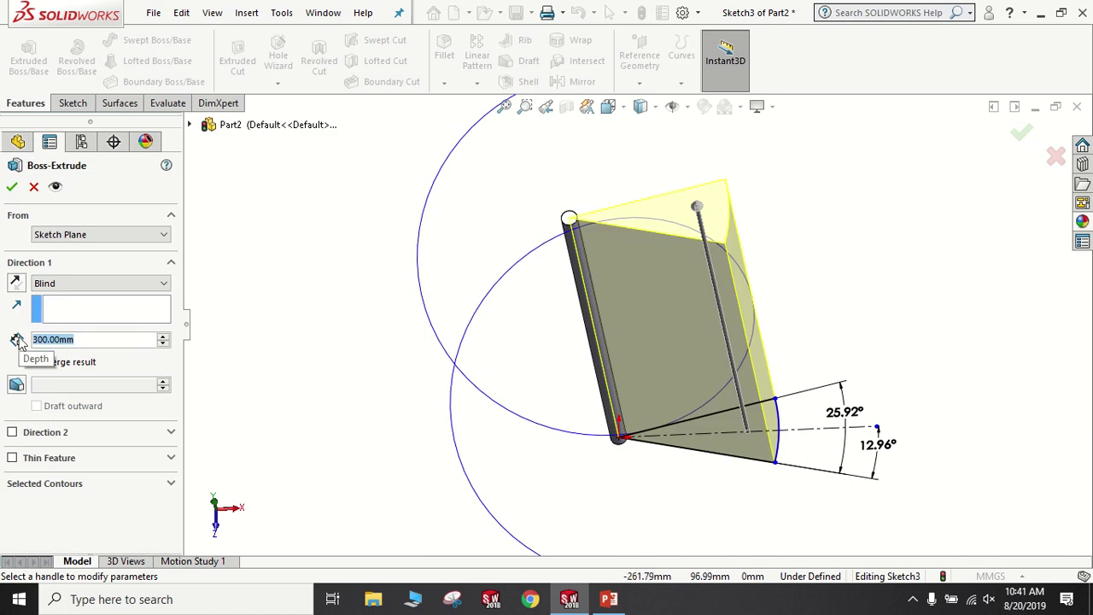
pyautogui.write('15')
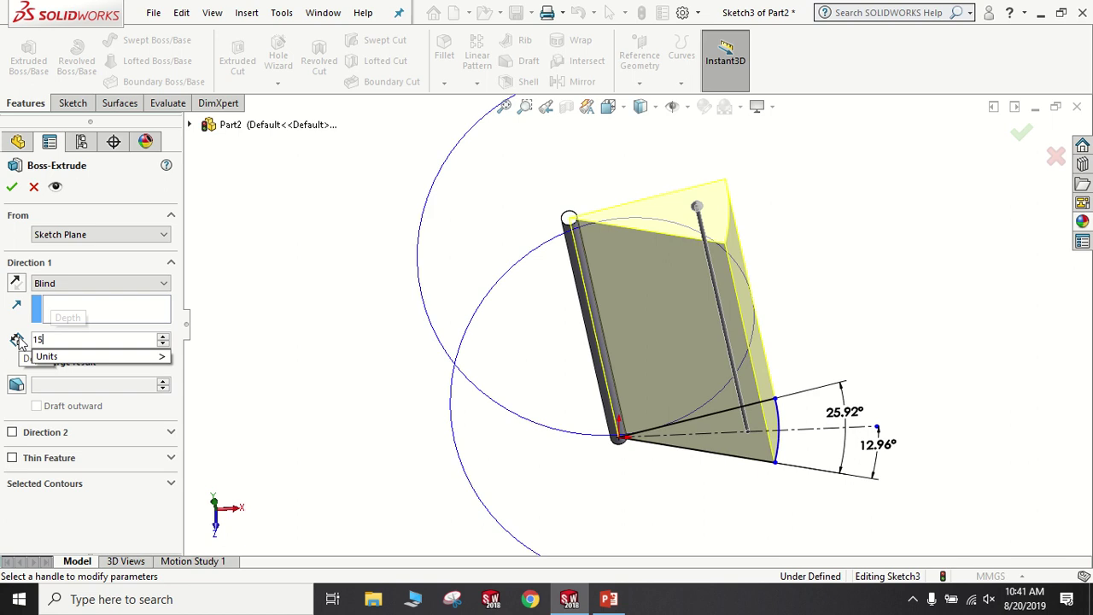
pyautogui.press('Return')
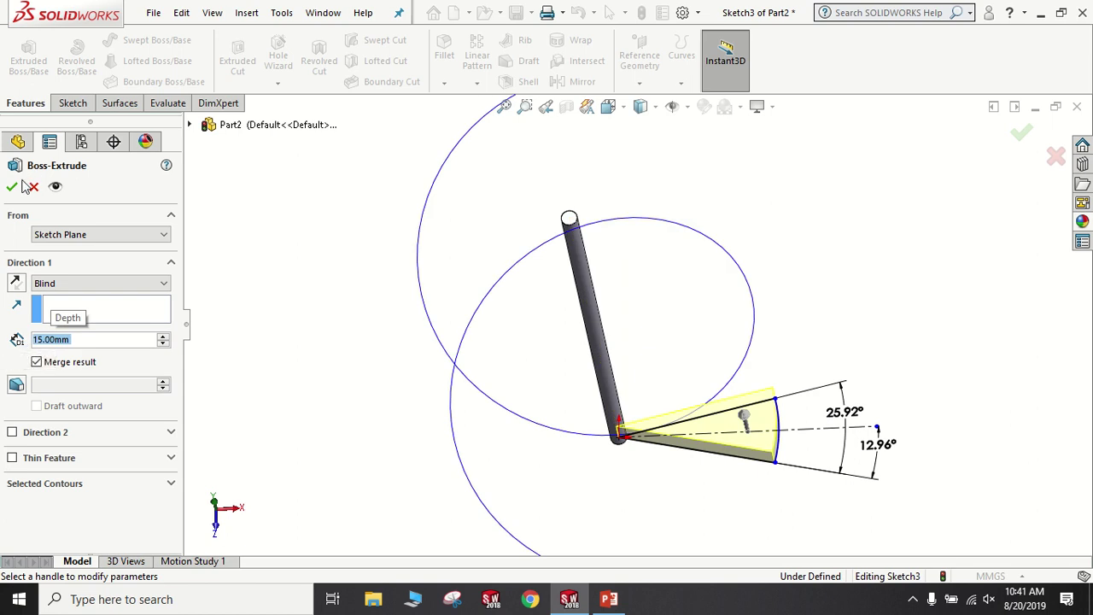
pyautogui.click(13, 187)
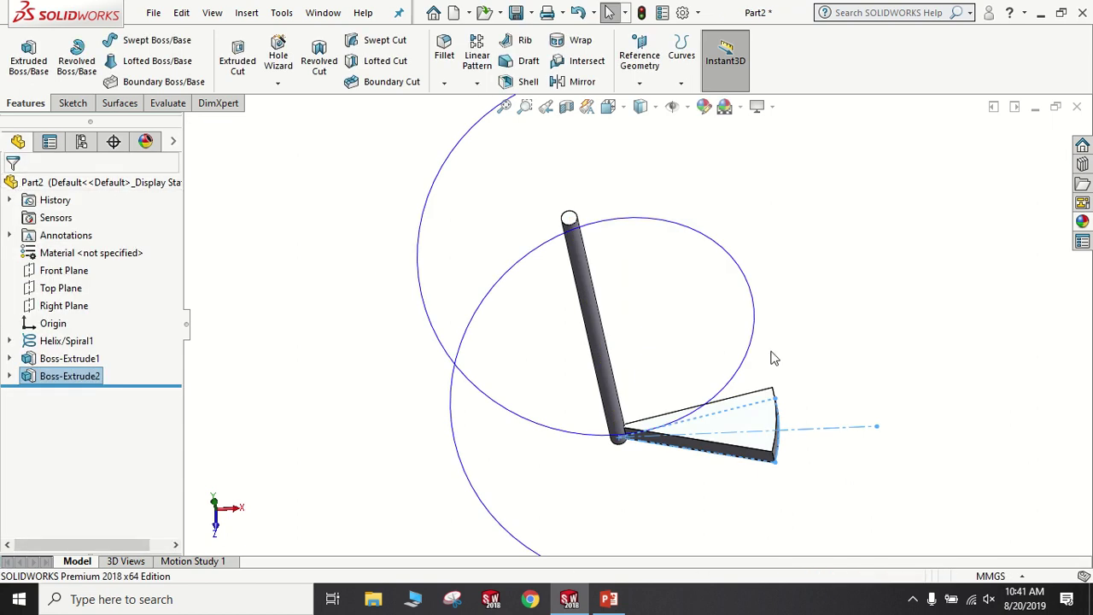
pyautogui.click(861, 344)
# - Sketch a 3 mm radius circle on the step's top face along its centreline
pyautogui.moveTo(743, 361); pyautogui.dragTo(743, 297, button='middle')
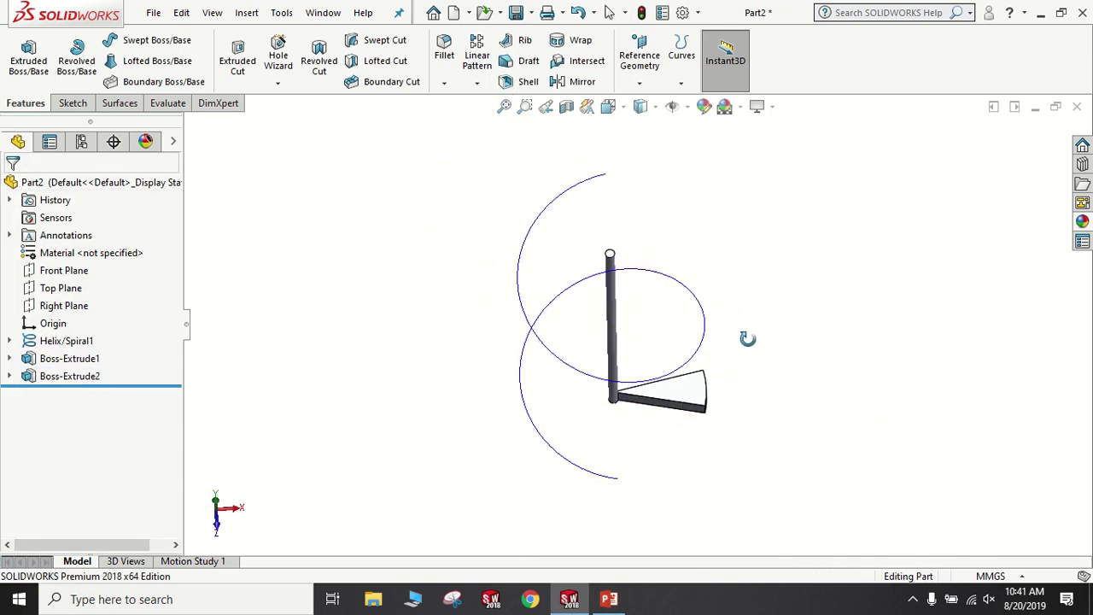
pyautogui.click(705, 419)
pyautogui.click(844, 368)
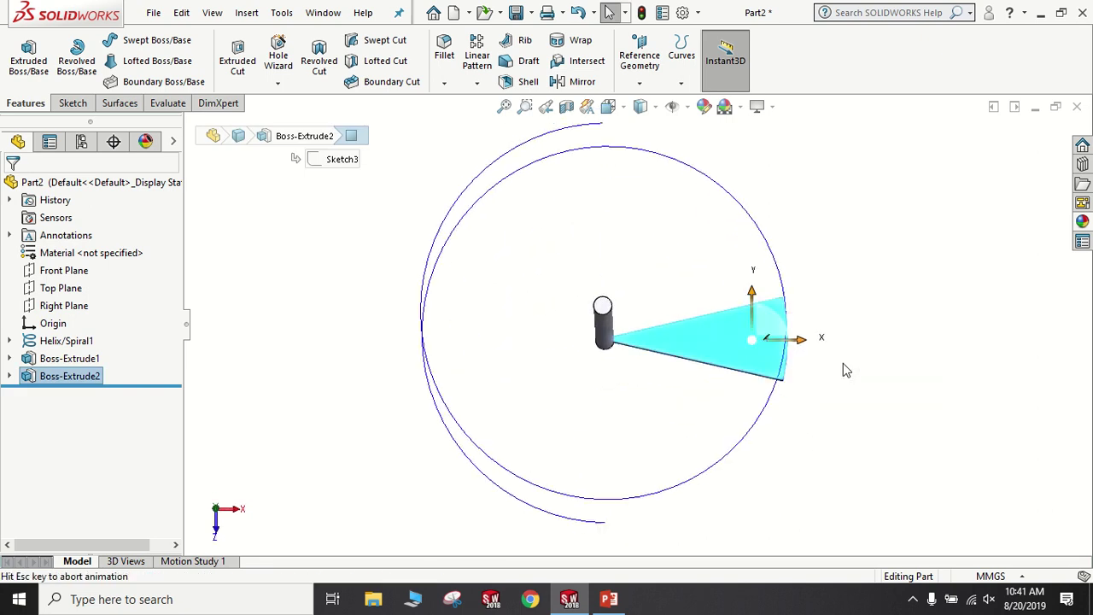
pyautogui.click(72, 102)
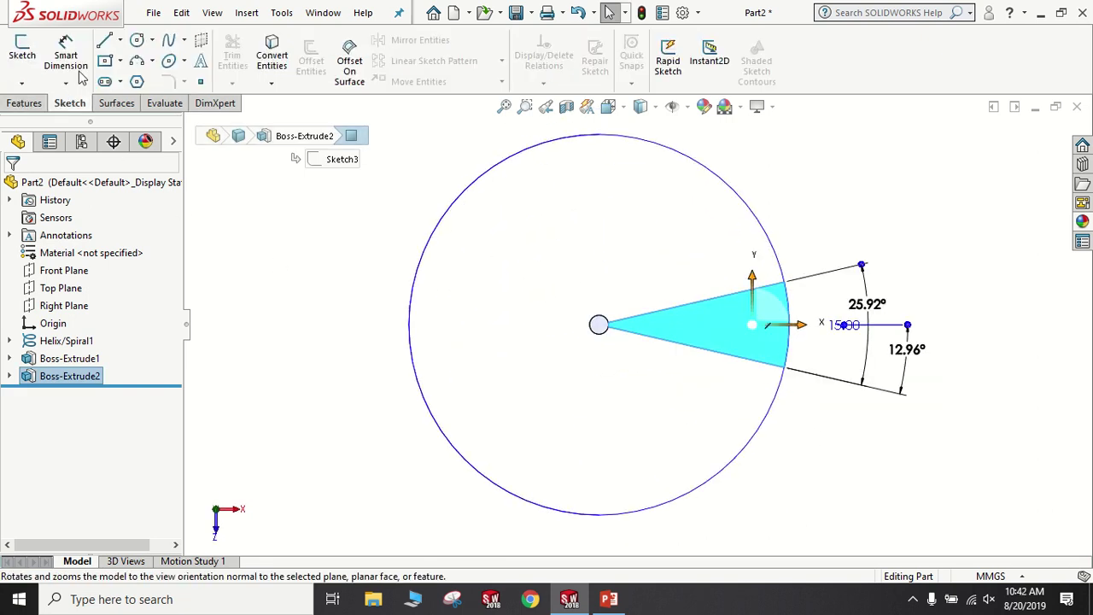
pyautogui.click(137, 40)
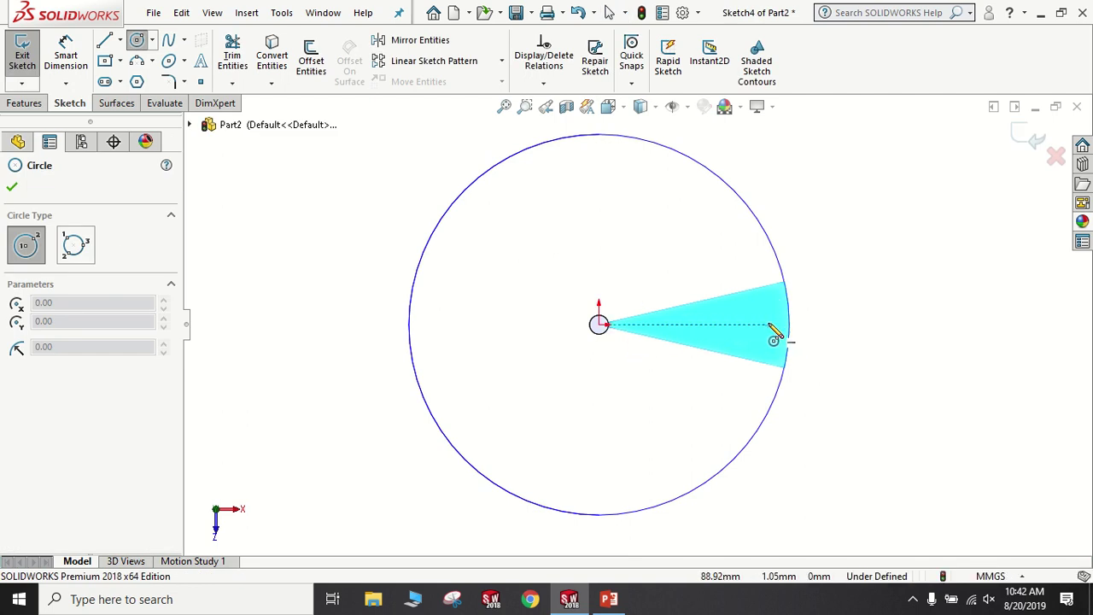
pyautogui.click(769, 325)
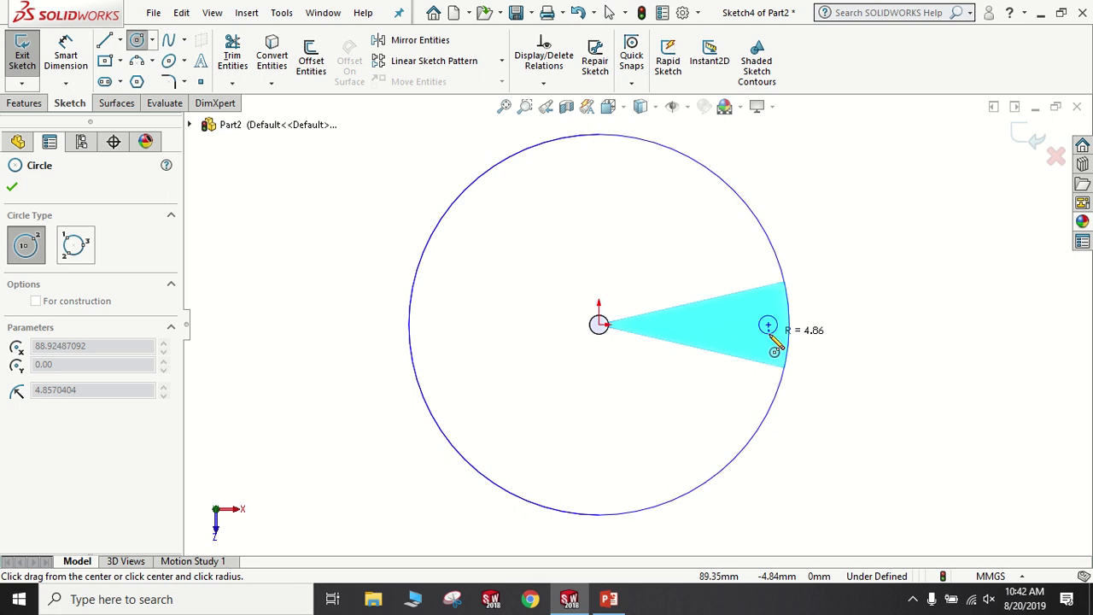
pyautogui.click(775, 346)
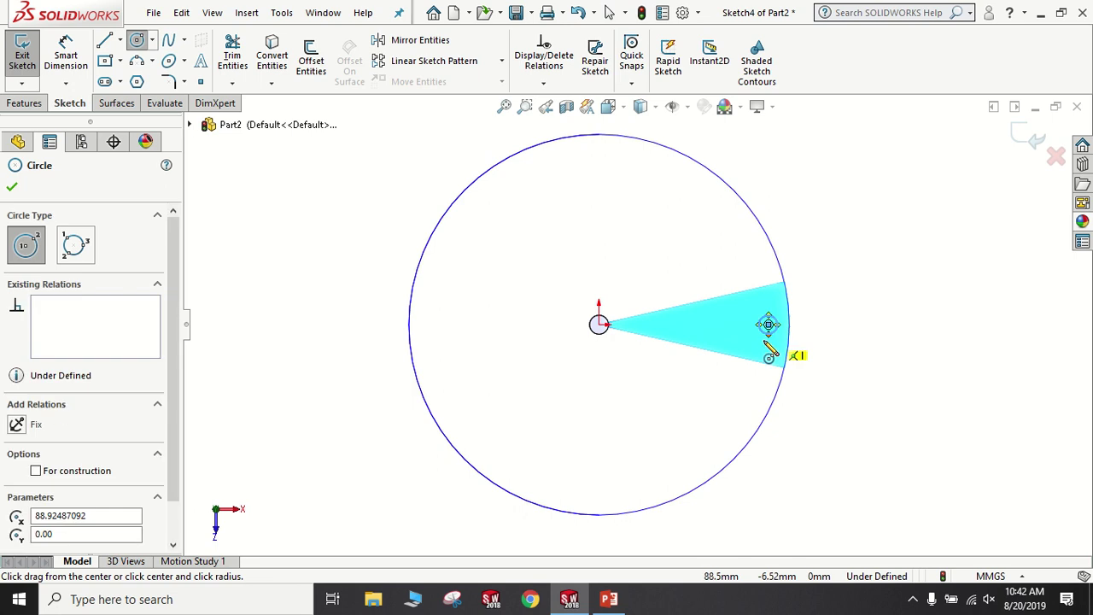
pyautogui.scroll(-1, 81, 533)
pyautogui.click(81, 513)
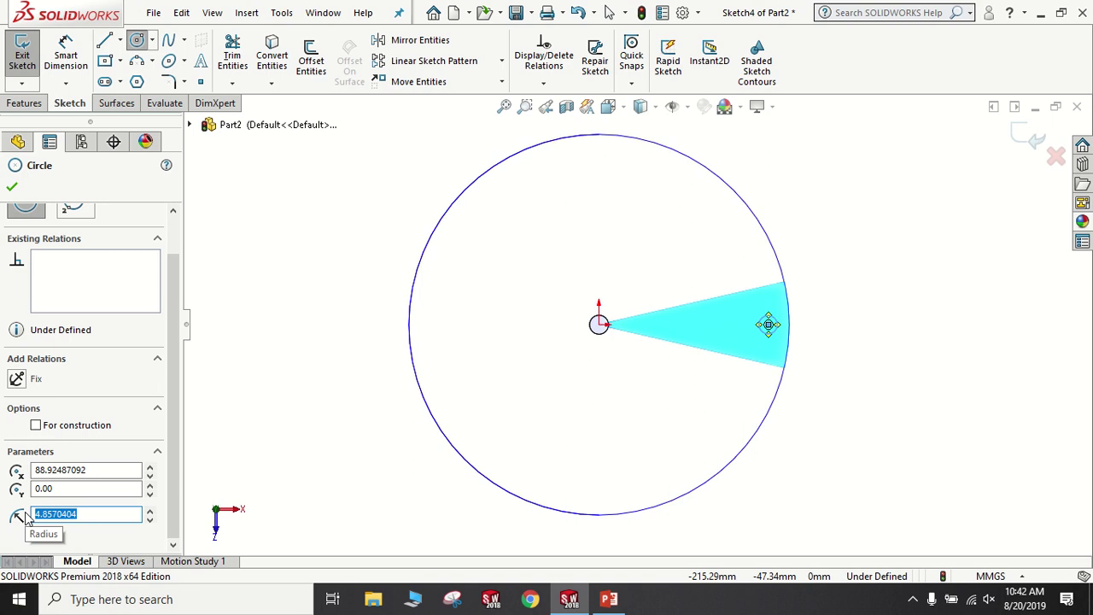
pyautogui.write('3')
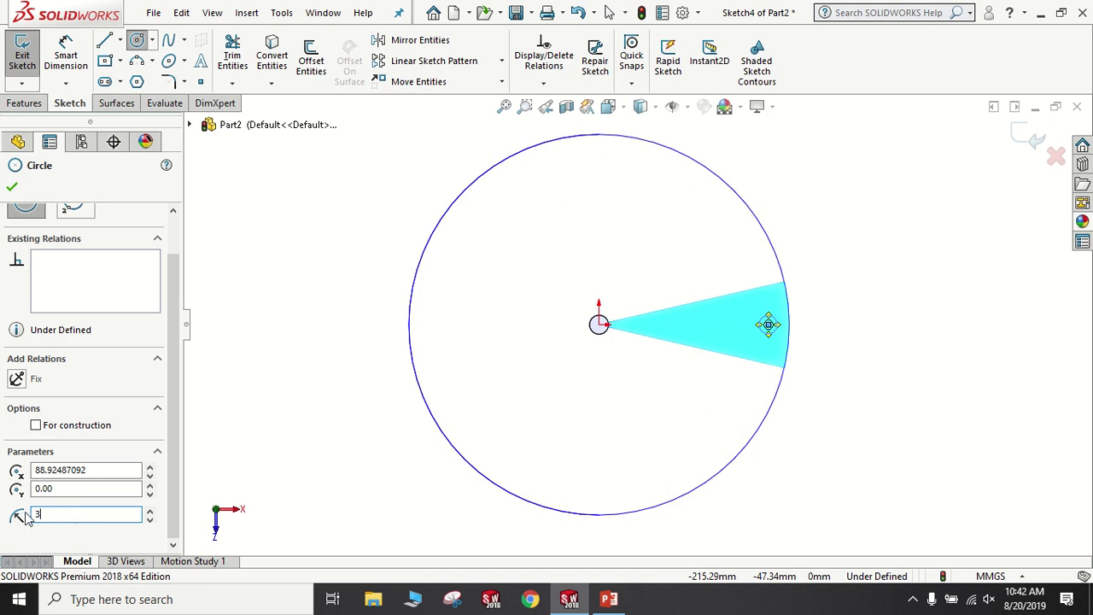
pyautogui.press('Return')
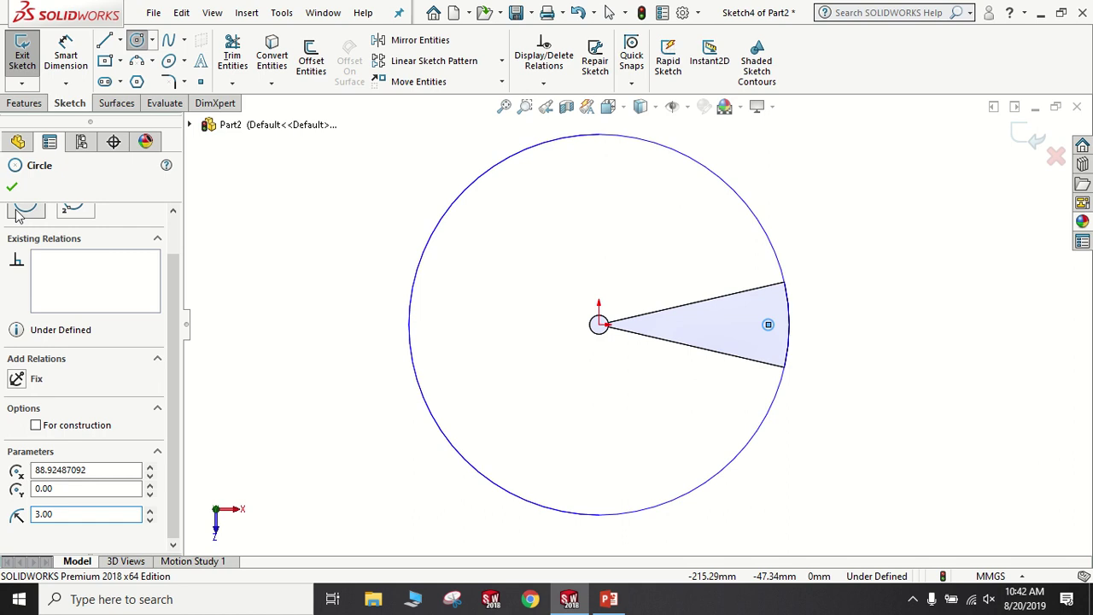
pyautogui.click(14, 190)
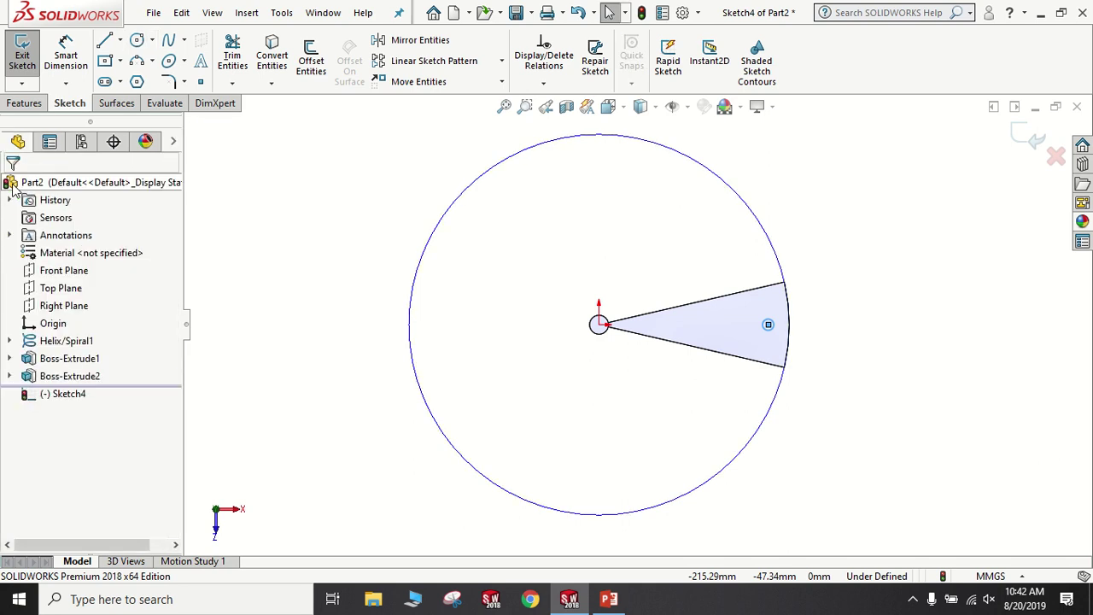
# - Dimension the baluster circle's centre 95 mm from the pole centre
pyautogui.scroll(-1, 784, 340)
pyautogui.scroll(-2, 784, 340)
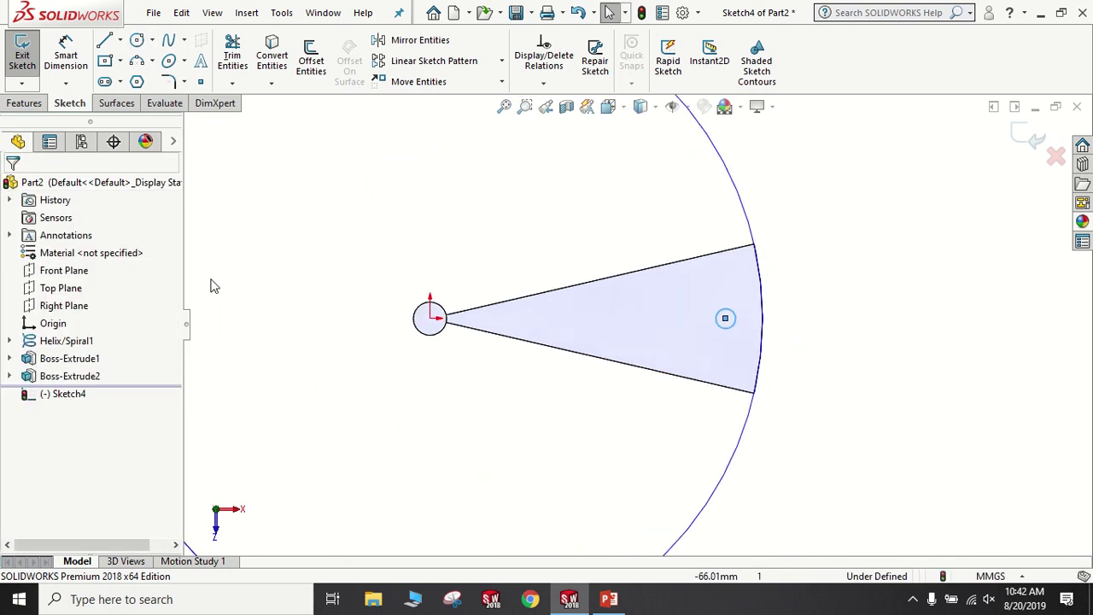
pyautogui.click(66, 56)
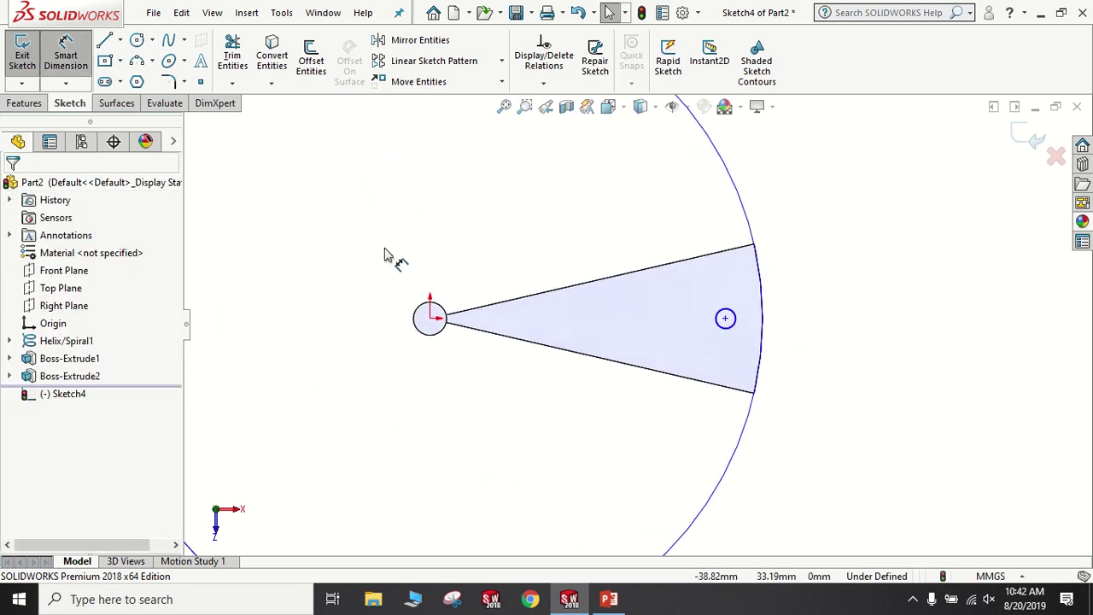
pyautogui.click(726, 318)
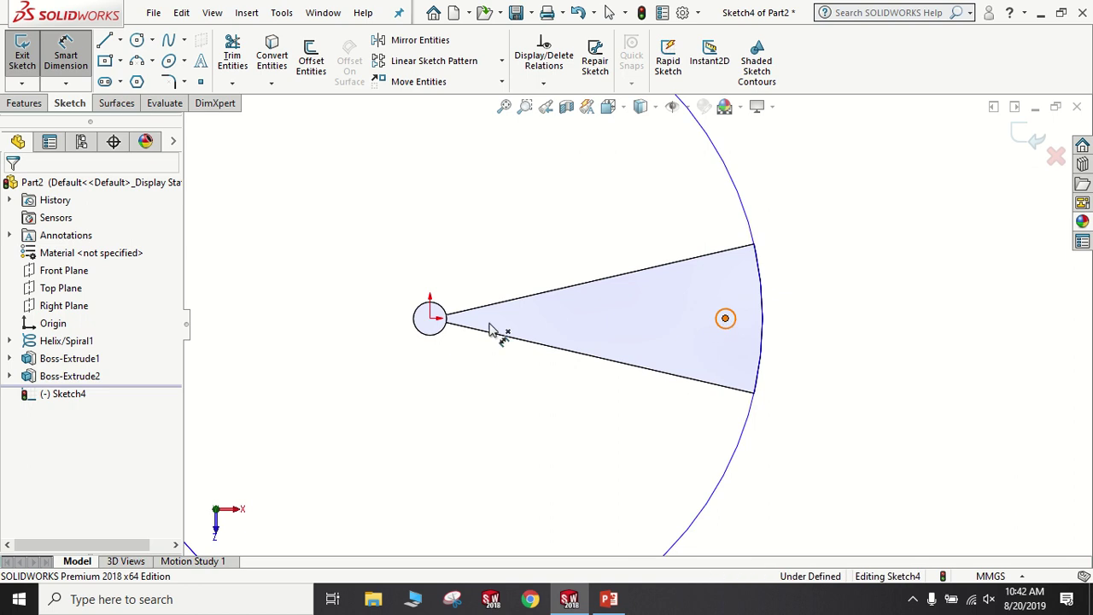
pyautogui.click(431, 318)
pyautogui.click(576, 445)
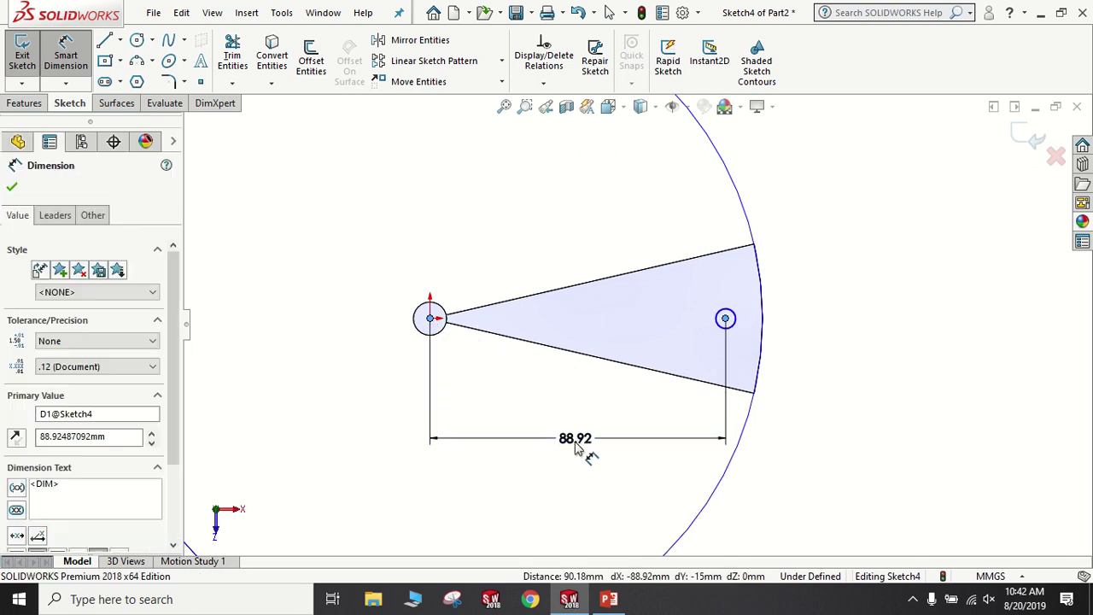
pyautogui.write('44')
pyautogui.press('Return')
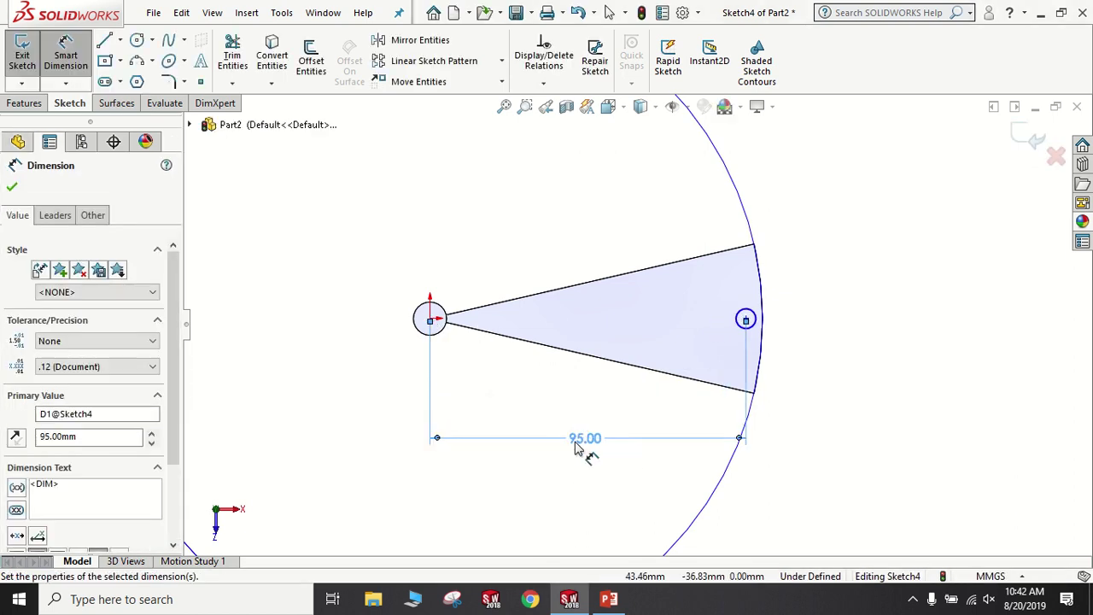
pyautogui.click(11, 187)
pyautogui.click(23, 103)
# - Extrude the 3 mm circle 80 mm upward into a baluster
pyautogui.click(20, 76)
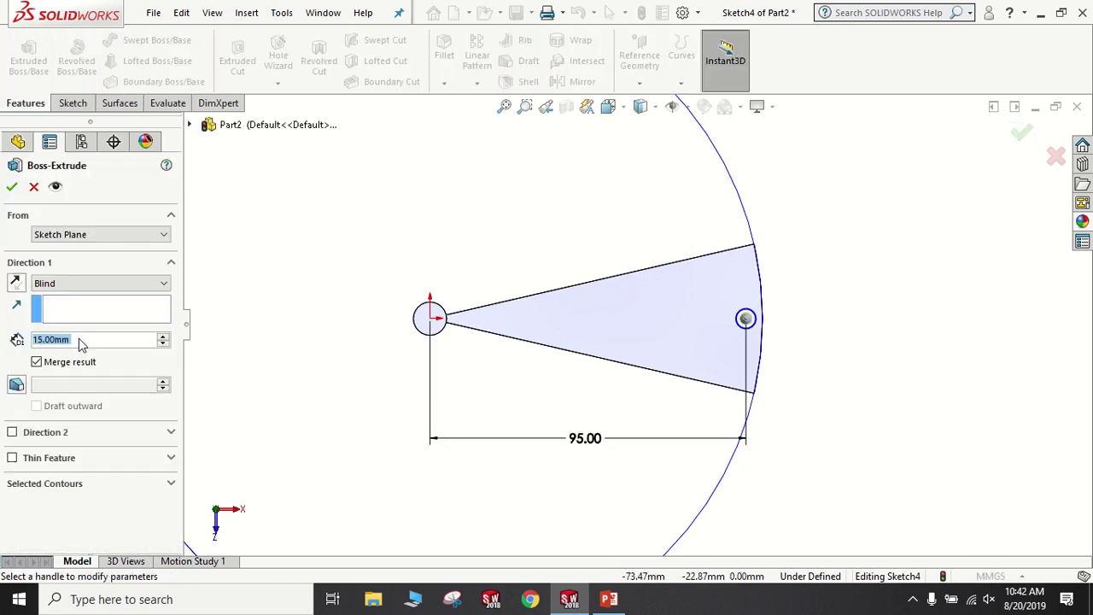
pyautogui.write('80')
pyautogui.press('Return')
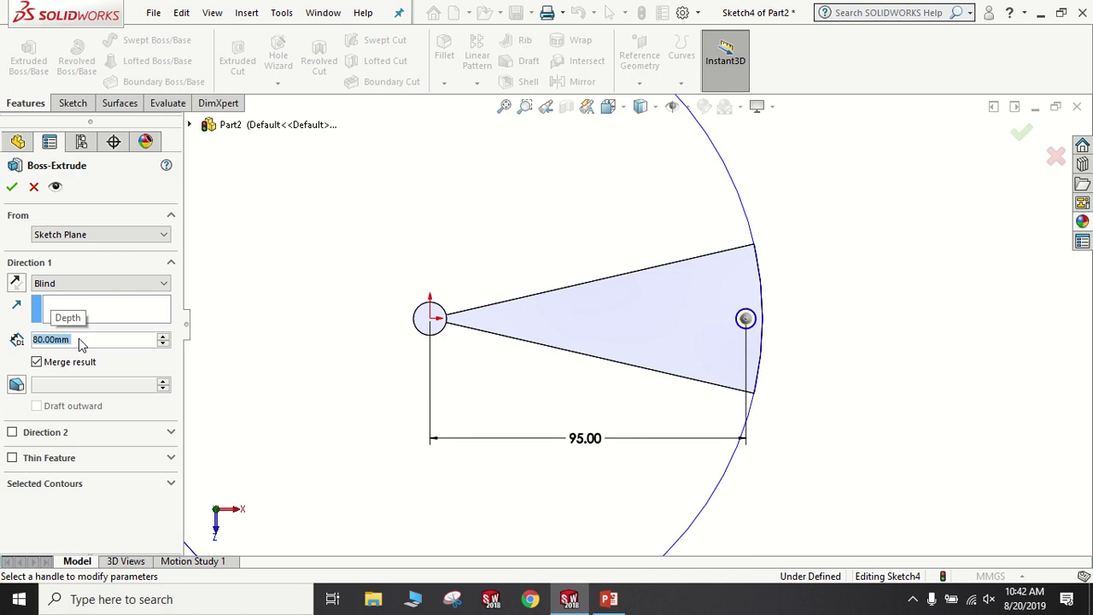
pyautogui.moveTo(652, 362); pyautogui.dragTo(655, 225, button='middle')
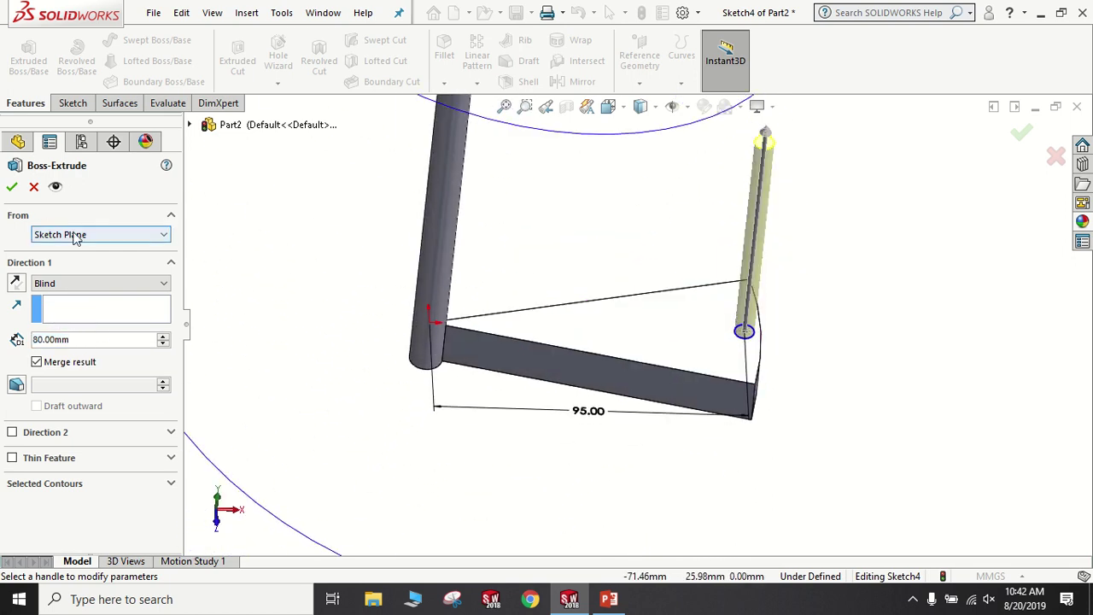
pyautogui.click(12, 187)
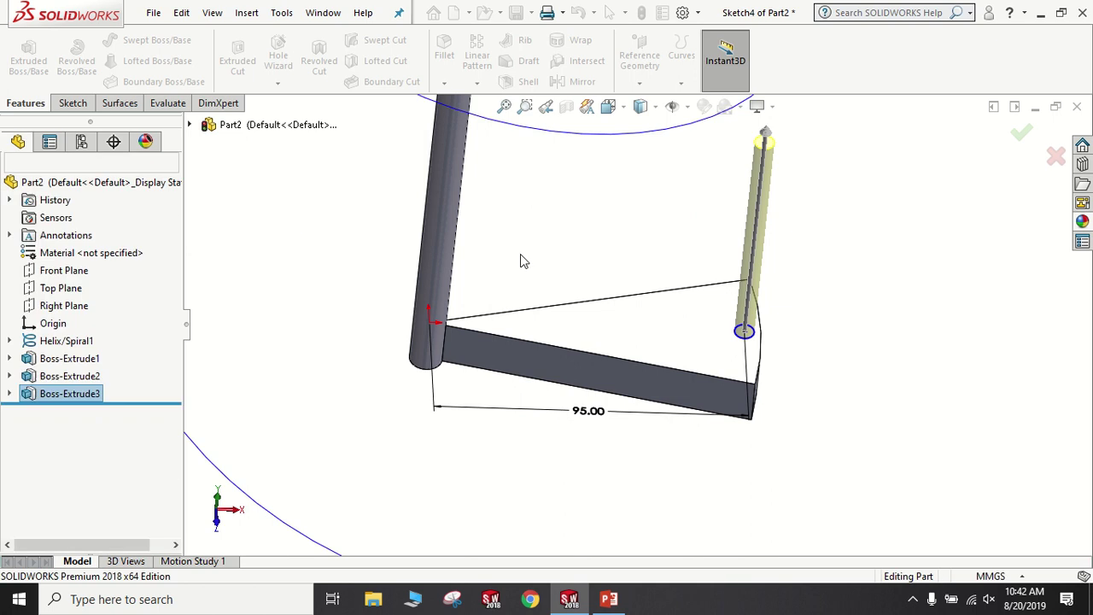
# - Zoom and orbit the model until the pole stands upright
pyautogui.scroll(3, 589, 283)
pyautogui.scroll(3, 598, 265)
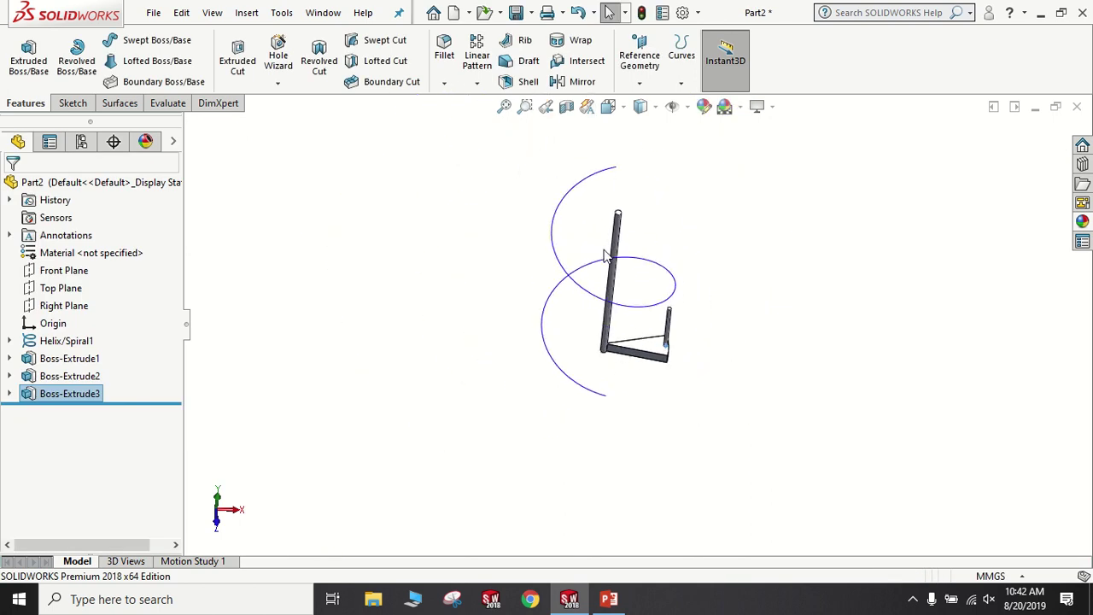
pyautogui.scroll(-2, 606, 254)
pyautogui.moveTo(738, 303)
pyautogui.mouseDown(button='middle')
pyautogui.moveTo(715, 256)
pyautogui.moveTo(766, 231)
pyautogui.mouseUp(button='middle')
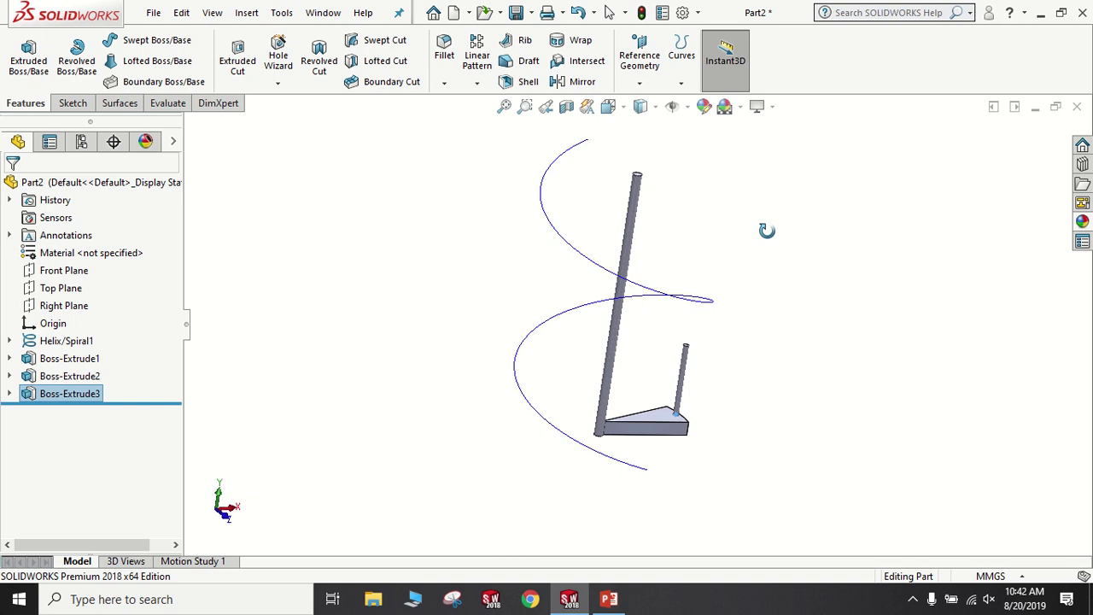
pyautogui.scroll(-2, 682, 325)
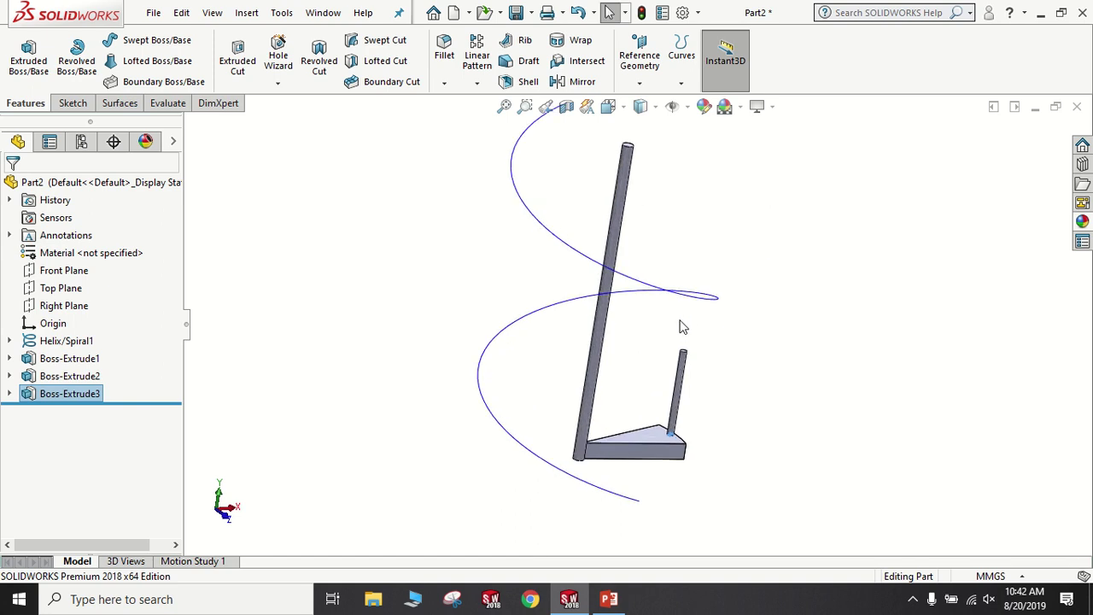
pyautogui.moveTo(682, 326); pyautogui.dragTo(649, 309, button='middle')
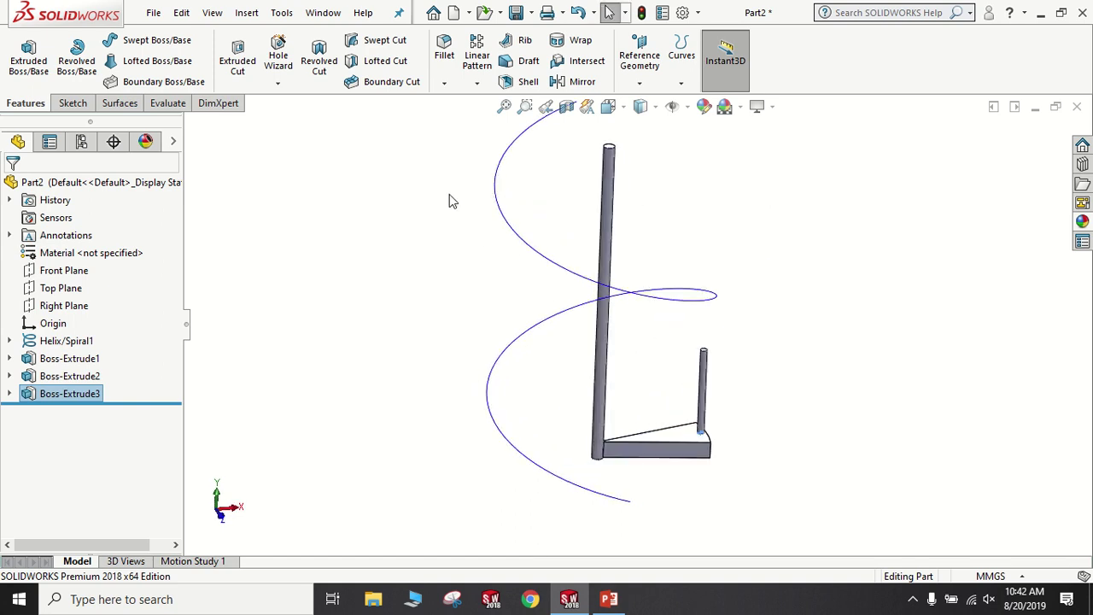
# - Start a Curve Driven Pattern along the helix, aligned tangent to the curve
pyautogui.click(476, 83)
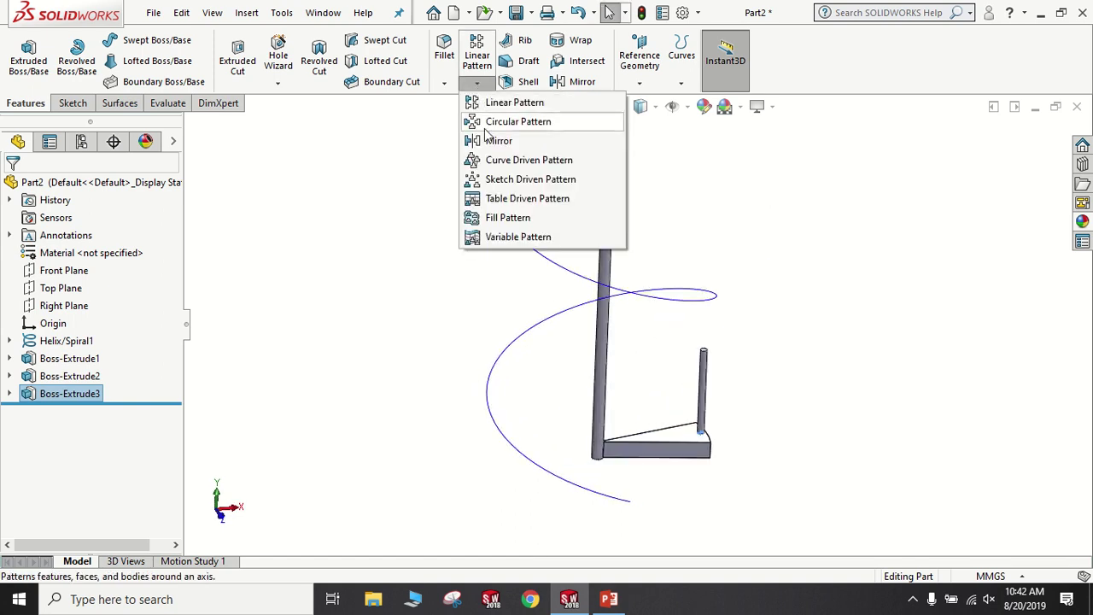
pyautogui.click(495, 161)
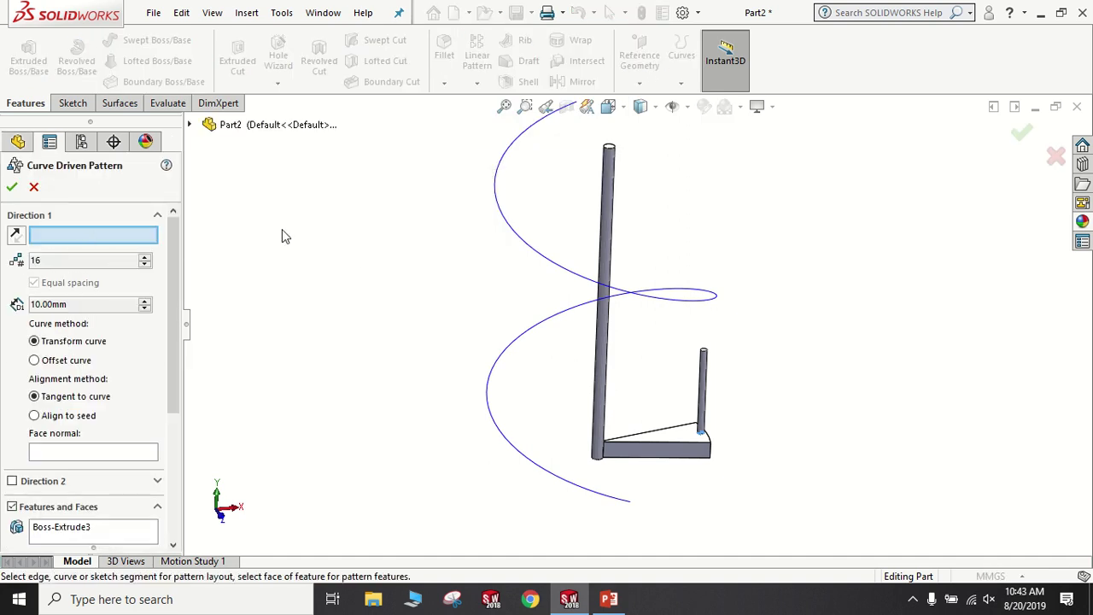
pyautogui.click(513, 238)
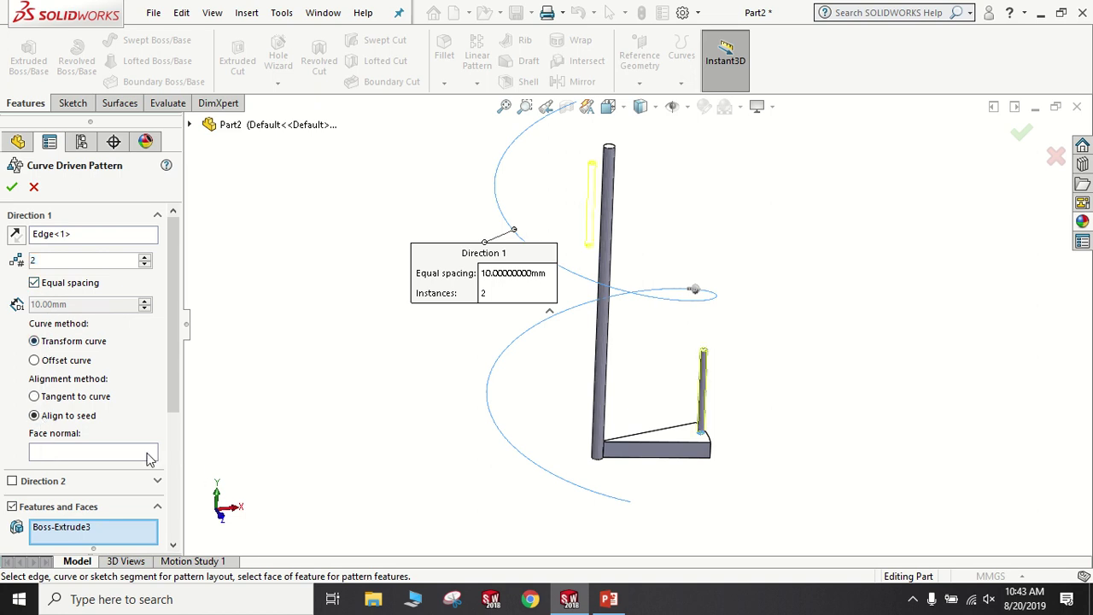
pyautogui.click(108, 454)
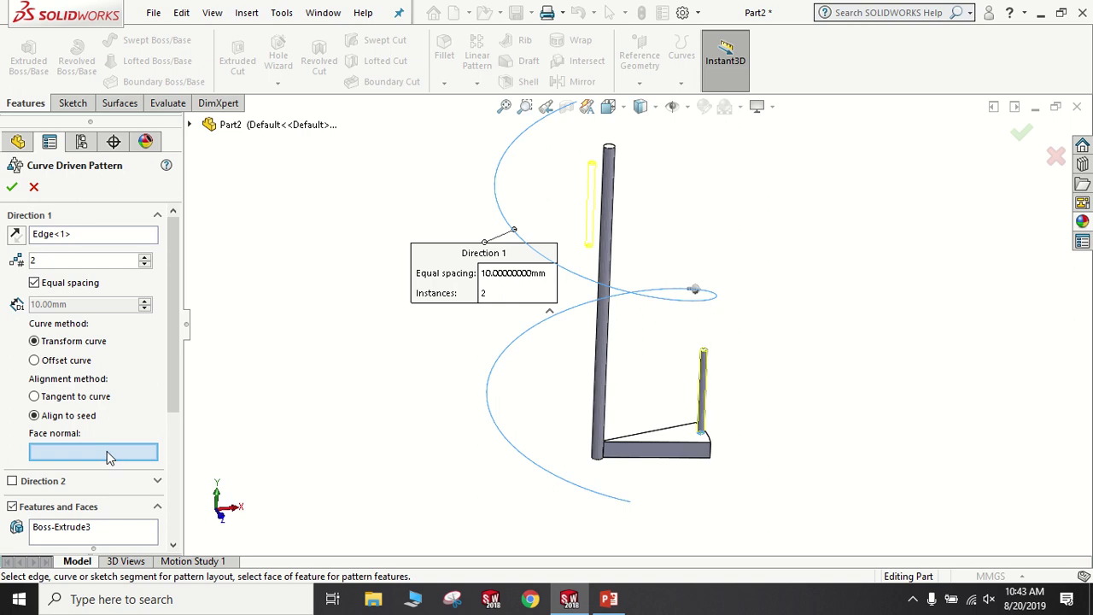
pyautogui.click(36, 396)
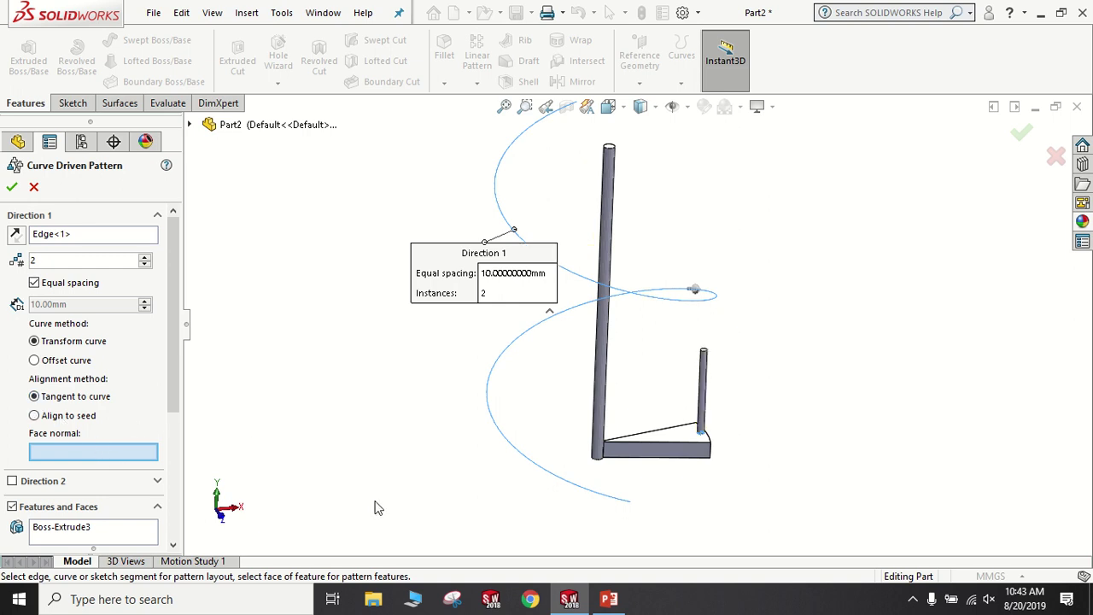
# - Use the step's top face as the face normal and clear the features list
pyautogui.moveTo(685, 472); pyautogui.dragTo(676, 476, button='middle')
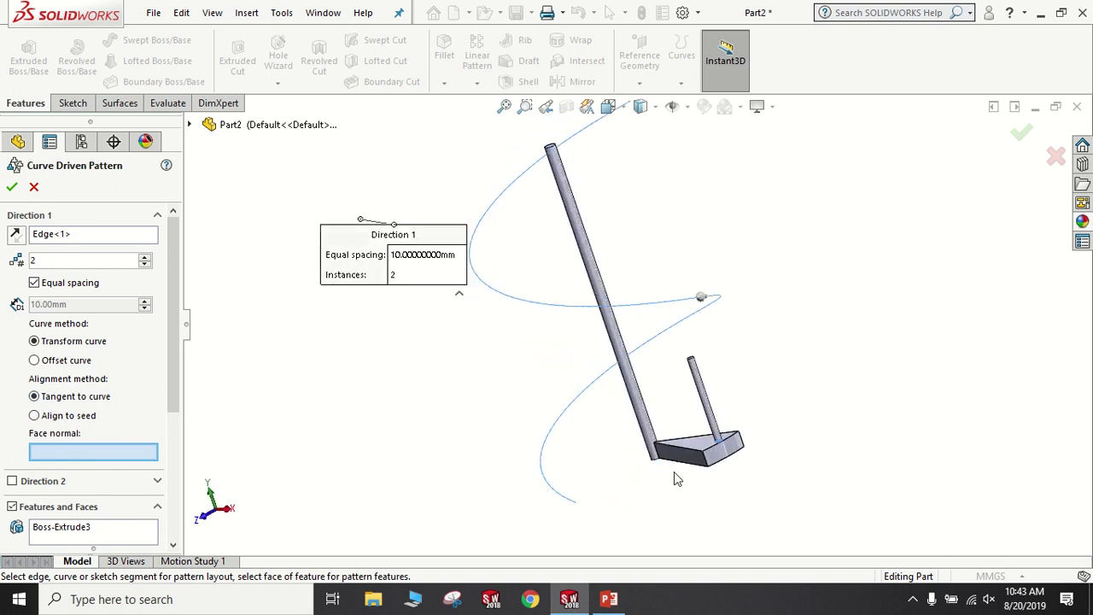
pyautogui.click(717, 461)
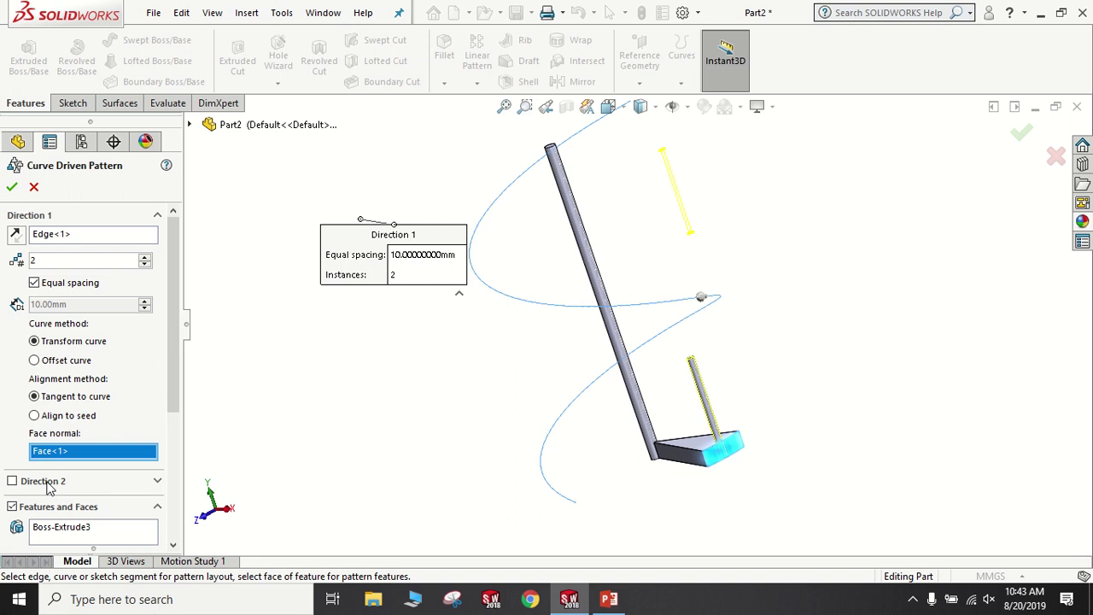
pyautogui.moveTo(172, 387); pyautogui.dragTo(172, 439)
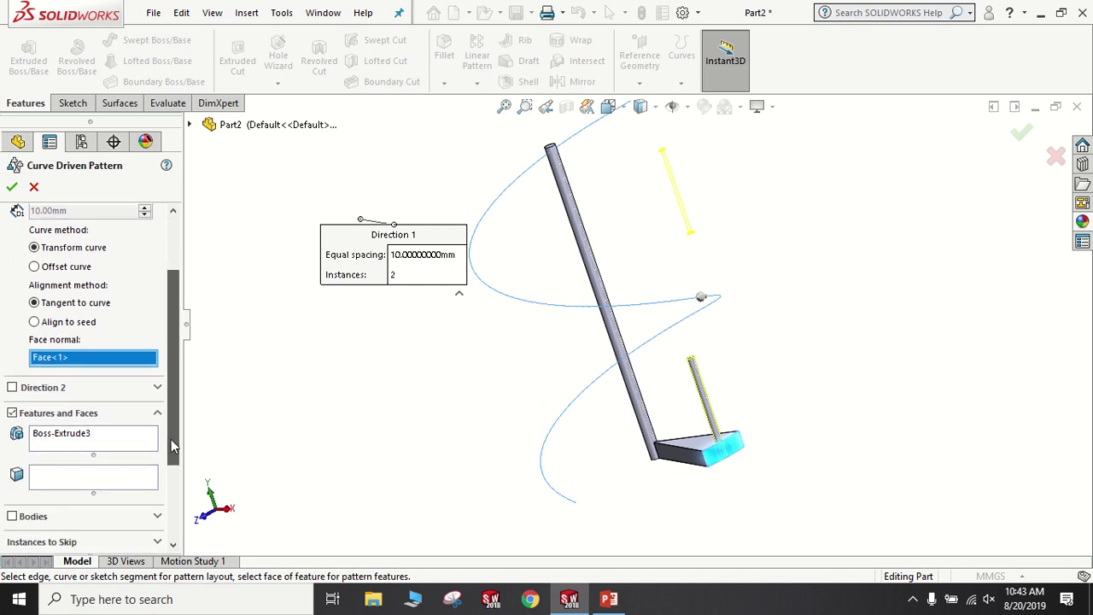
pyautogui.click(101, 436)
pyautogui.rightClick(101, 436)
pyautogui.click(141, 439)
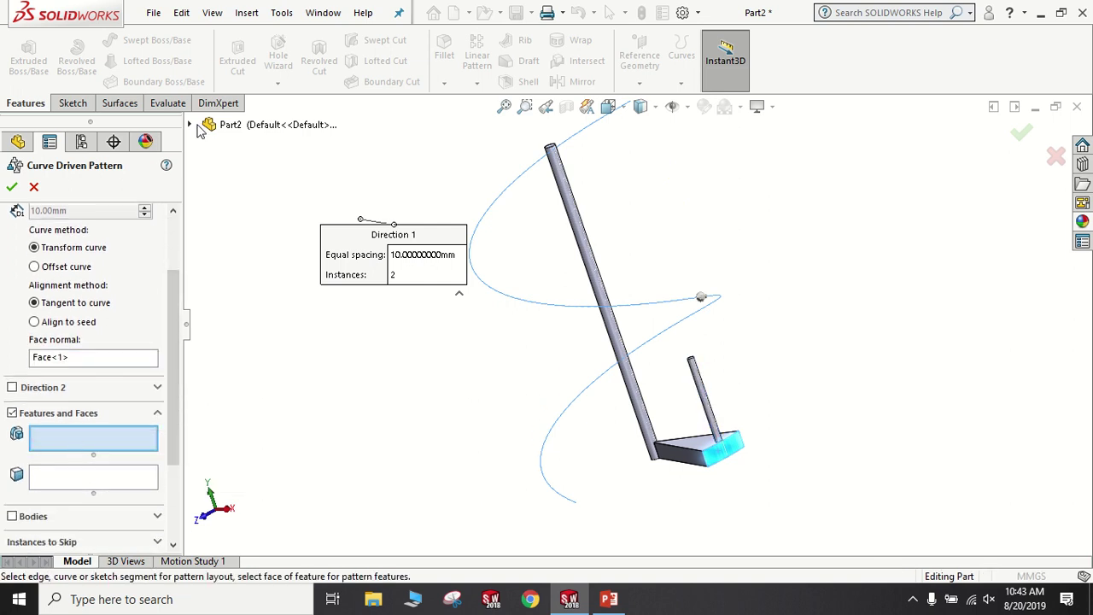
# - Create CrvPattern1 copying the wedge step (Boss-Extrude2) and baluster (Boss-Extrude3) along the helix
pyautogui.click(191, 125)
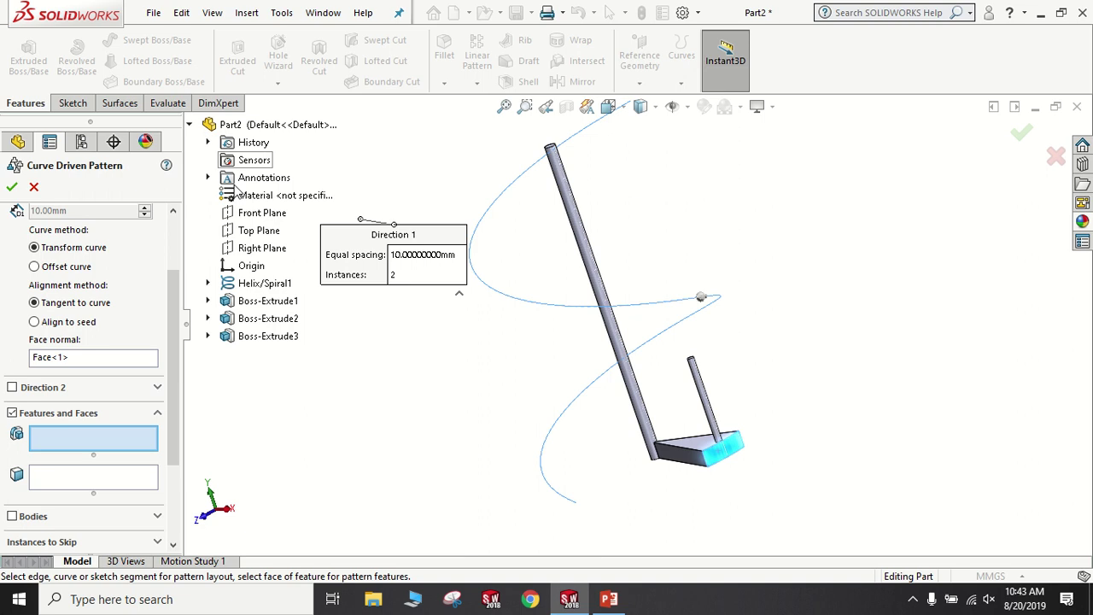
pyautogui.click(256, 317)
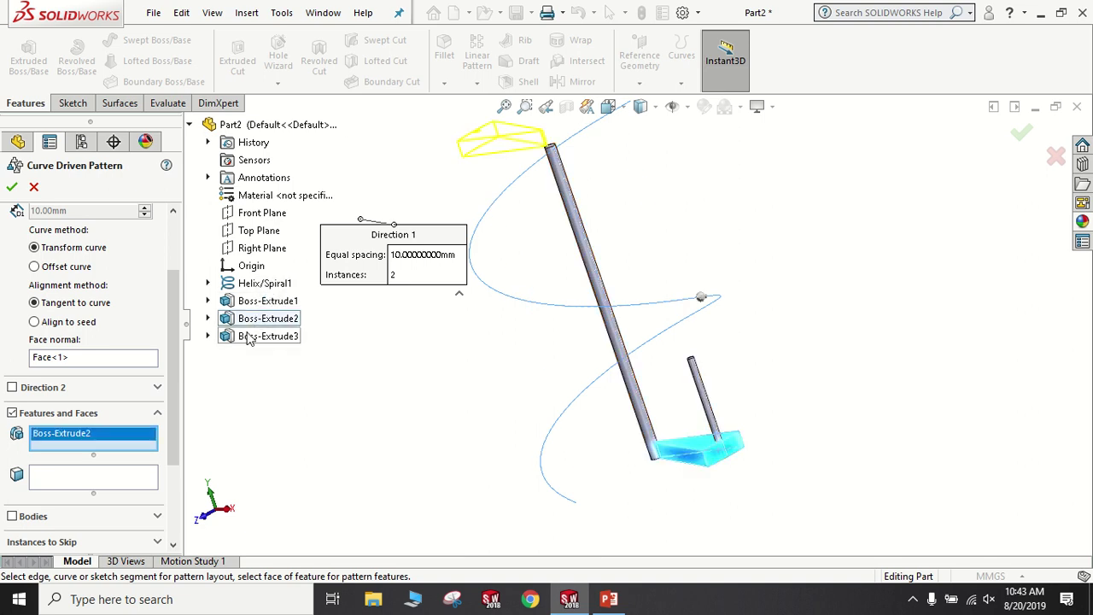
pyautogui.click(249, 343)
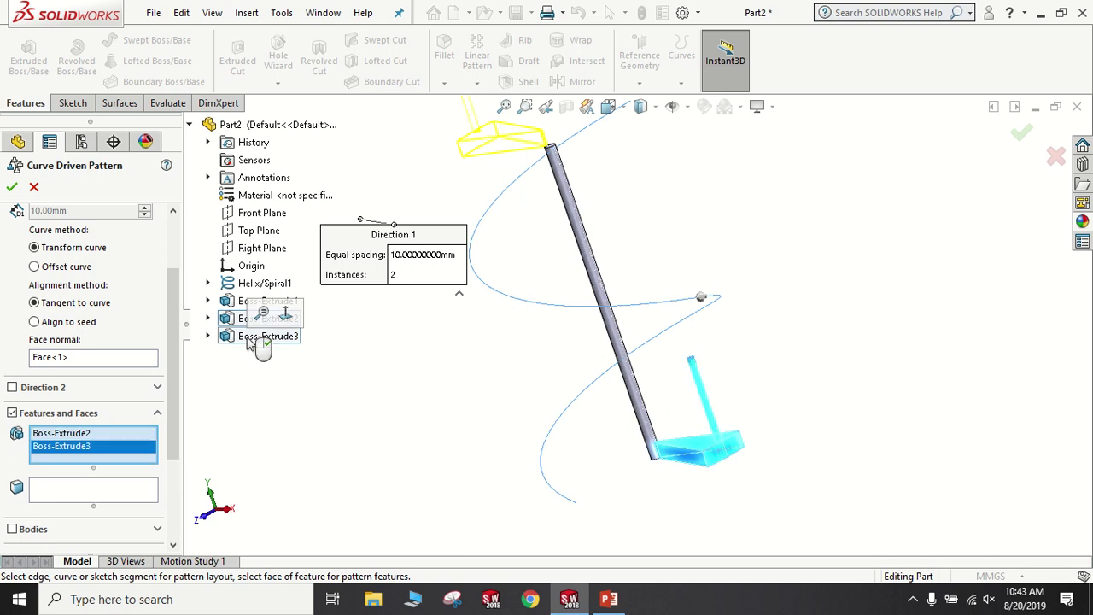
pyautogui.moveTo(410, 350); pyautogui.dragTo(557, 240, button='middle')
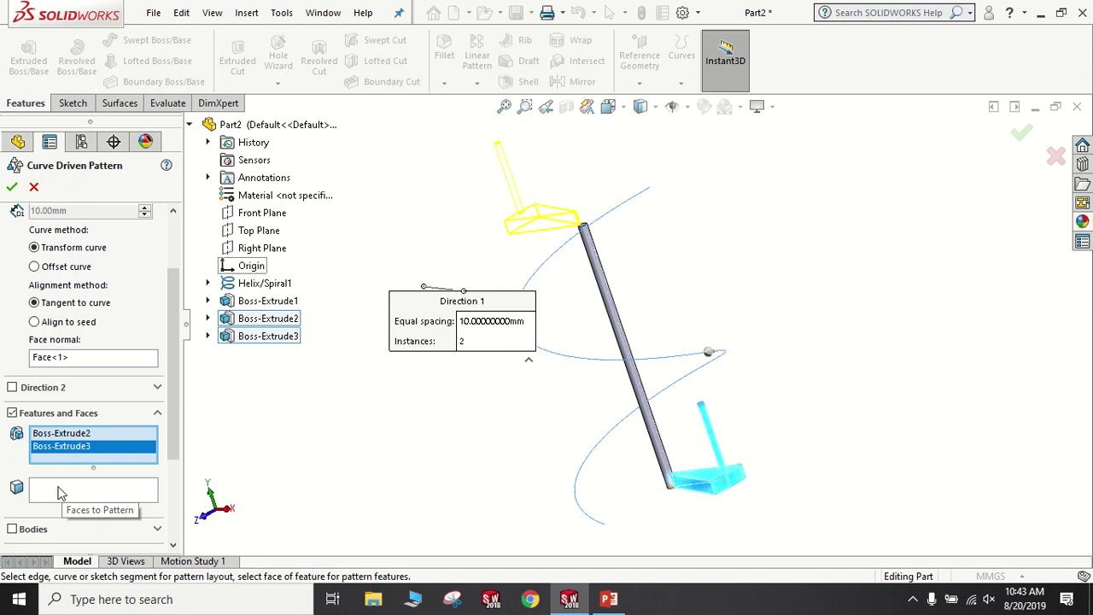
pyautogui.click(12, 187)
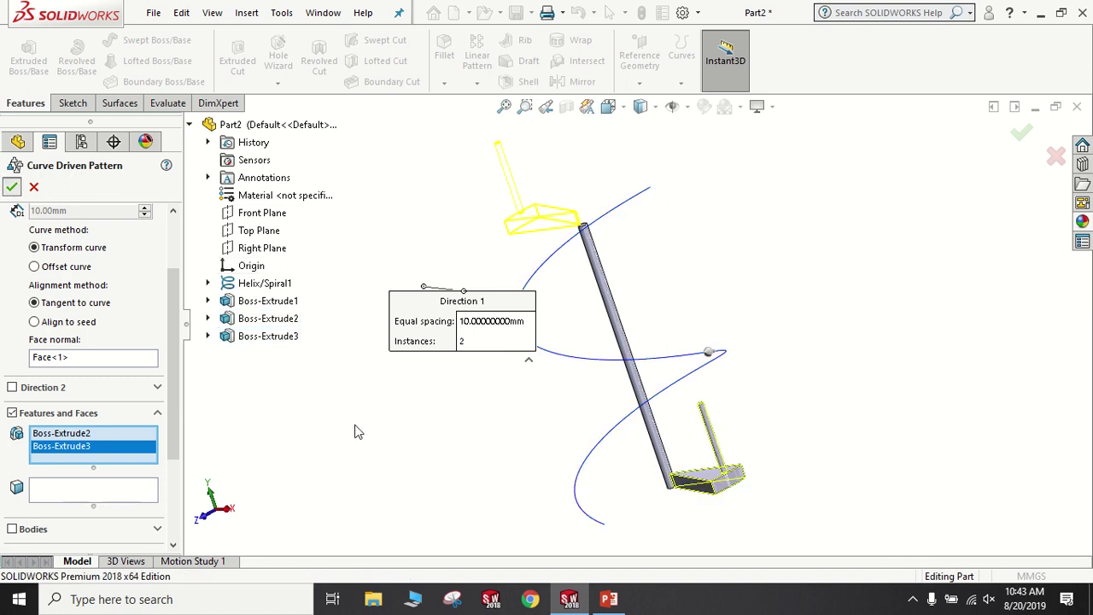
pyautogui.moveTo(584, 401)
pyautogui.mouseDown(button='middle')
pyautogui.moveTo(638, 300)
pyautogui.moveTo(598, 357)
pyautogui.moveTo(607, 371)
pyautogui.mouseUp(button='middle')
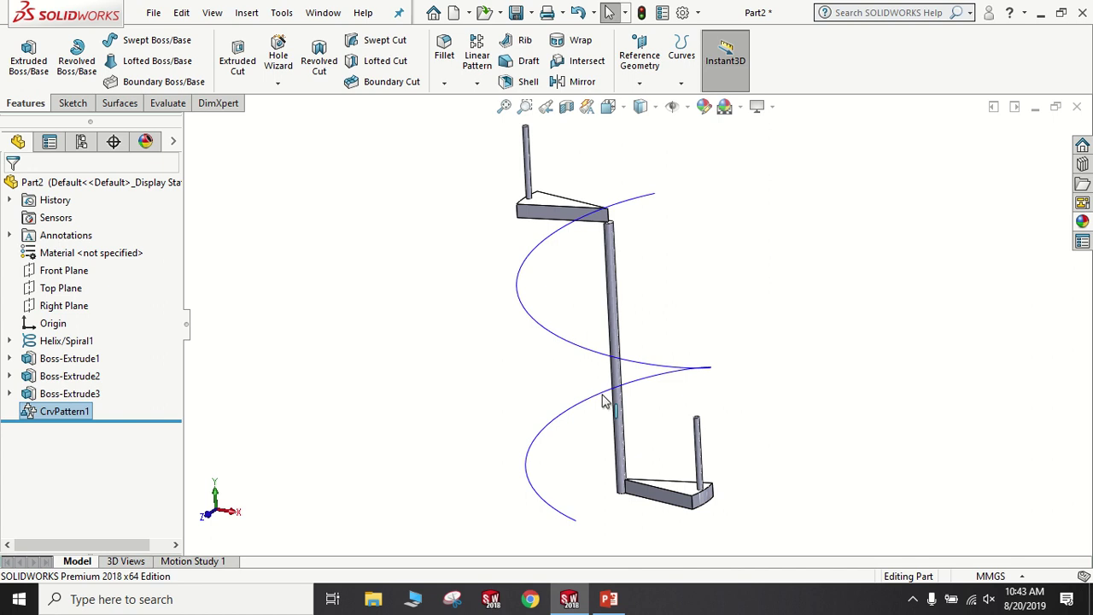
# - Edit CrvPattern1 to 22 instances so steps and balusters spiral up the whole helix
pyautogui.click(51, 413)
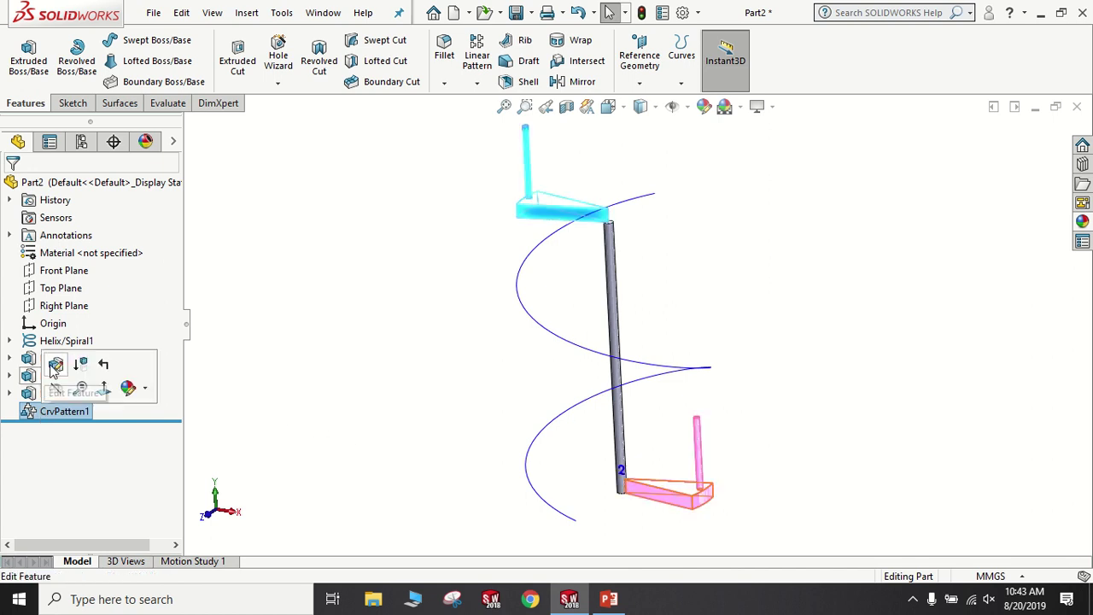
pyautogui.click(53, 367)
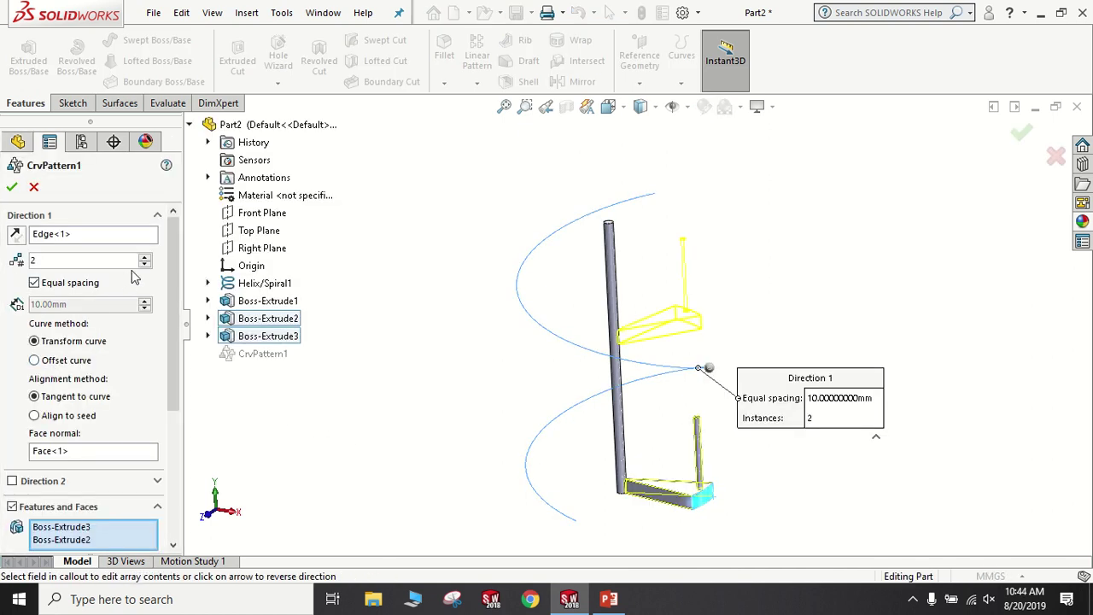
pyautogui.click(143, 259)
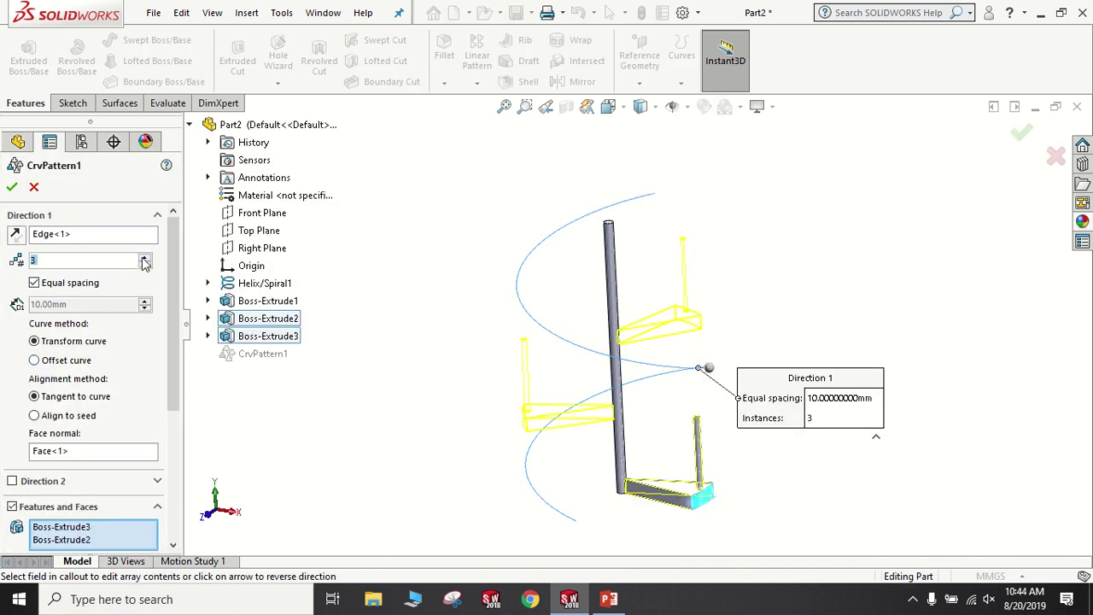
pyautogui.click(144, 258)
pyautogui.click(144, 258)
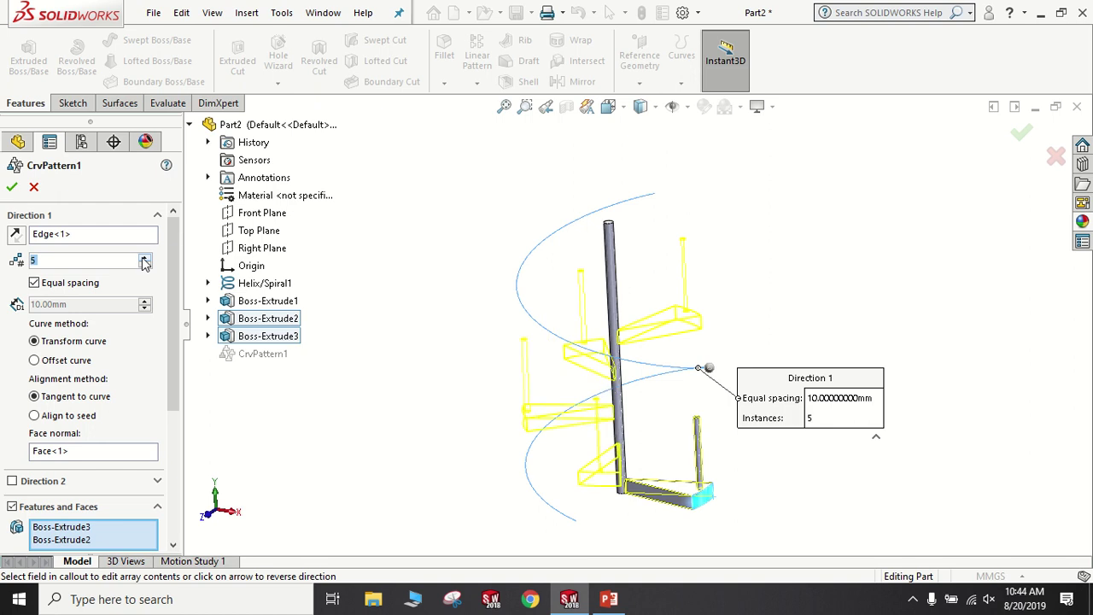
pyautogui.click(144, 259)
pyautogui.click(144, 259)
pyautogui.click(144, 259)
pyautogui.click(144, 259)
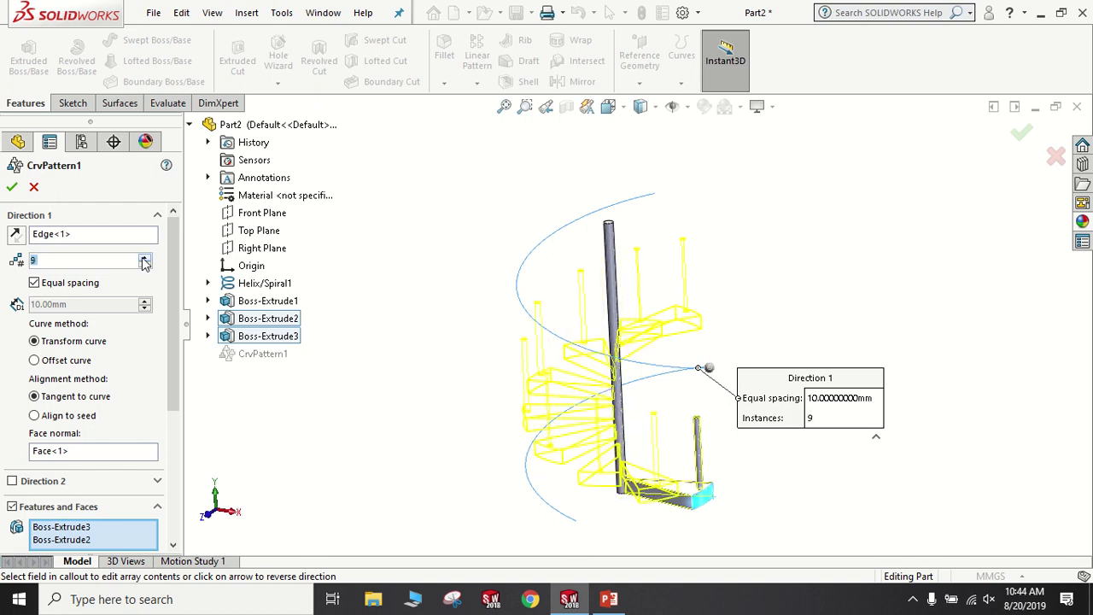
pyautogui.click(144, 259)
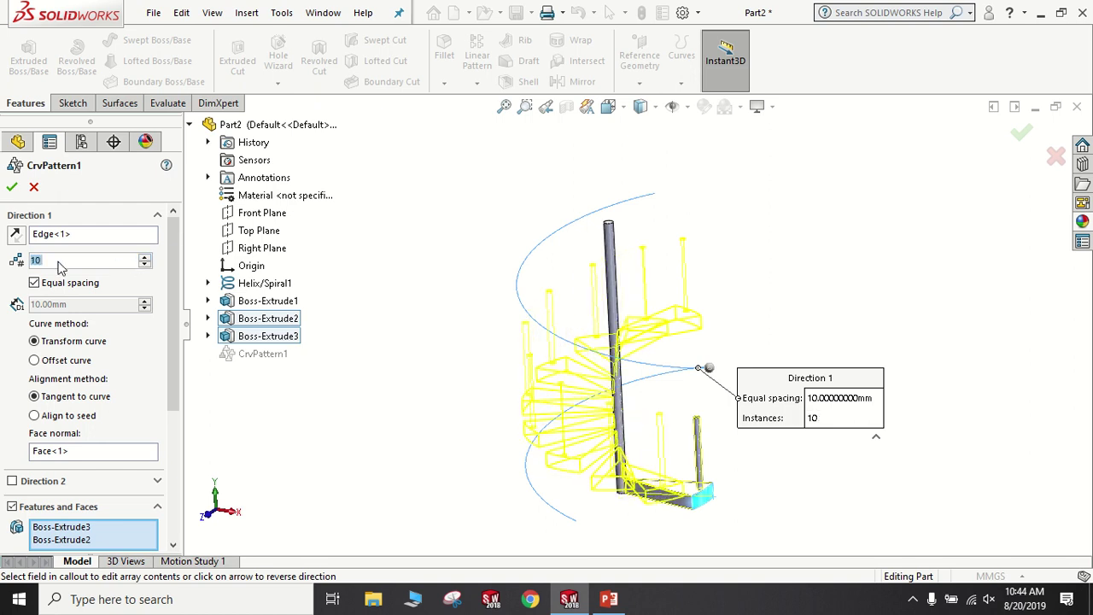
pyautogui.moveTo(59, 261); pyautogui.dragTo(29, 268)
pyautogui.write('22')
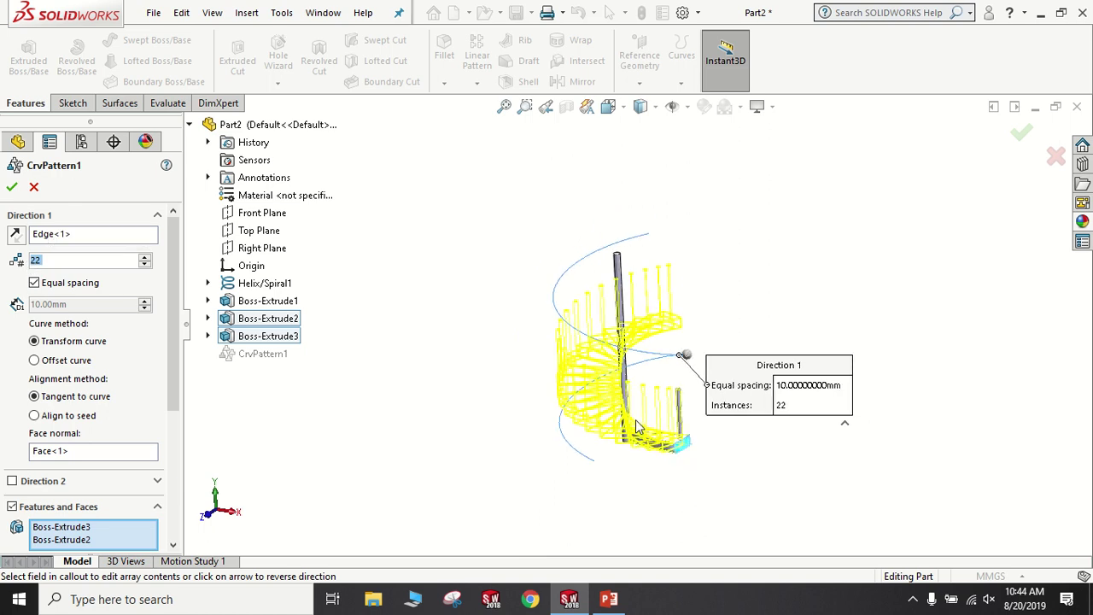
pyautogui.keyDown('ctrl'); pyautogui.moveTo(639, 427); pyautogui.dragTo(632, 406, button='middle'); pyautogui.keyUp('ctrl')
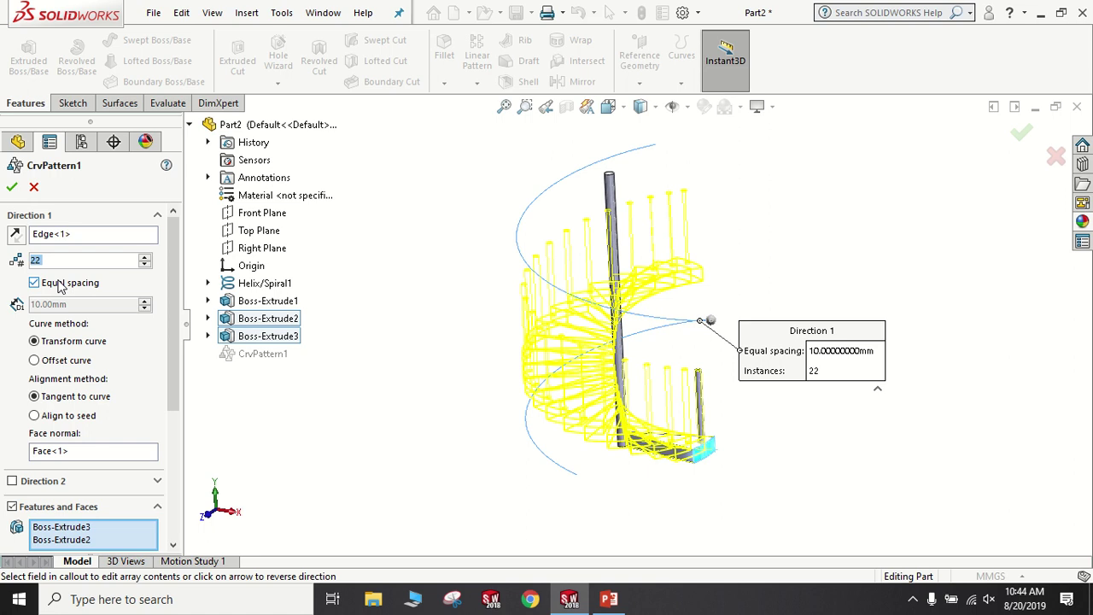
pyautogui.click(12, 186)
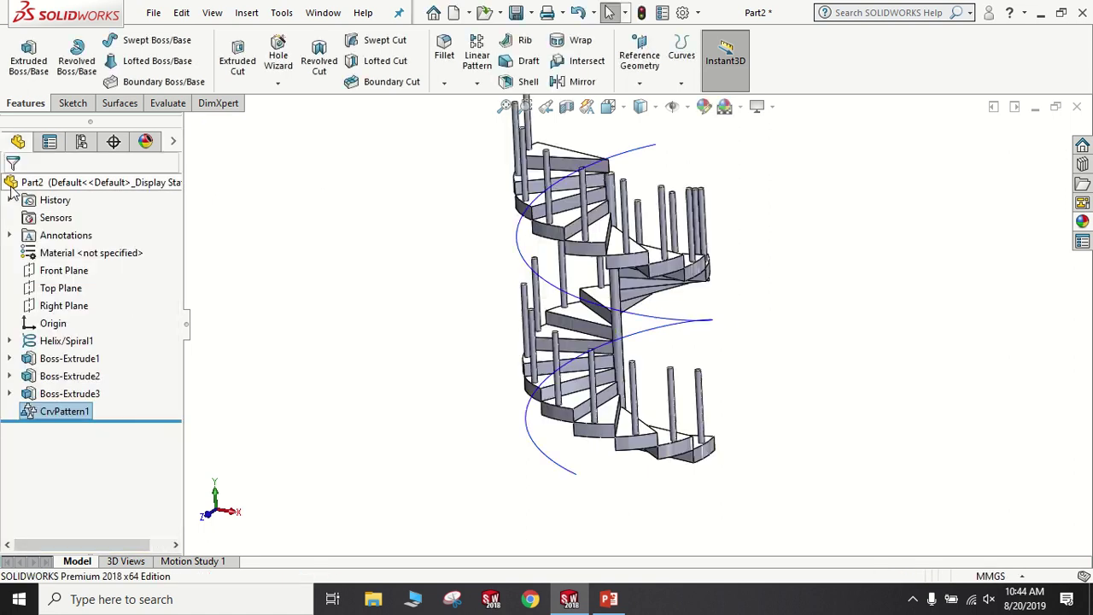
pyautogui.scroll(2, 605, 235)
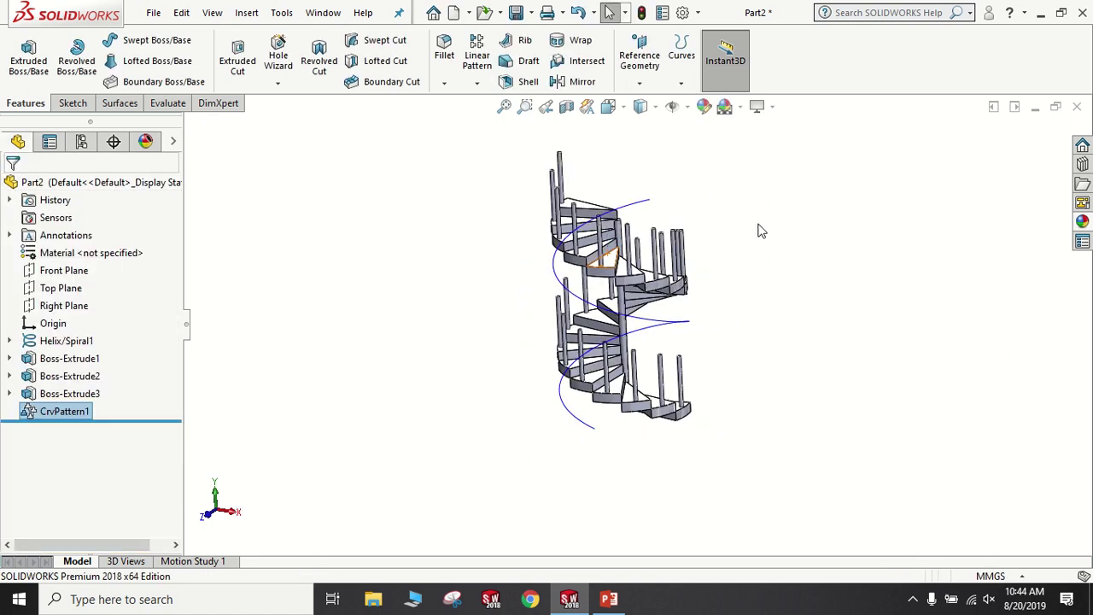
pyautogui.moveTo(767, 272)
pyautogui.mouseDown(button='middle')
pyautogui.moveTo(712, 353)
pyautogui.moveTo(703, 317)
pyautogui.mouseUp(button='middle')
pyautogui.scroll(-2, 647, 275)
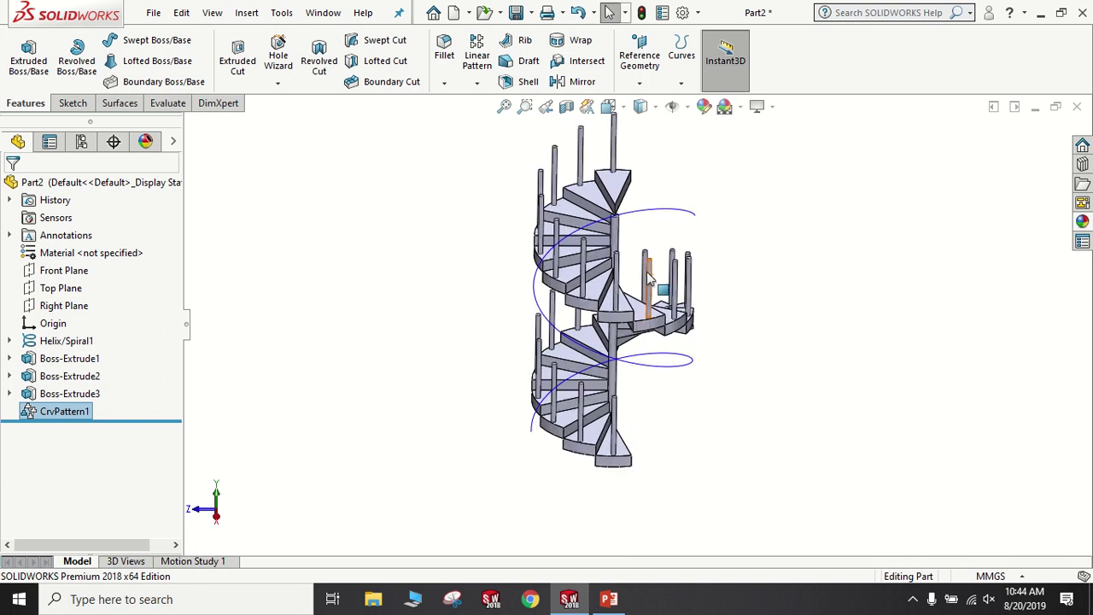
pyautogui.scroll(-3, 647, 275)
pyautogui.moveTo(632, 252)
pyautogui.mouseDown(button='middle')
pyautogui.moveTo(687, 266)
pyautogui.moveTo(641, 252)
pyautogui.moveTo(627, 296)
pyautogui.mouseUp(button='middle')
pyautogui.scroll(-2, 640, 252)
# - Start a sketch on the central pole's top face and draw a circle centred on it
pyautogui.scroll(-2, 641, 252)
pyautogui.scroll(-2, 641, 254)
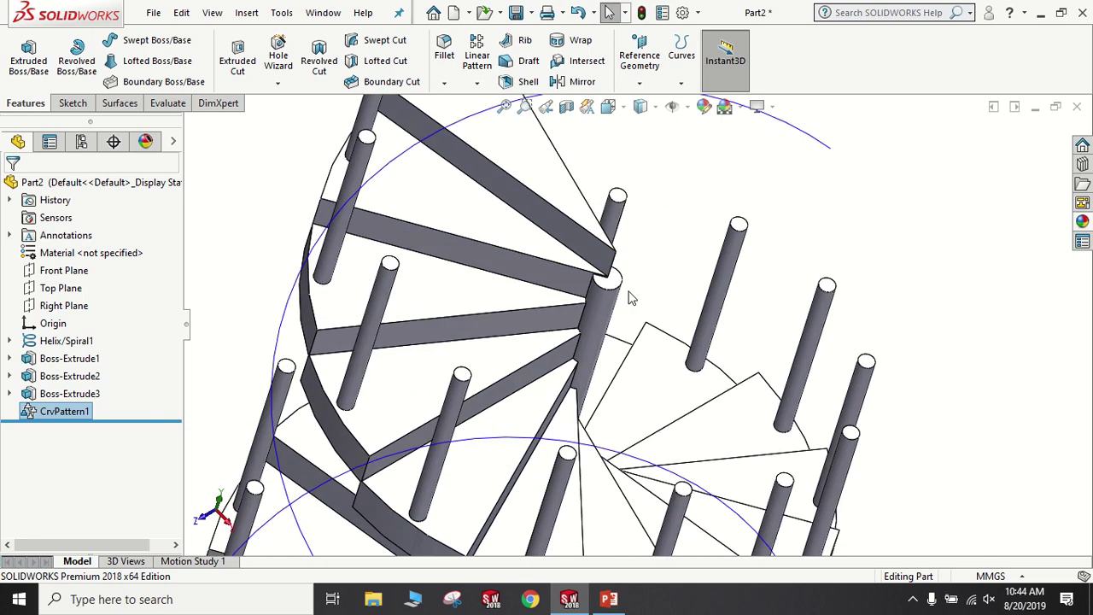
pyautogui.click(618, 285)
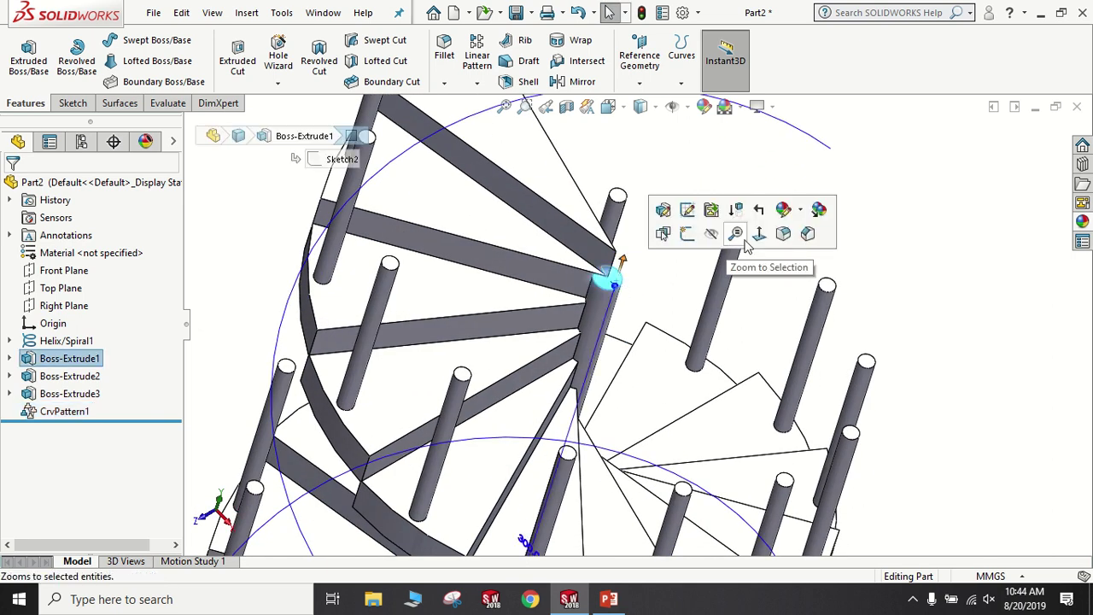
pyautogui.click(688, 233)
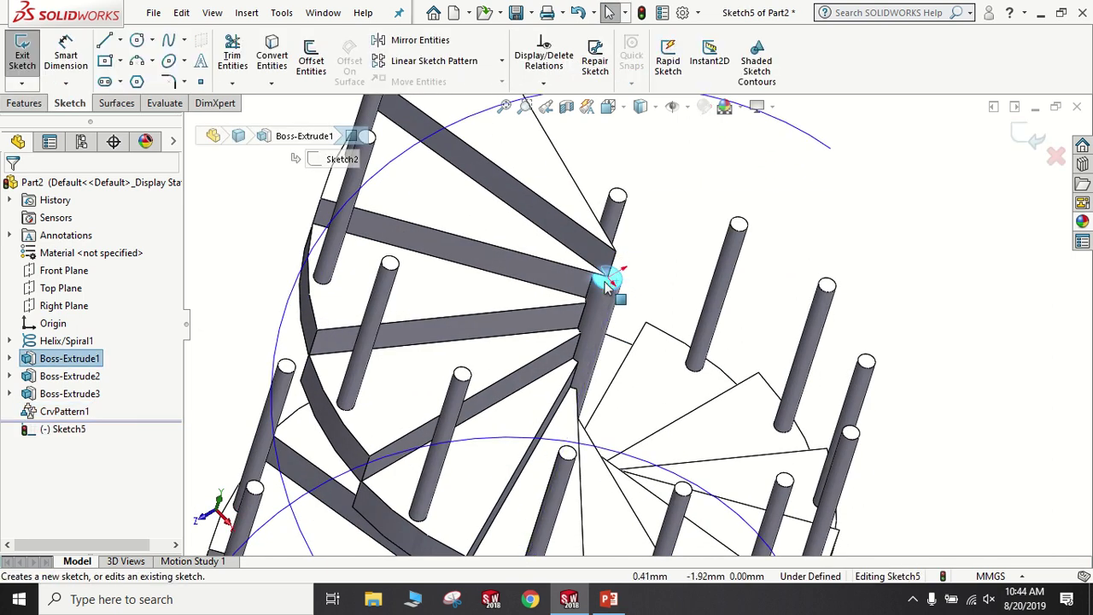
pyautogui.click(137, 40)
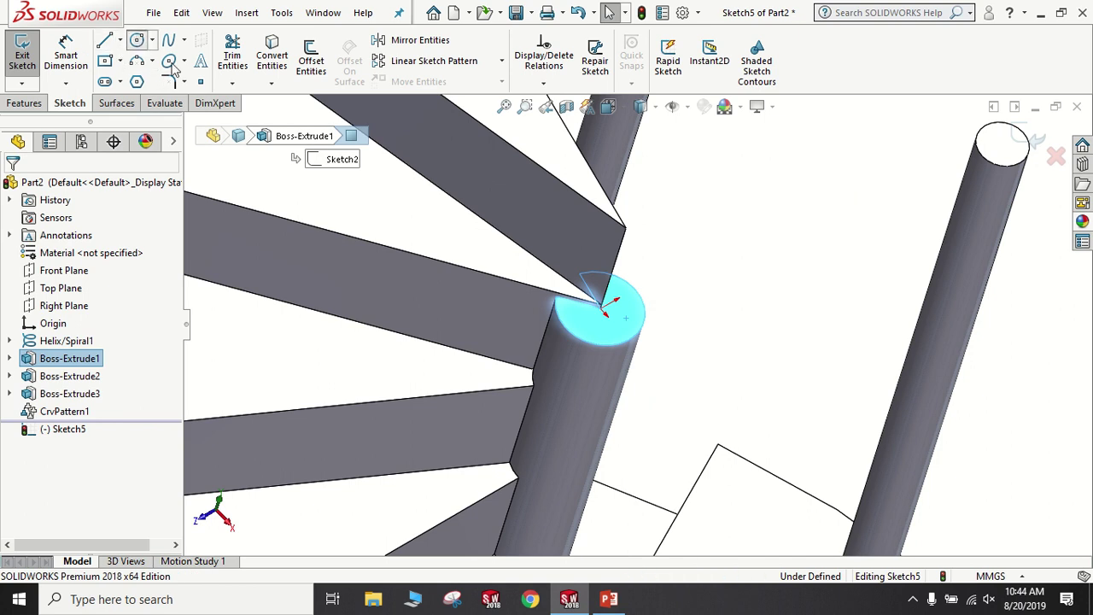
pyautogui.click(602, 307)
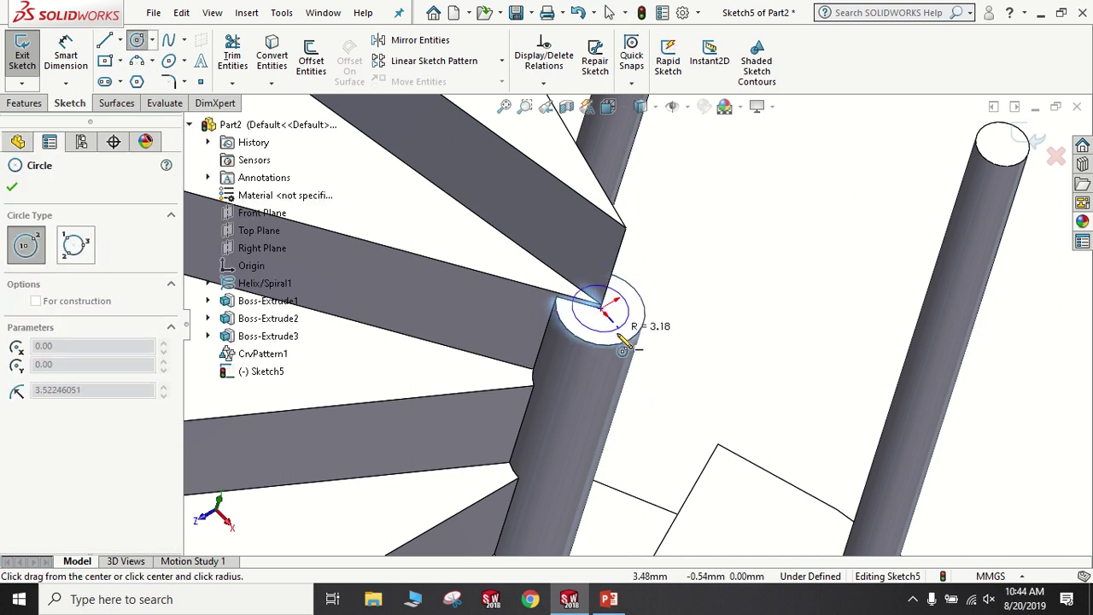
pyautogui.click(632, 352)
pyautogui.rightClick(617, 282)
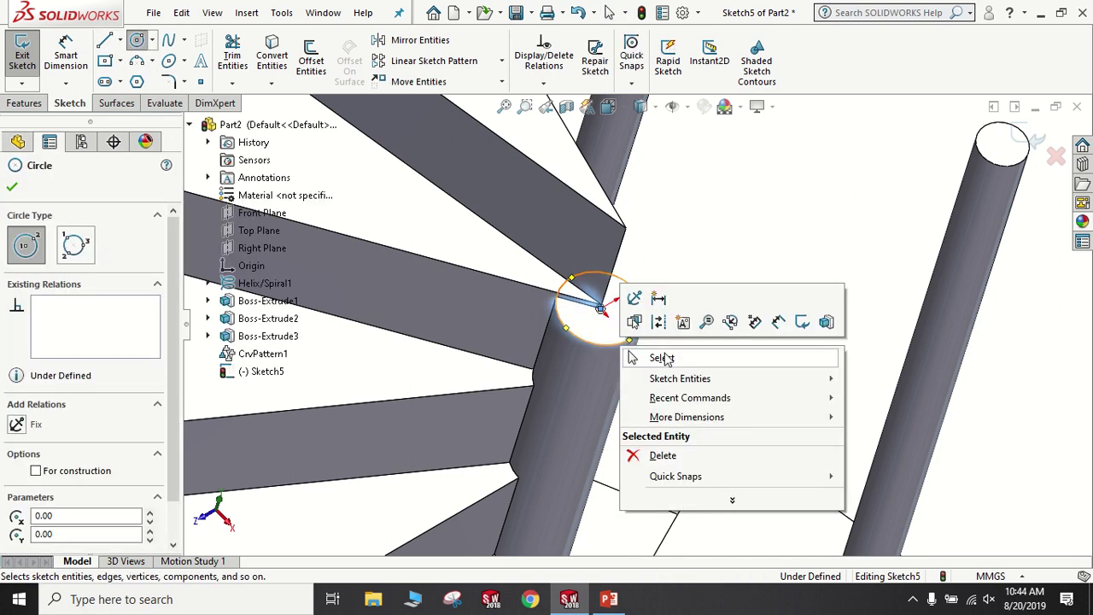
pyautogui.click(733, 357)
# - Extrude the pole circle upward as Boss-Extrude4, Up To Surface ending at the step face above
pyautogui.click(26, 104)
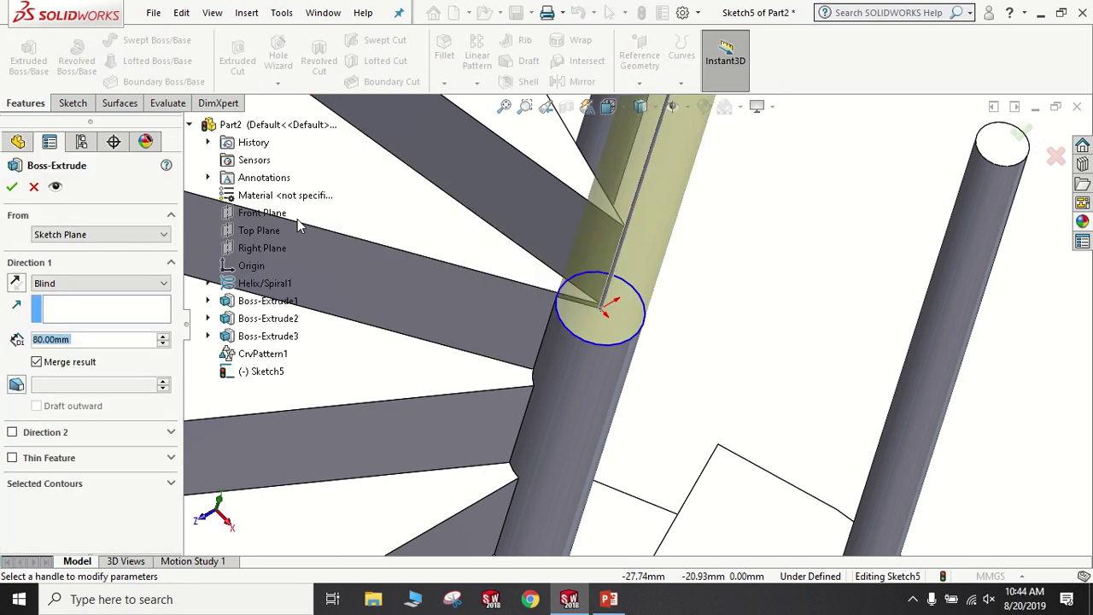
pyautogui.click(165, 342)
pyautogui.click(165, 343)
pyautogui.click(165, 343)
pyautogui.click(165, 343)
pyautogui.click(165, 343)
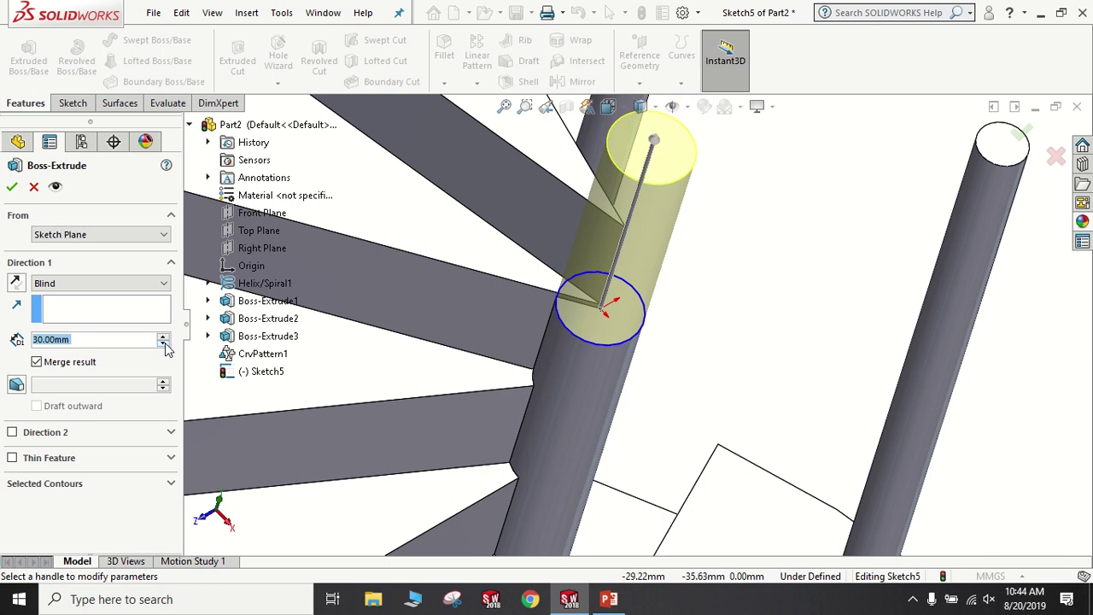
pyautogui.click(165, 343)
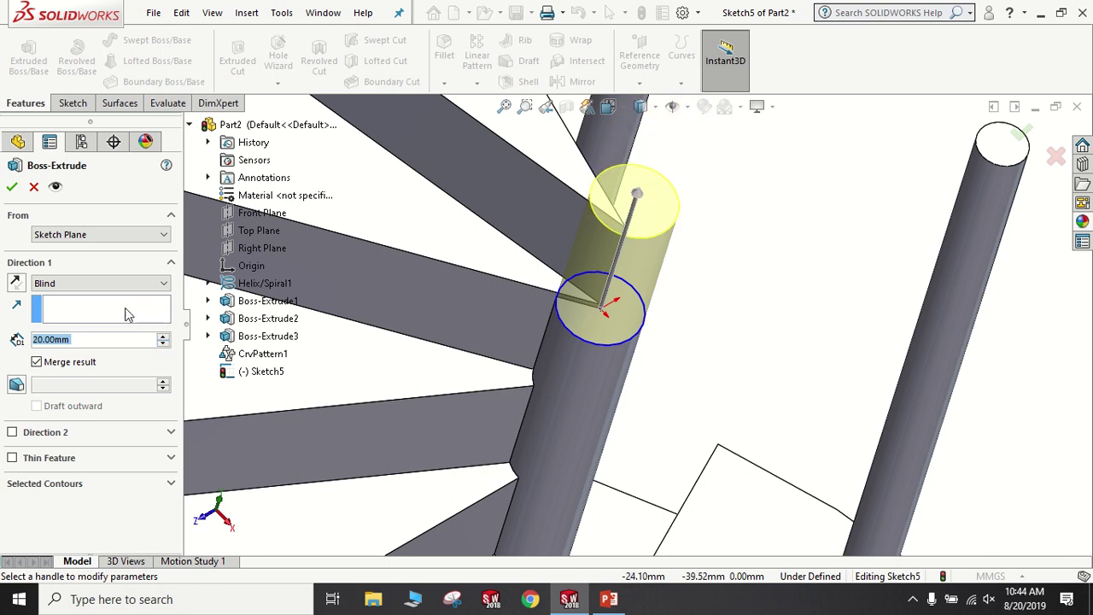
pyautogui.moveTo(721, 248); pyautogui.dragTo(701, 200, button='middle')
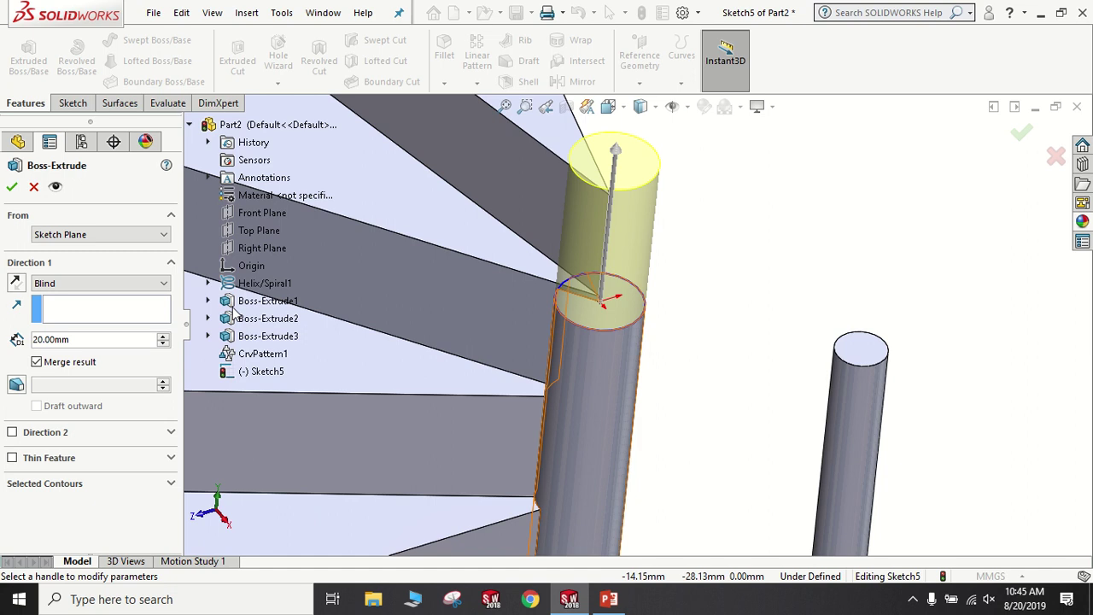
pyautogui.click(89, 282)
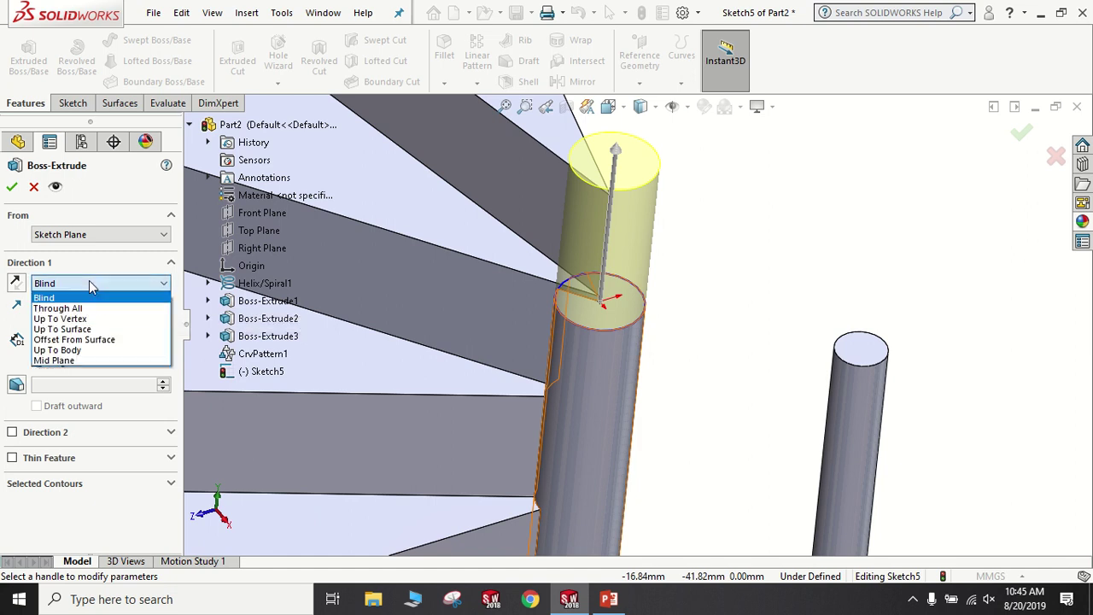
pyautogui.click(75, 328)
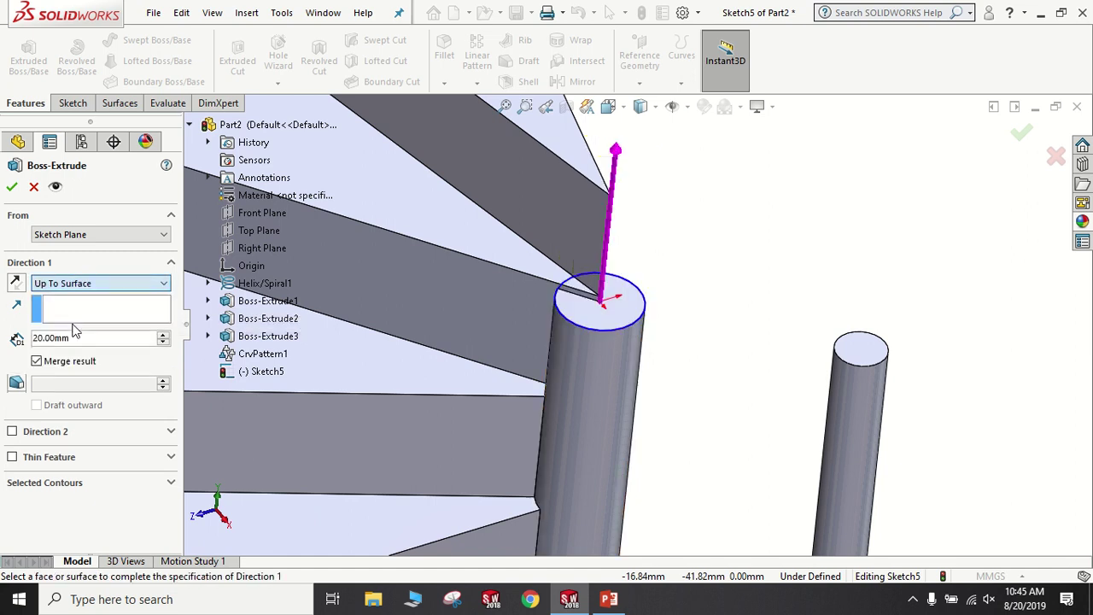
pyautogui.click(562, 144)
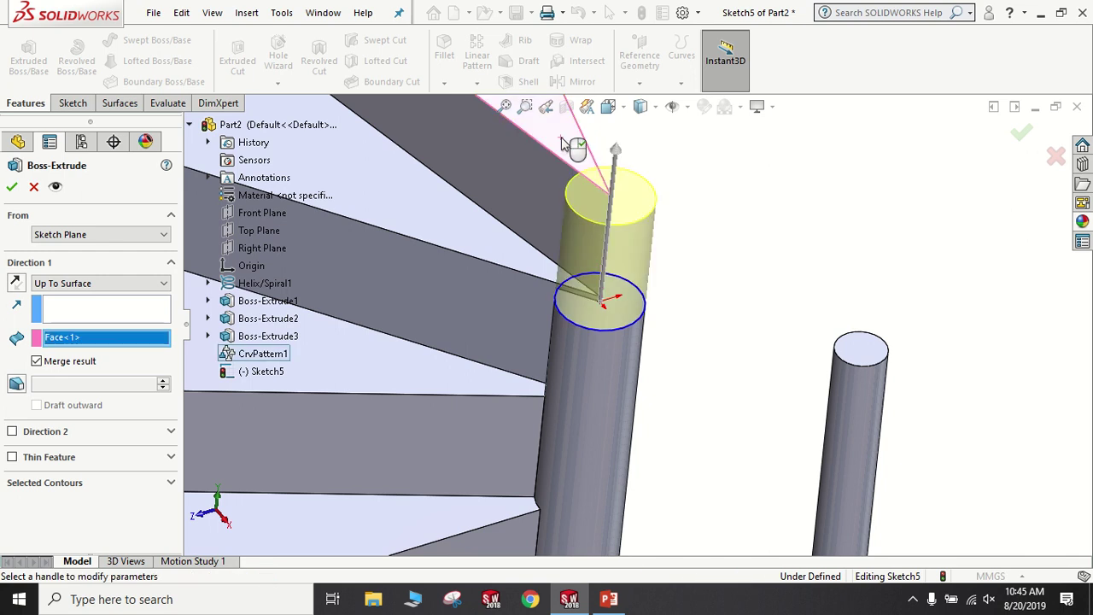
pyautogui.click(11, 189)
pyautogui.scroll(5, 558, 313)
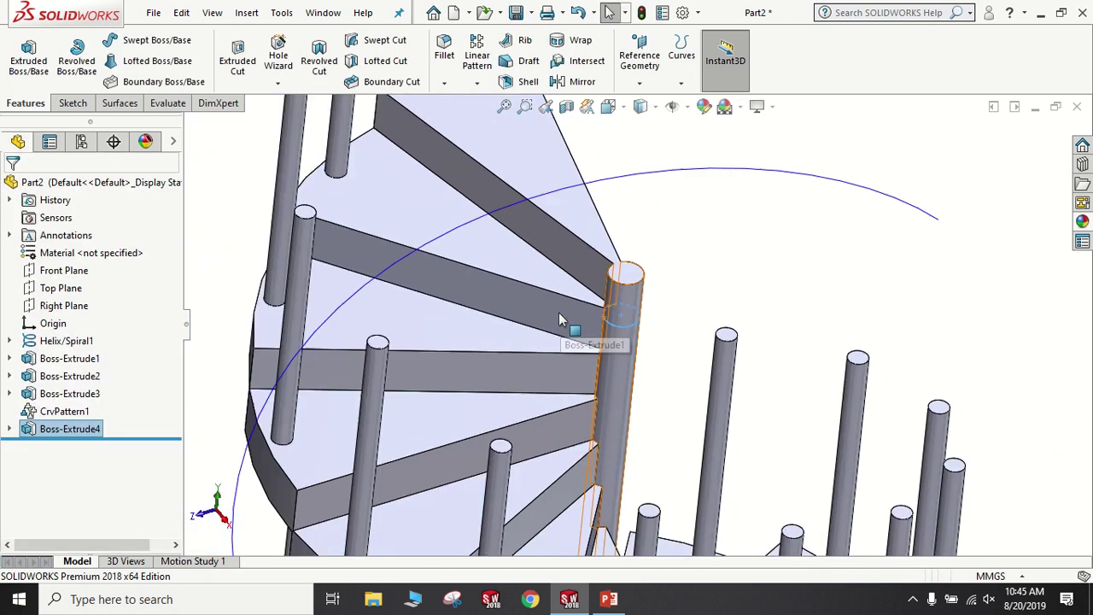
pyautogui.scroll(3, 559, 313)
pyautogui.click(759, 296)
pyautogui.scroll(-2, 761, 296)
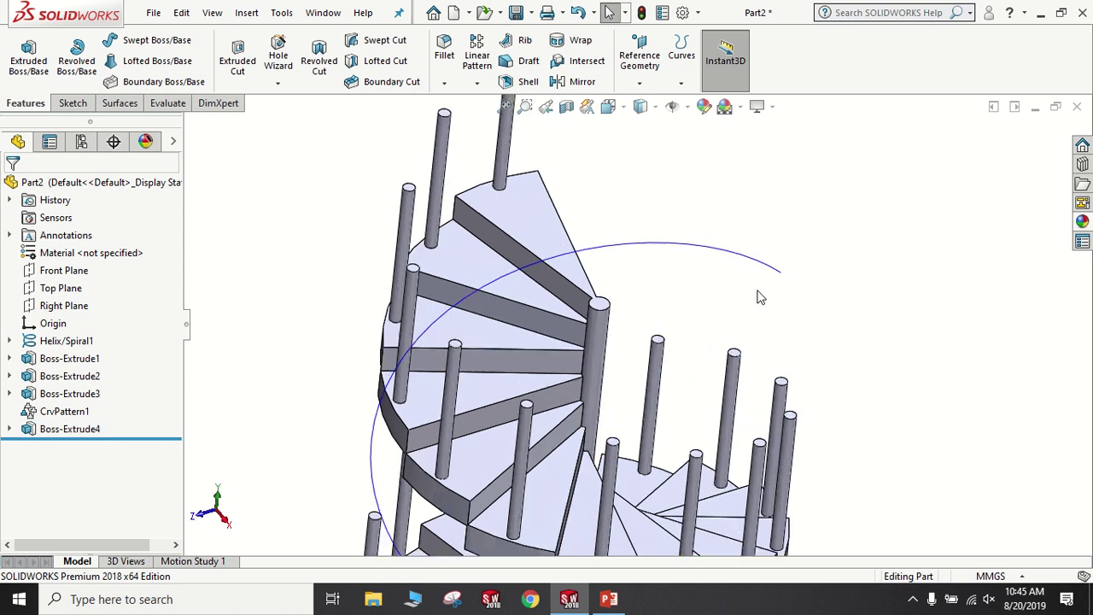
pyautogui.moveTo(754, 304)
pyautogui.mouseDown(button='middle')
pyautogui.moveTo(638, 312)
pyautogui.moveTo(624, 254)
pyautogui.mouseUp(button='middle')
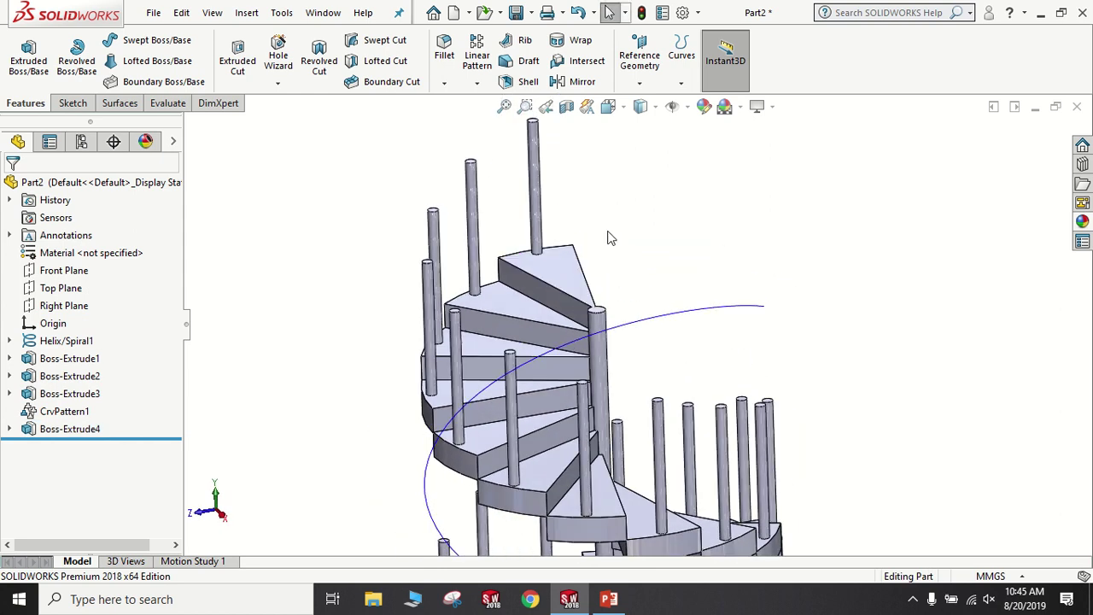
pyautogui.scroll(-1, 630, 310)
pyautogui.scroll(2, 630, 310)
pyautogui.scroll(1, 629, 310)
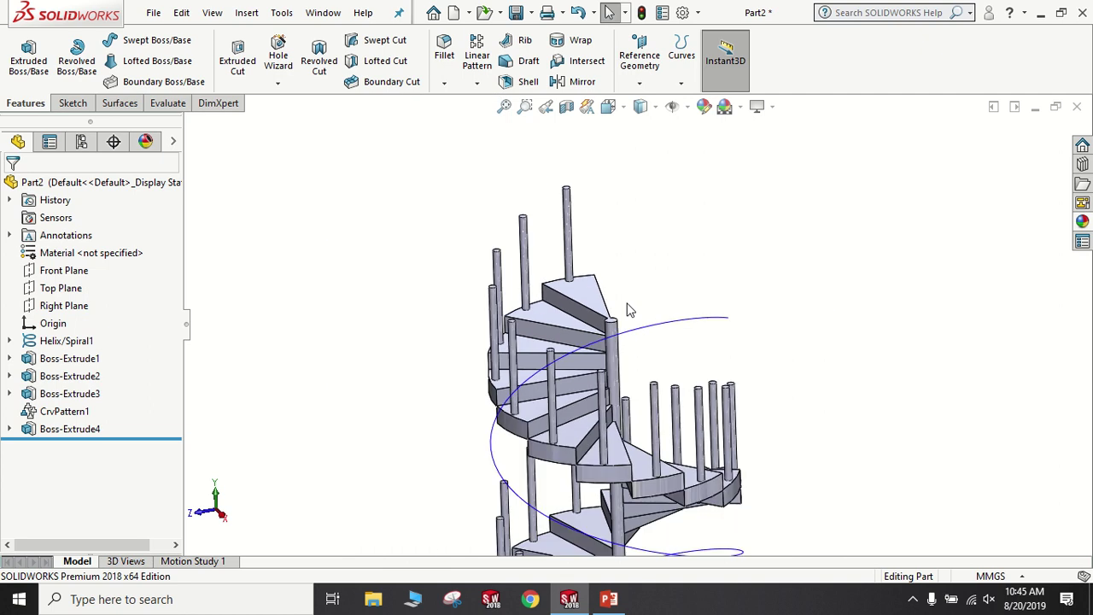
pyautogui.scroll(-2, 589, 229)
pyautogui.scroll(-2, 579, 218)
pyautogui.scroll(-2, 579, 213)
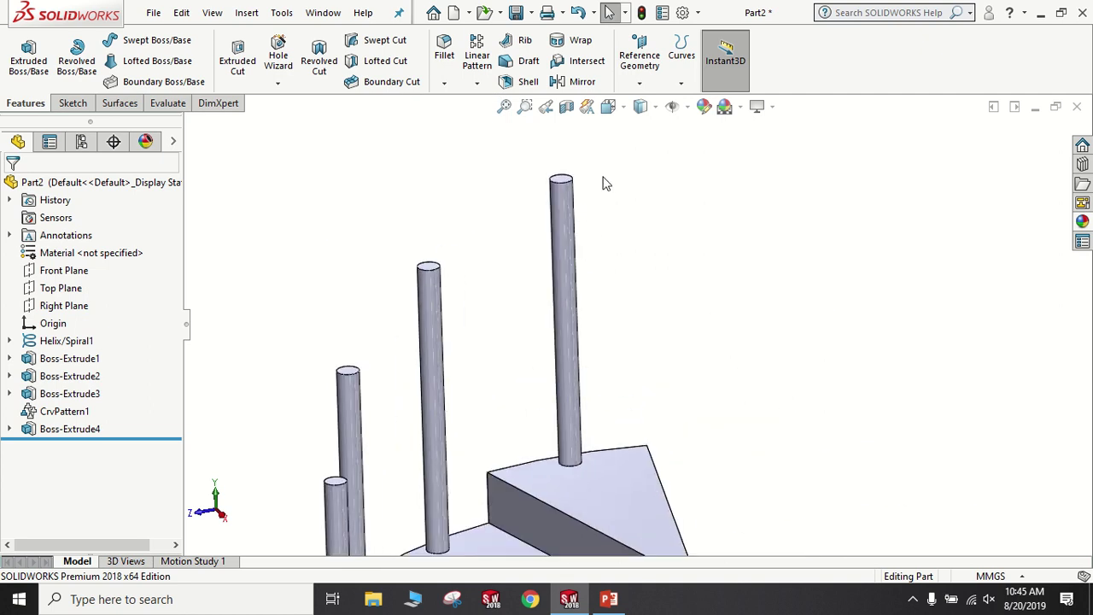
pyautogui.scroll(-2, 603, 214)
pyautogui.scroll(-2, 586, 183)
pyautogui.scroll(-2, 579, 193)
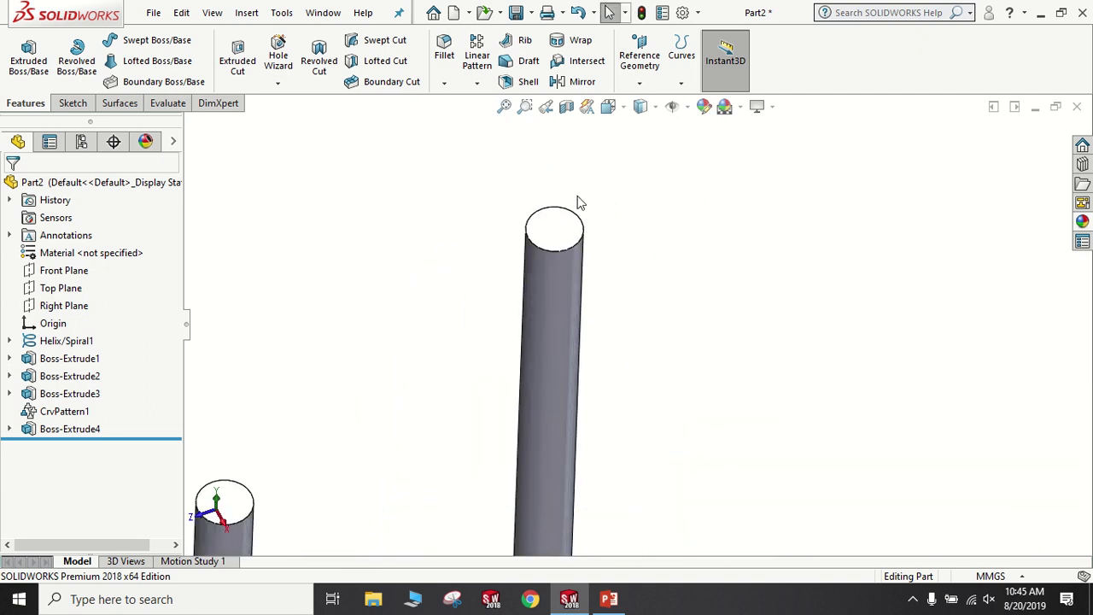
pyautogui.click(563, 236)
pyautogui.click(478, 198)
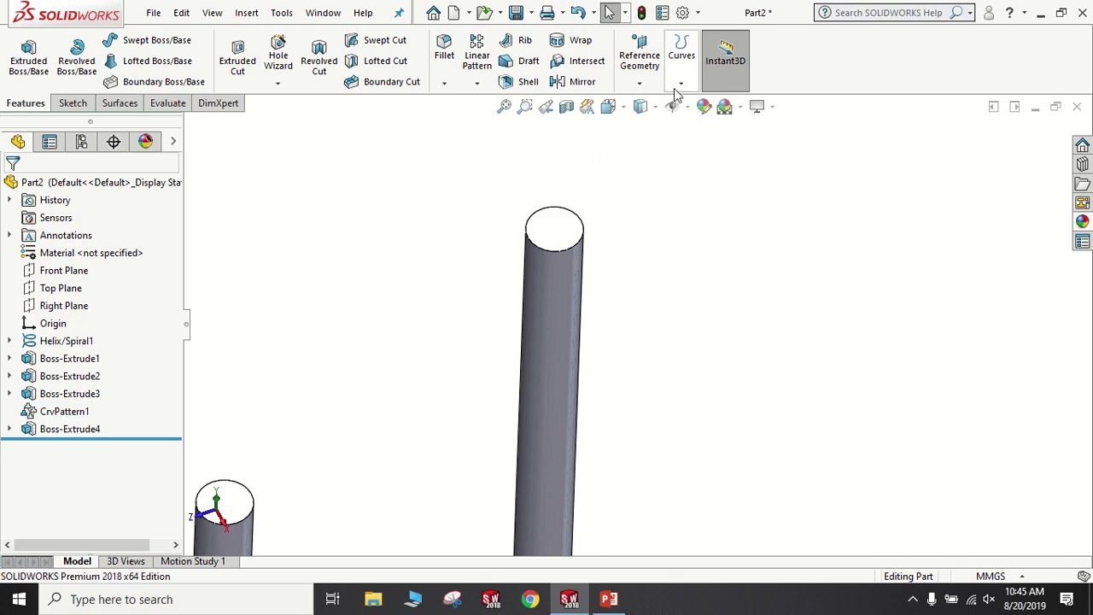
pyautogui.click(61, 103)
# - Start a 3D sketch spline at the tallest baluster top through the next two baluster tops
pyautogui.click(21, 83)
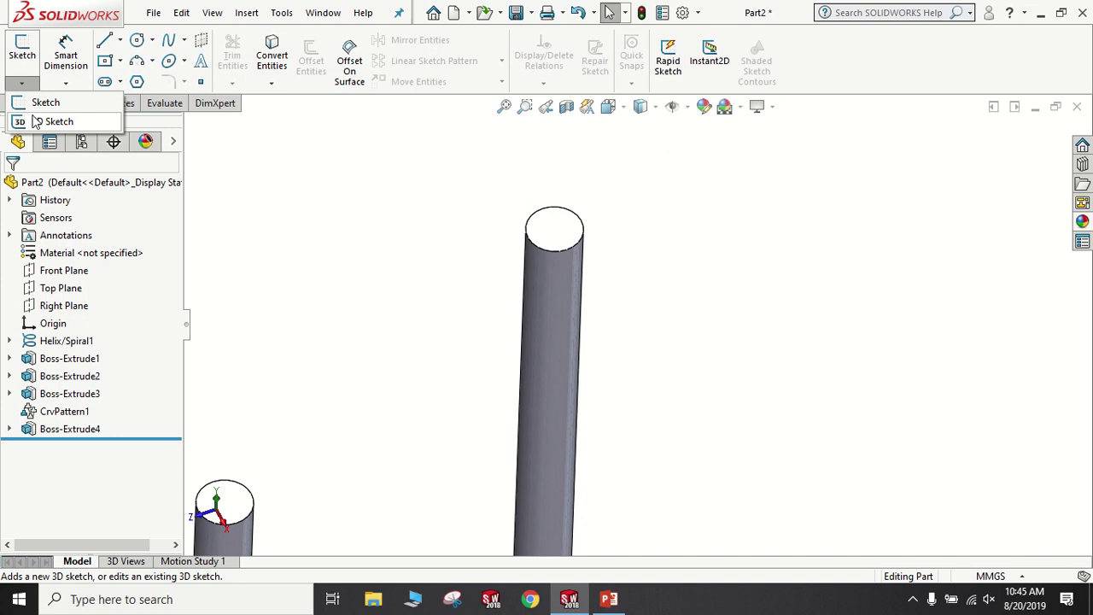
pyautogui.click(37, 123)
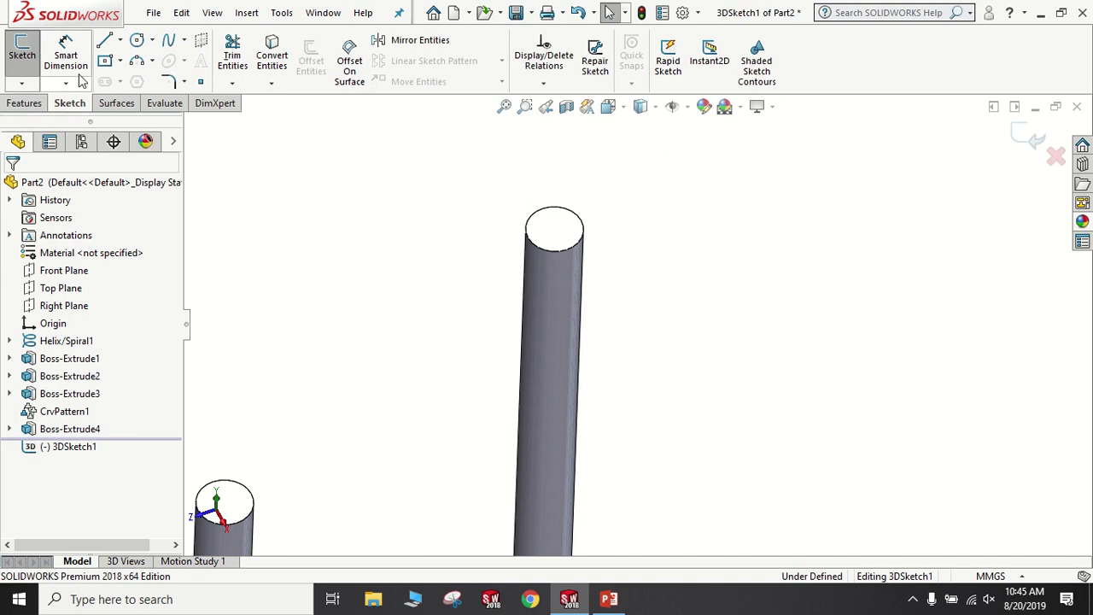
pyautogui.click(169, 43)
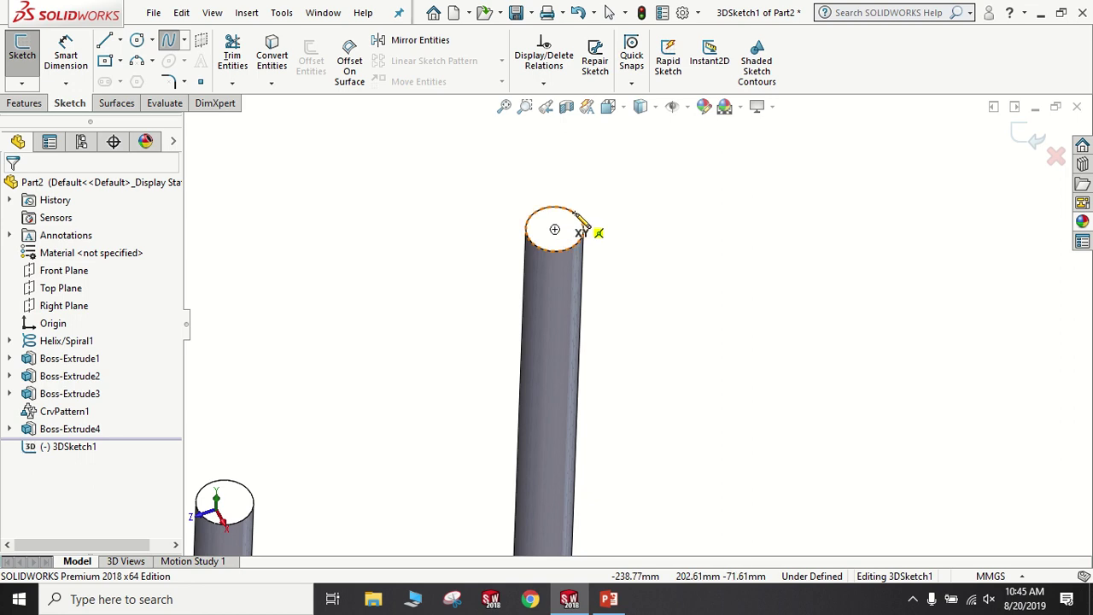
pyautogui.click(565, 221)
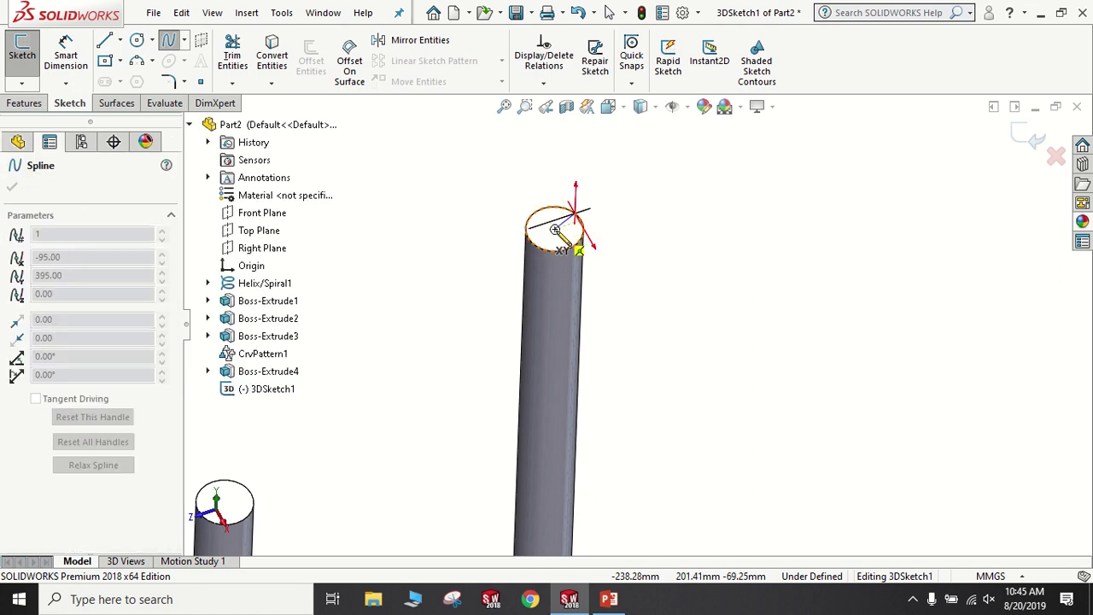
pyautogui.keyDown('shift'); pyautogui.moveTo(394, 398); pyautogui.dragTo(390, 419, button='middle'); pyautogui.keyUp('shift')
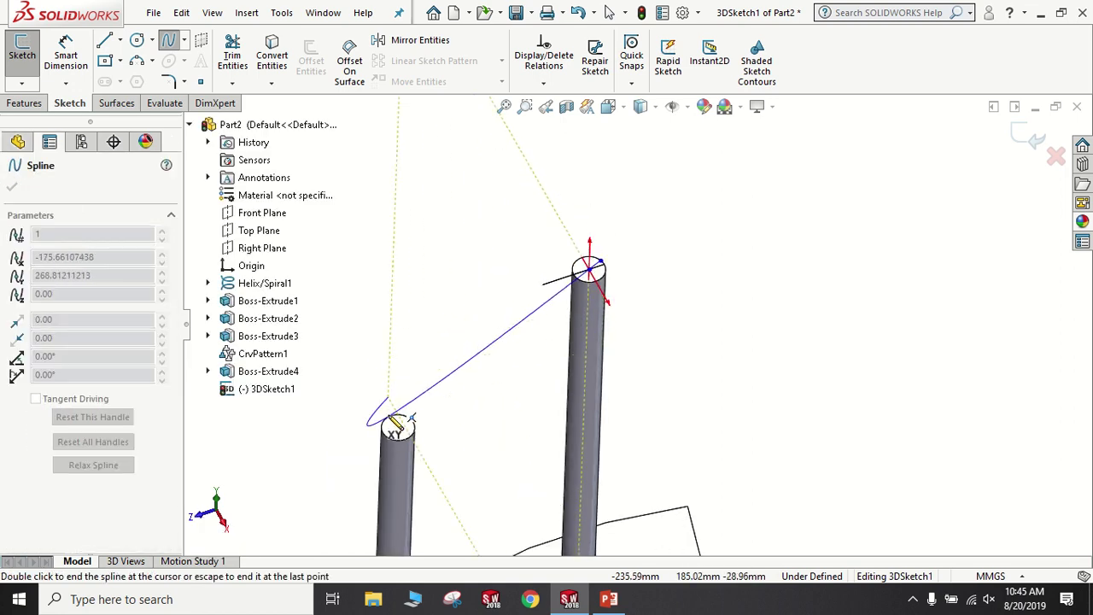
pyautogui.click(398, 427)
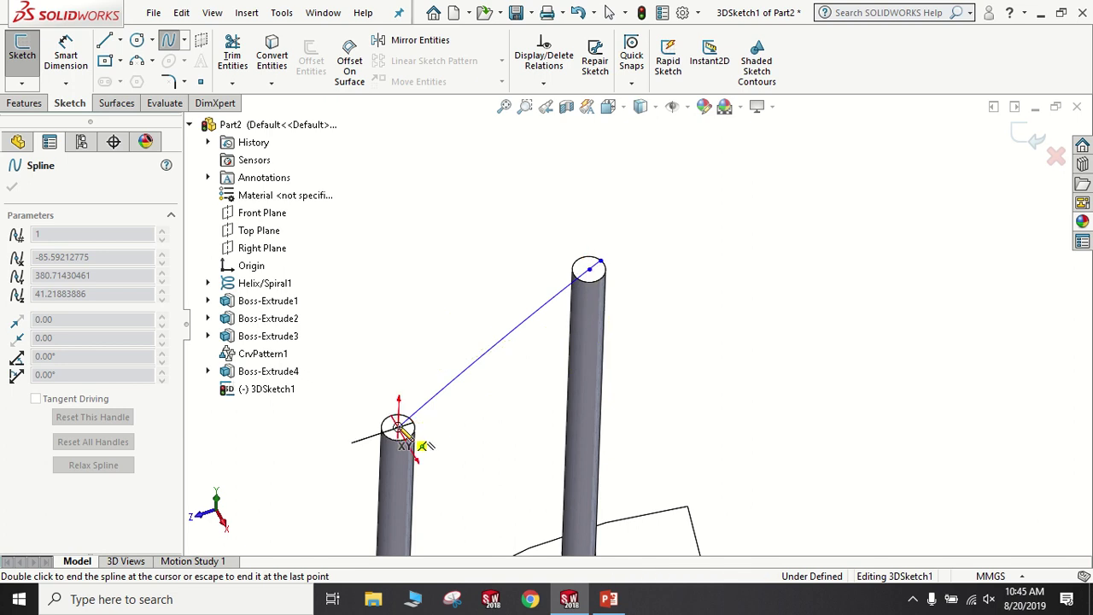
pyautogui.scroll(2, 410, 432)
pyautogui.scroll(2, 478, 448)
pyautogui.scroll(-2, 536, 437)
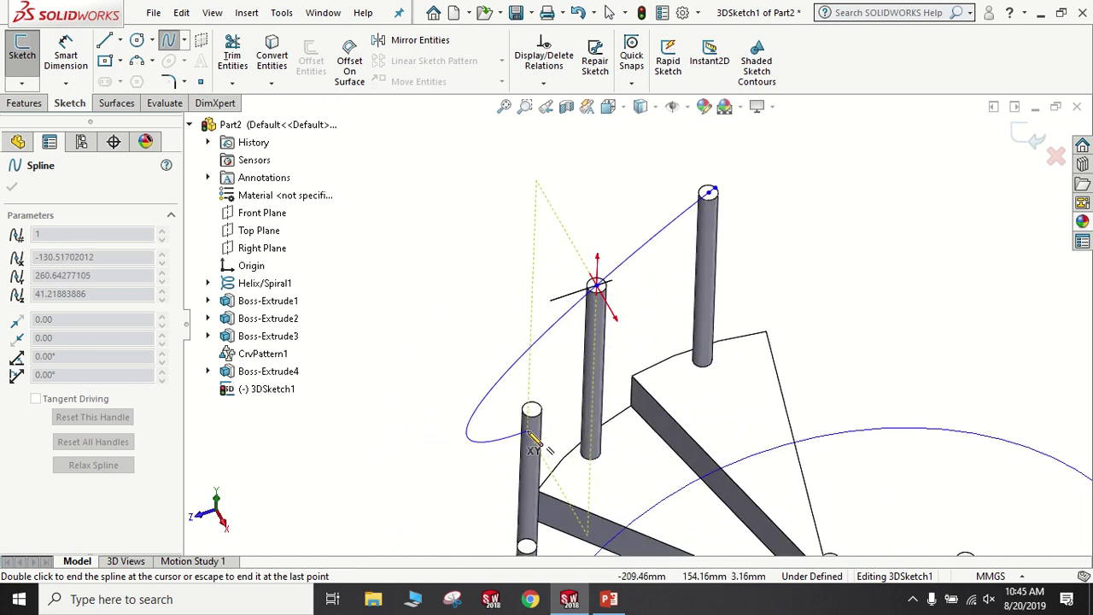
pyautogui.scroll(-2, 547, 448)
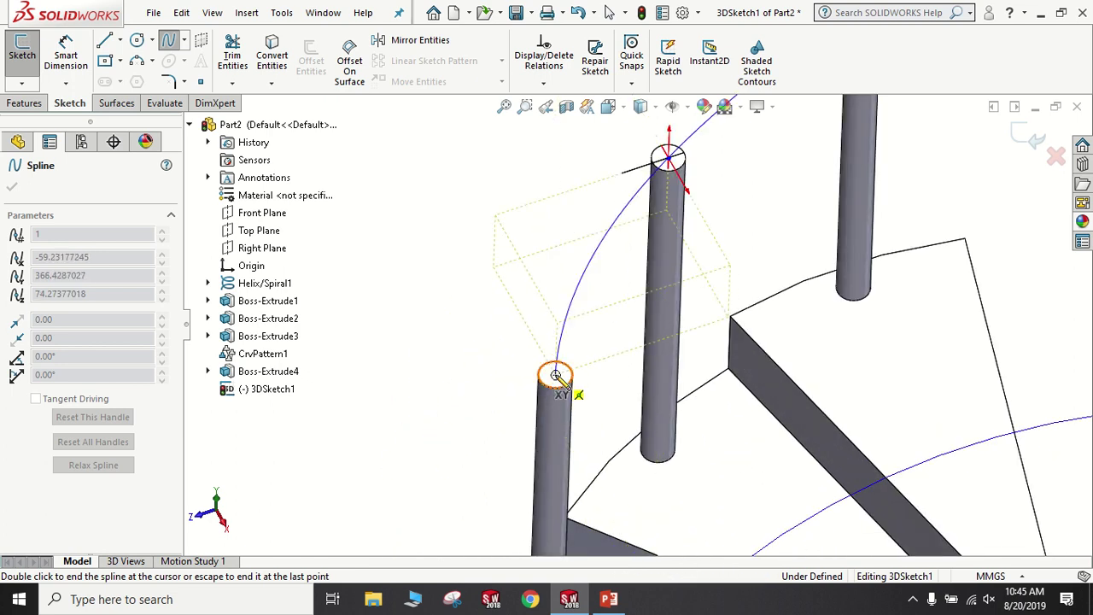
pyautogui.click(556, 376)
# - Continue the handrail spline through the next five baluster tops
pyautogui.scroll(3, 567, 444)
pyautogui.scroll(-1, 632, 427)
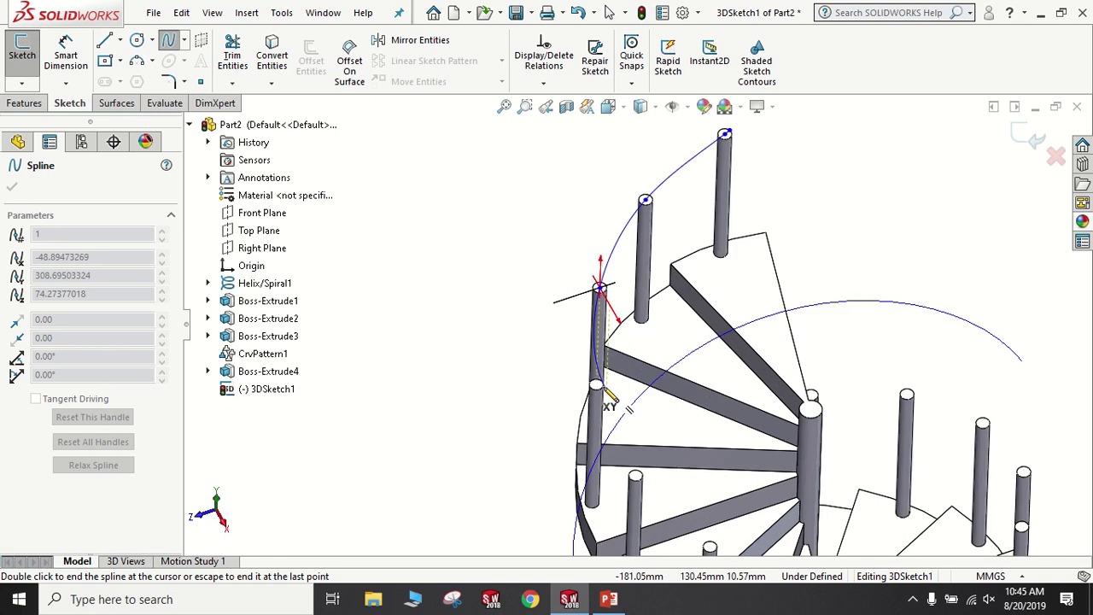
pyautogui.scroll(-2, 598, 385)
pyautogui.scroll(-2, 603, 359)
pyautogui.scroll(-2, 612, 343)
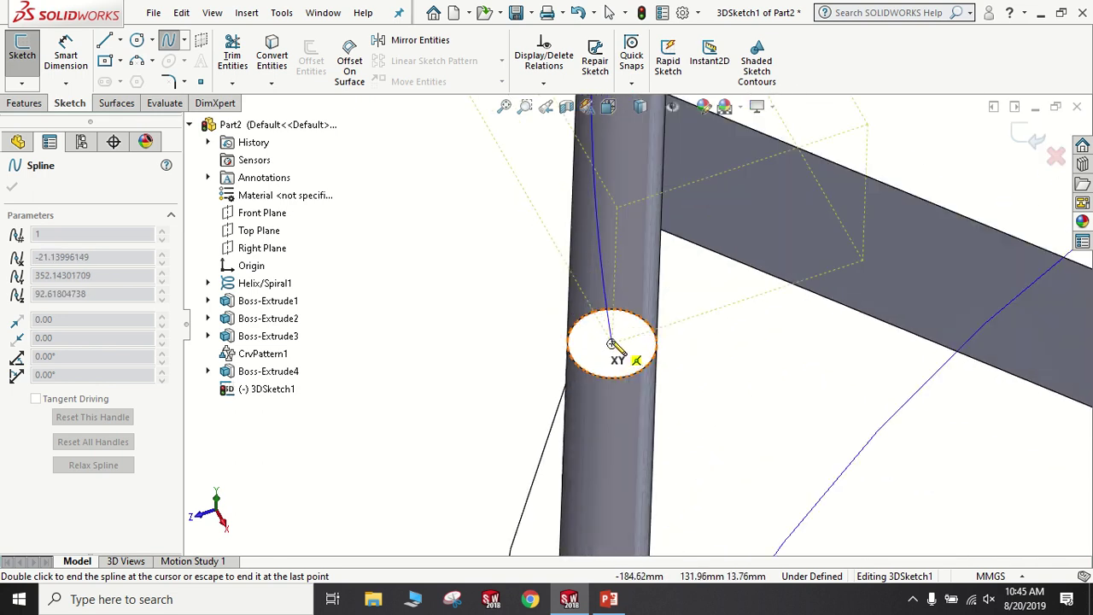
pyautogui.click(611, 344)
pyautogui.scroll(2, 647, 386)
pyautogui.scroll(2, 647, 384)
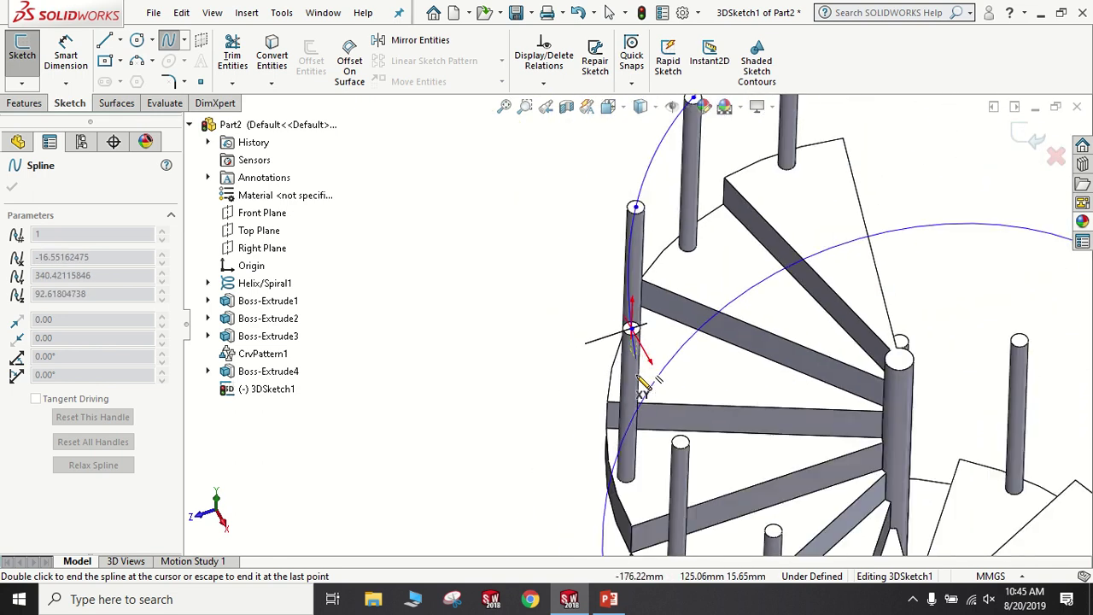
pyautogui.scroll(1, 666, 410)
pyautogui.scroll(-1, 665, 410)
pyautogui.scroll(-2, 715, 415)
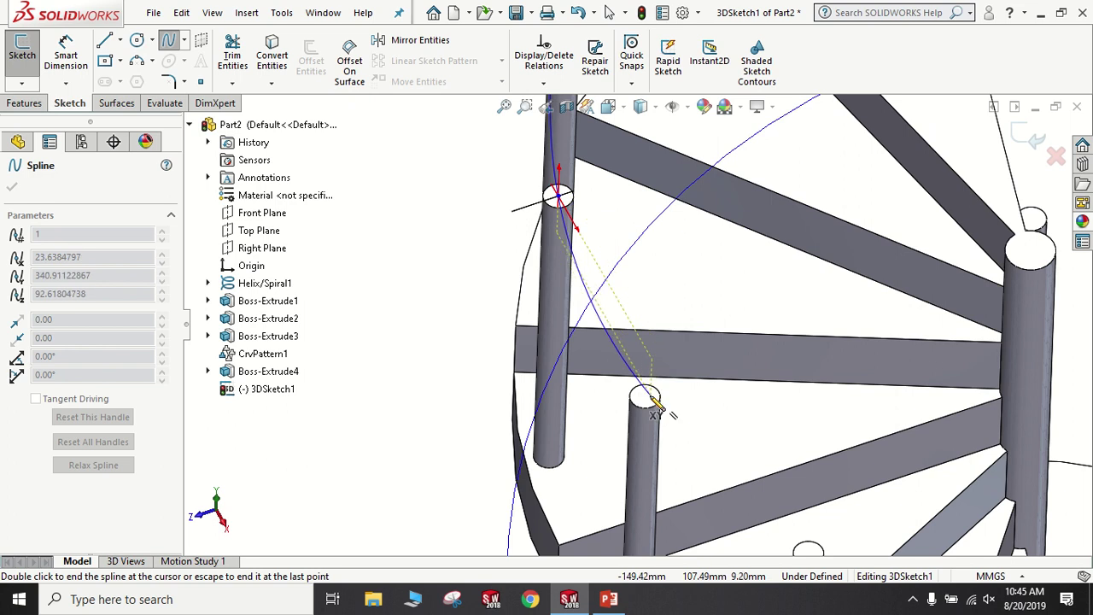
pyautogui.click(647, 397)
pyautogui.scroll(2, 649, 401)
pyautogui.scroll(1, 675, 410)
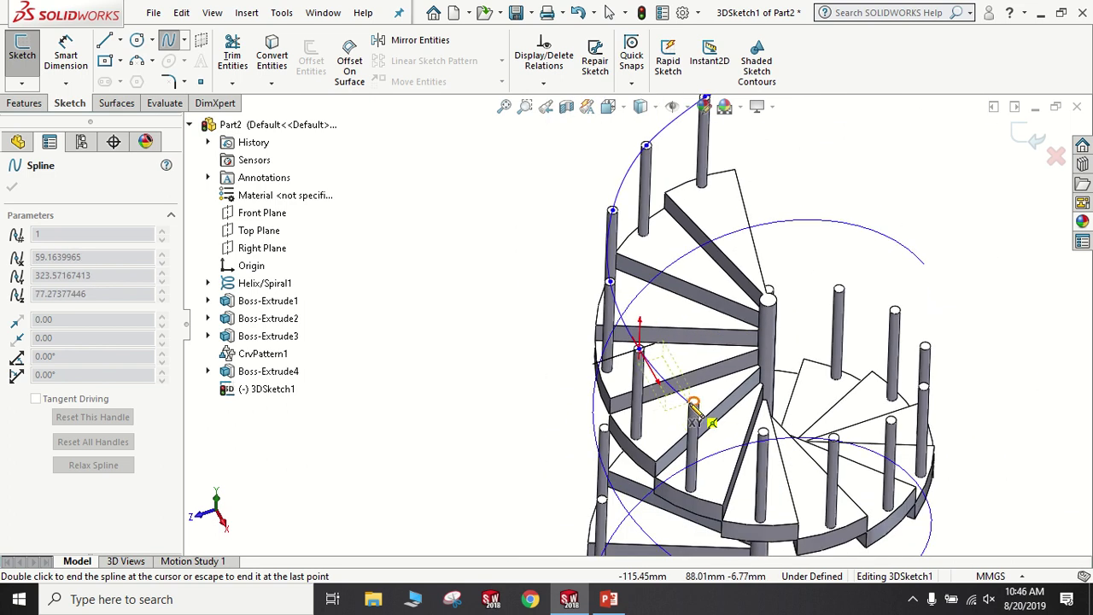
pyautogui.scroll(-1, 696, 405)
pyautogui.click(692, 393)
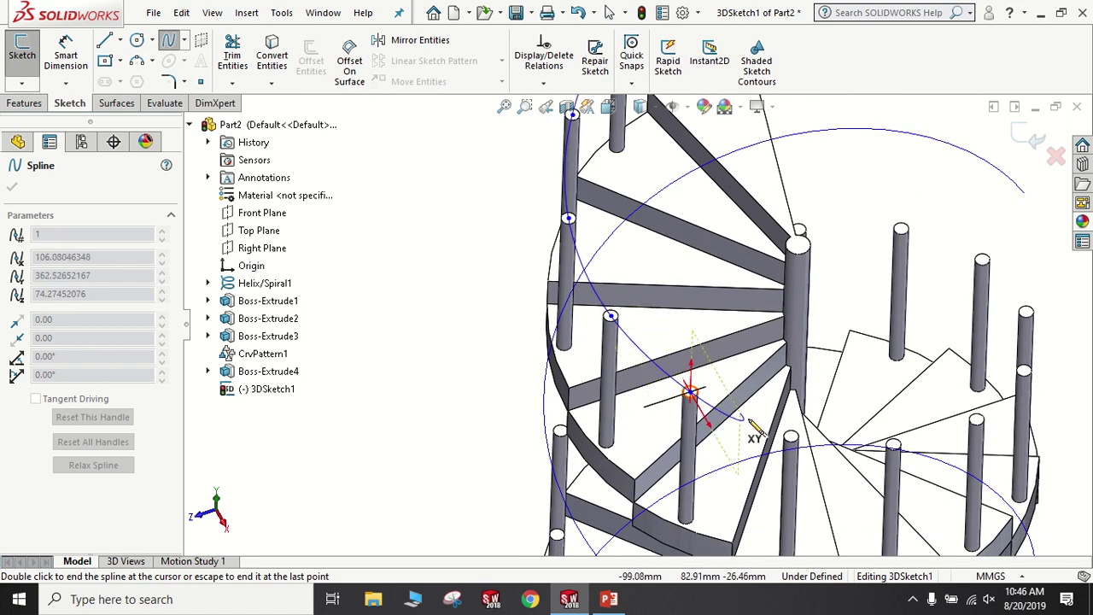
pyautogui.click(791, 438)
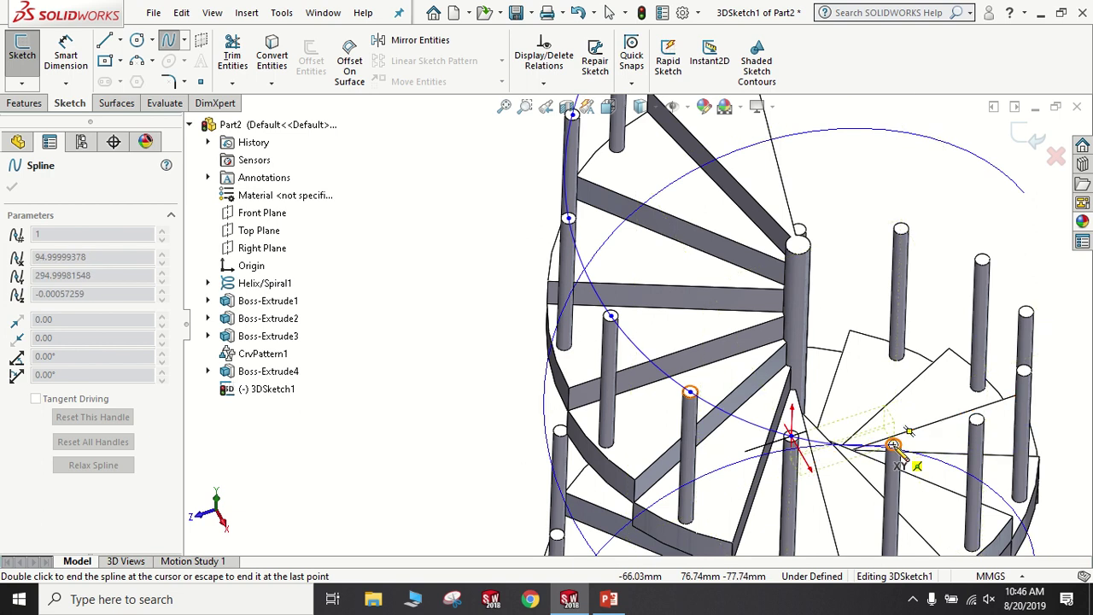
pyautogui.click(894, 445)
# - Extend the spline over six more baluster tops, orbiting around the staircase
pyautogui.scroll(3, 950, 452)
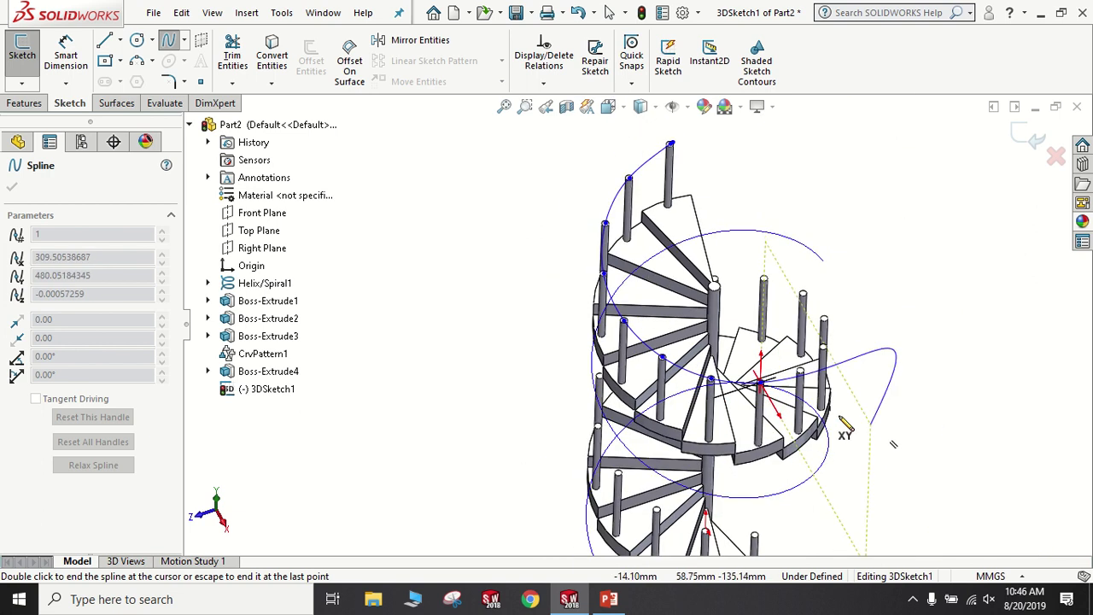
pyautogui.scroll(-2, 789, 383)
pyautogui.scroll(-2, 652, 383)
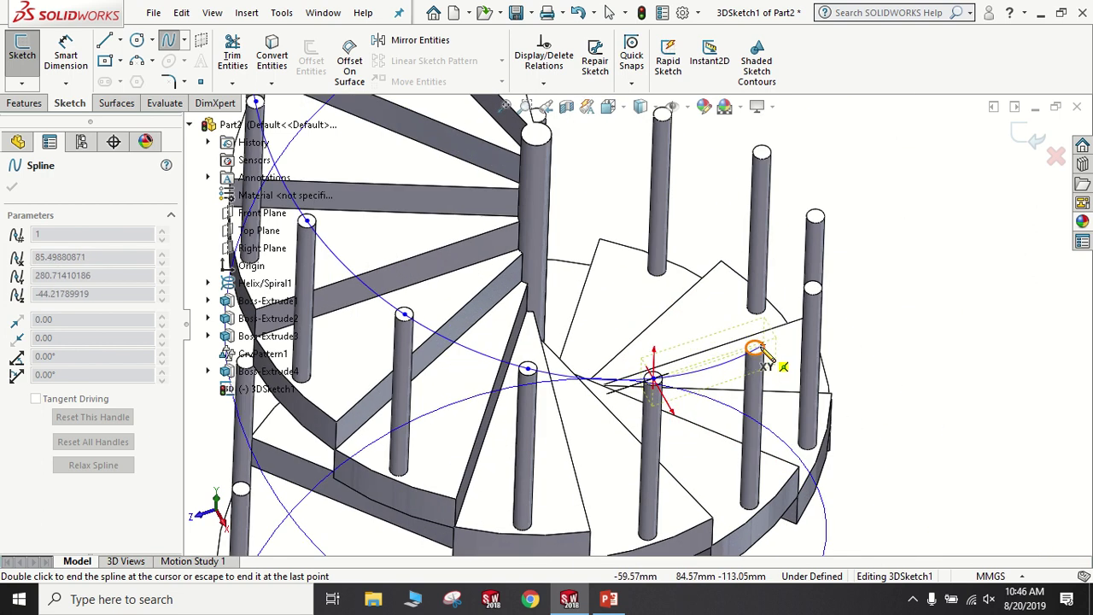
pyautogui.click(755, 349)
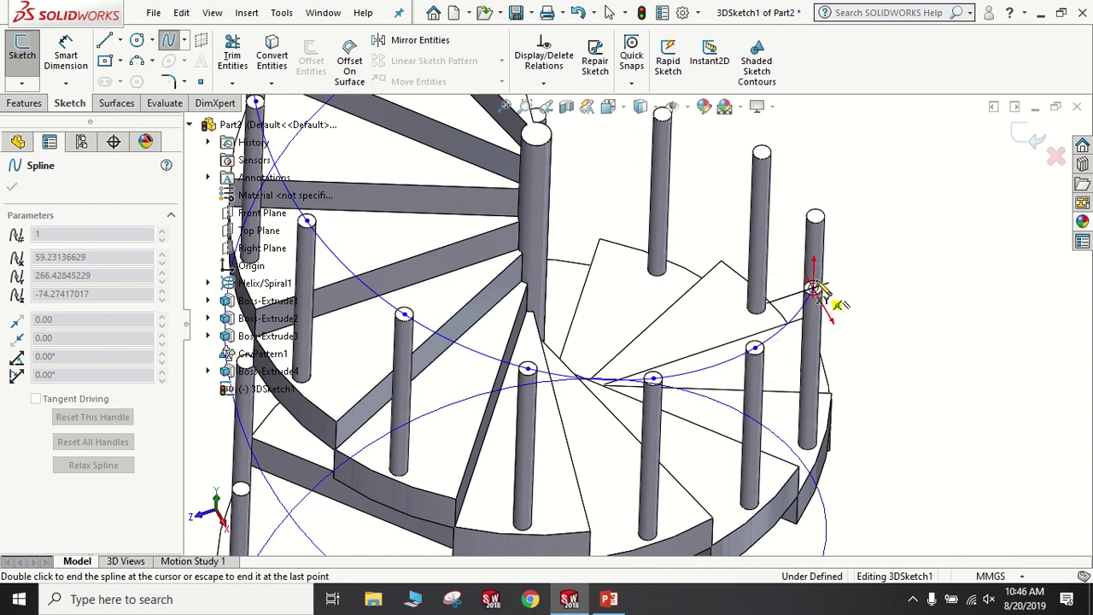
pyautogui.click(817, 217)
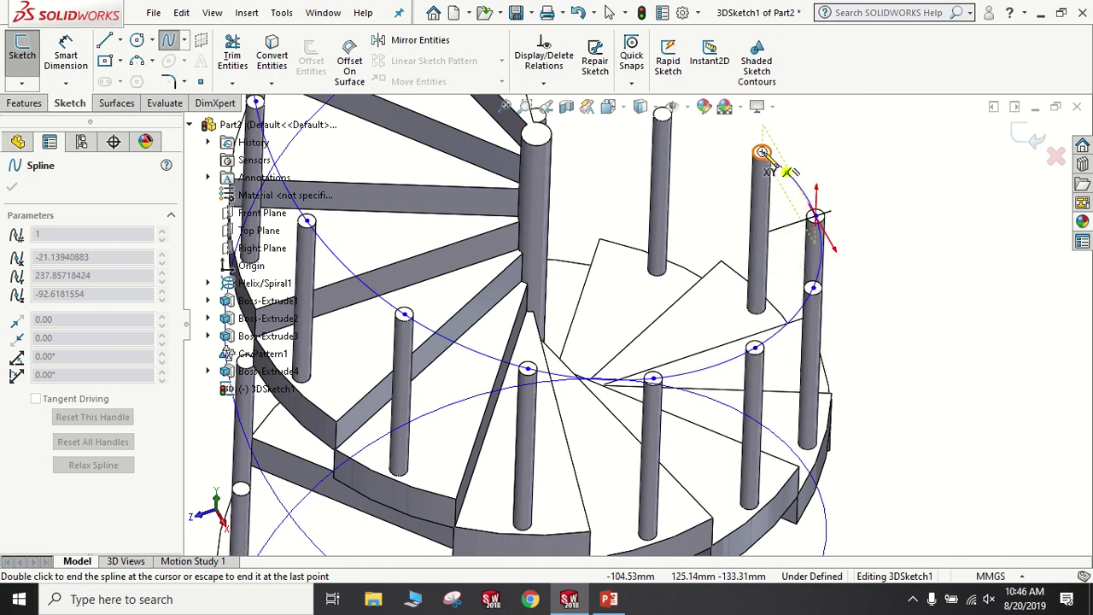
pyautogui.scroll(2, 787, 171)
pyautogui.scroll(-2, 658, 192)
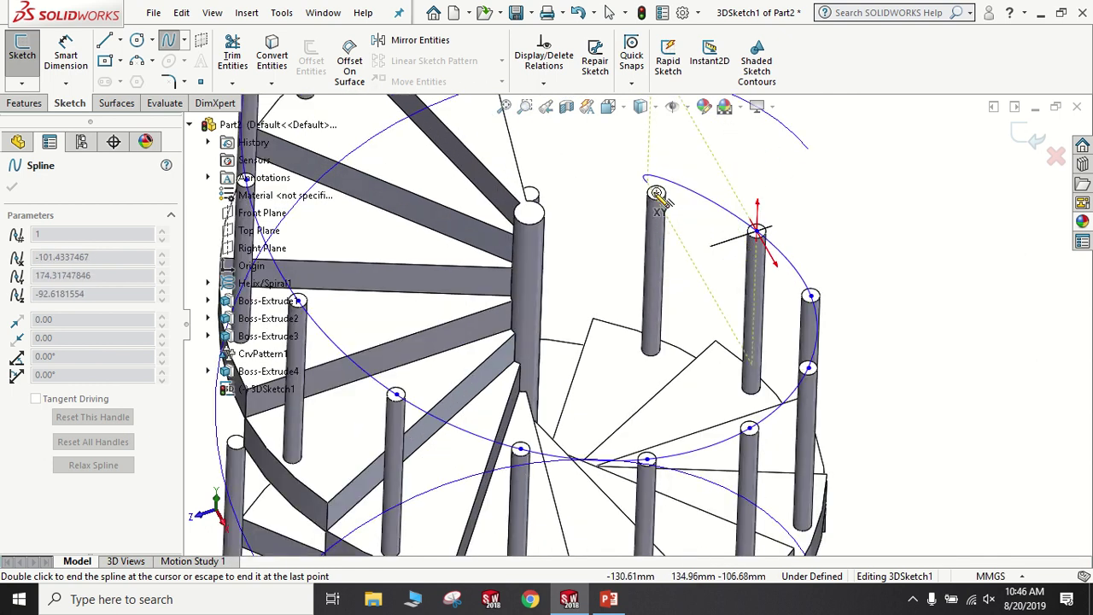
pyautogui.scroll(-1, 672, 212)
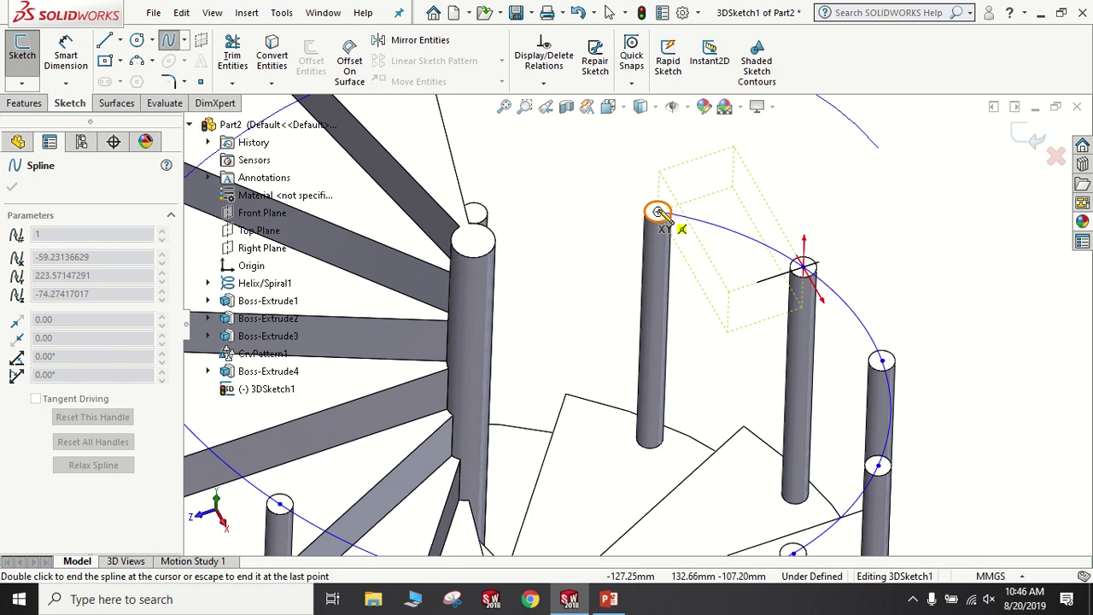
pyautogui.click(659, 213)
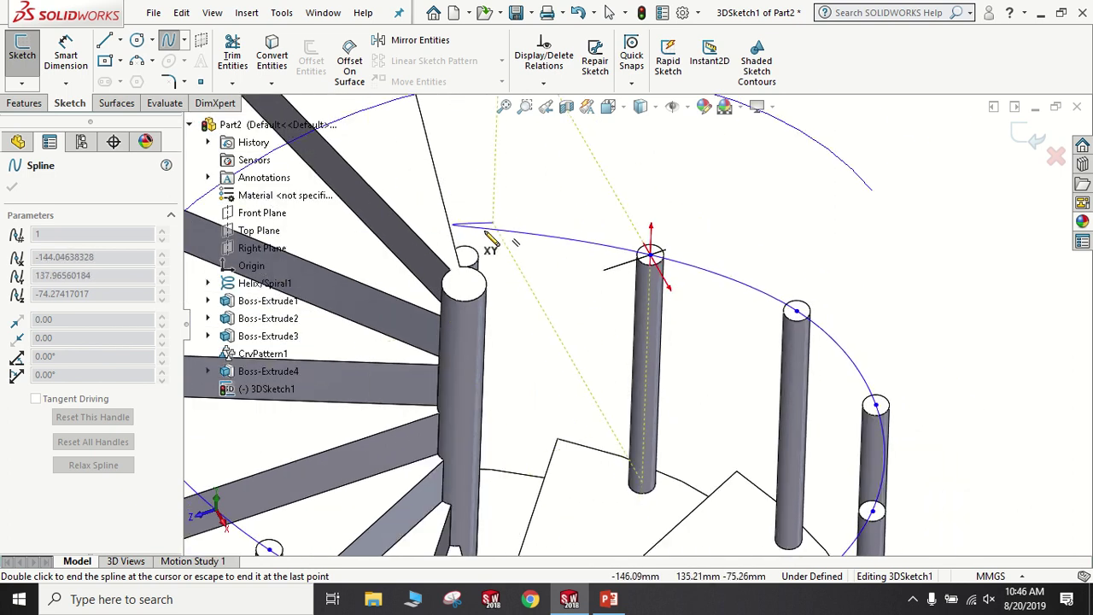
pyautogui.click(466, 258)
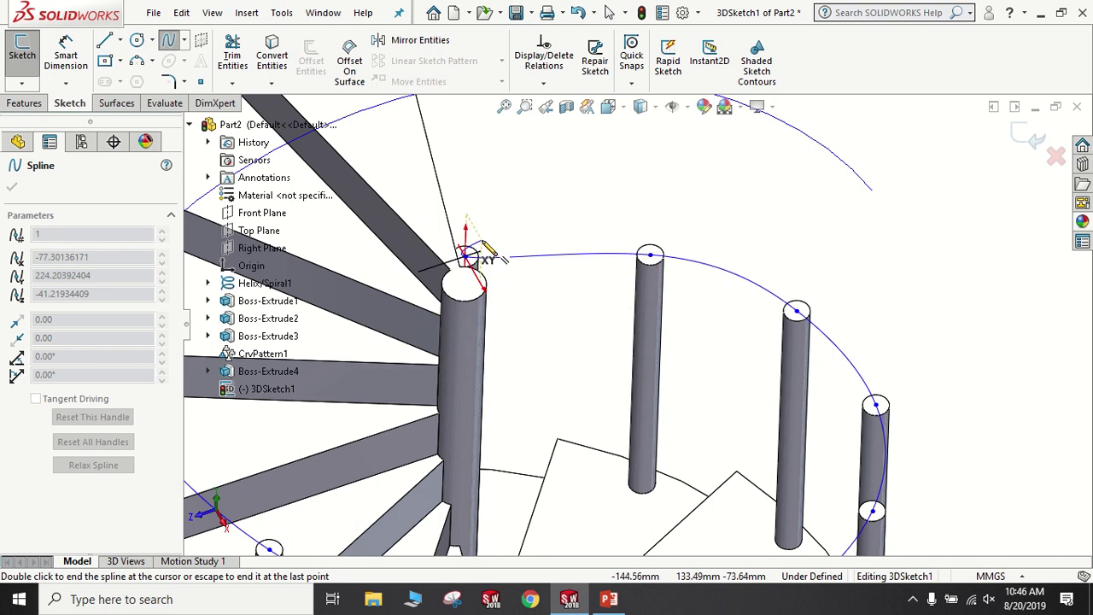
pyautogui.moveTo(466, 258)
pyautogui.mouseDown(button='middle')
pyautogui.moveTo(512, 354)
pyautogui.moveTo(339, 350)
pyautogui.moveTo(363, 340)
pyautogui.mouseUp(button='middle')
pyautogui.scroll(3, 363, 340)
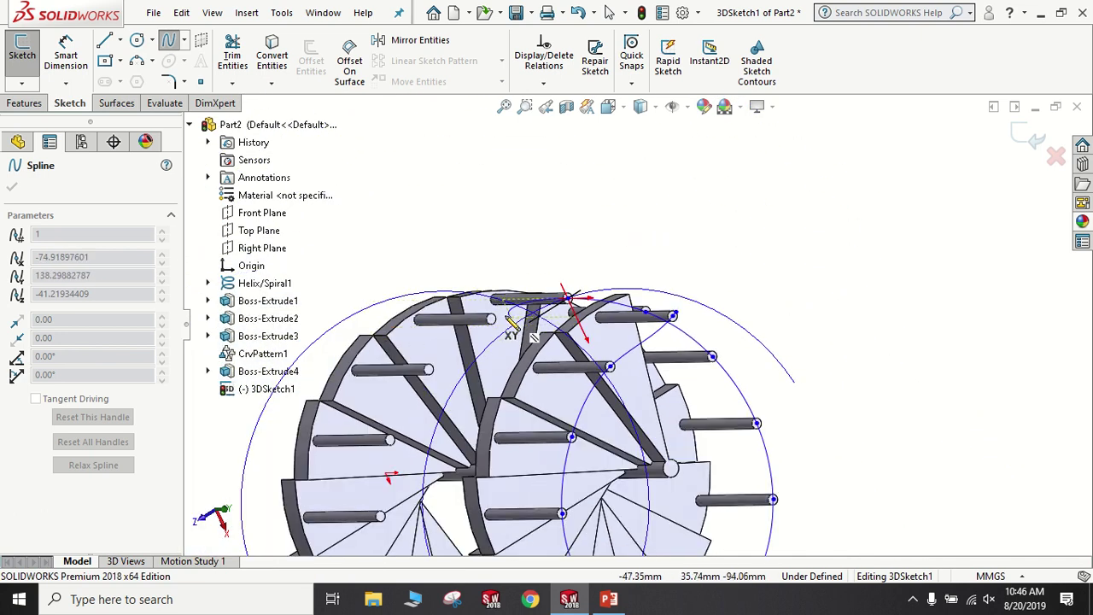
pyautogui.scroll(-3, 504, 329)
pyautogui.scroll(-2, 529, 325)
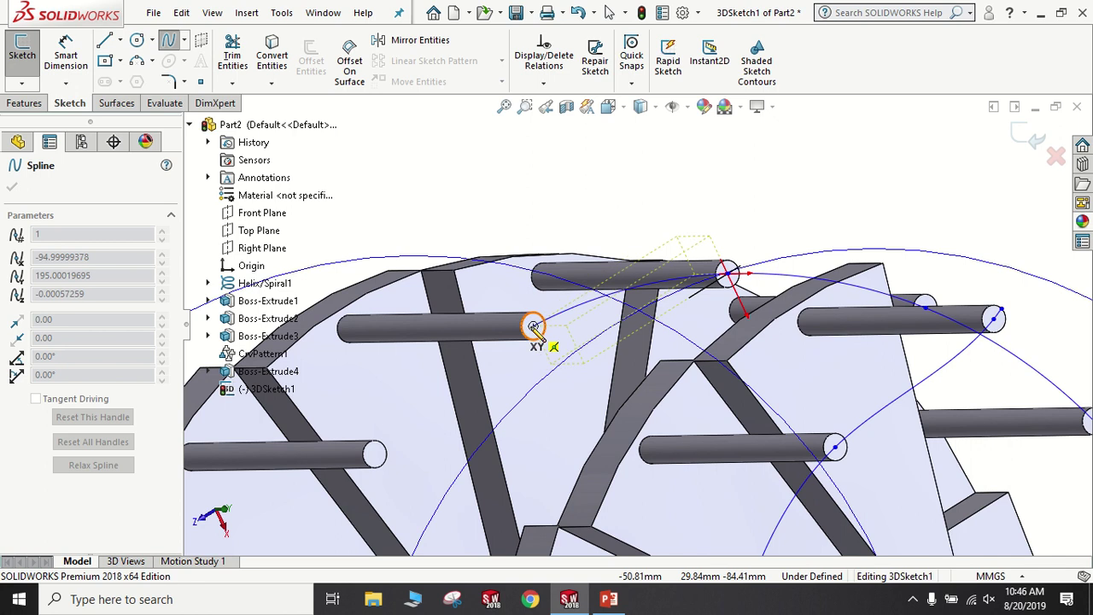
pyautogui.click(532, 325)
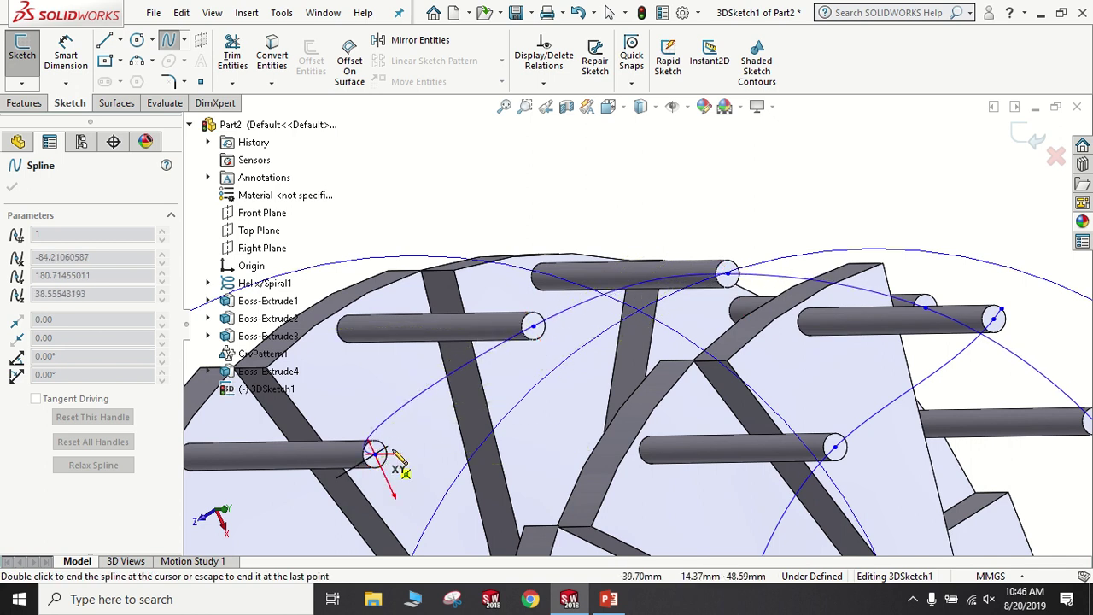
pyautogui.scroll(2, 417, 444)
pyautogui.scroll(2, 436, 427)
pyautogui.scroll(-2, 586, 403)
pyautogui.scroll(-1, 586, 391)
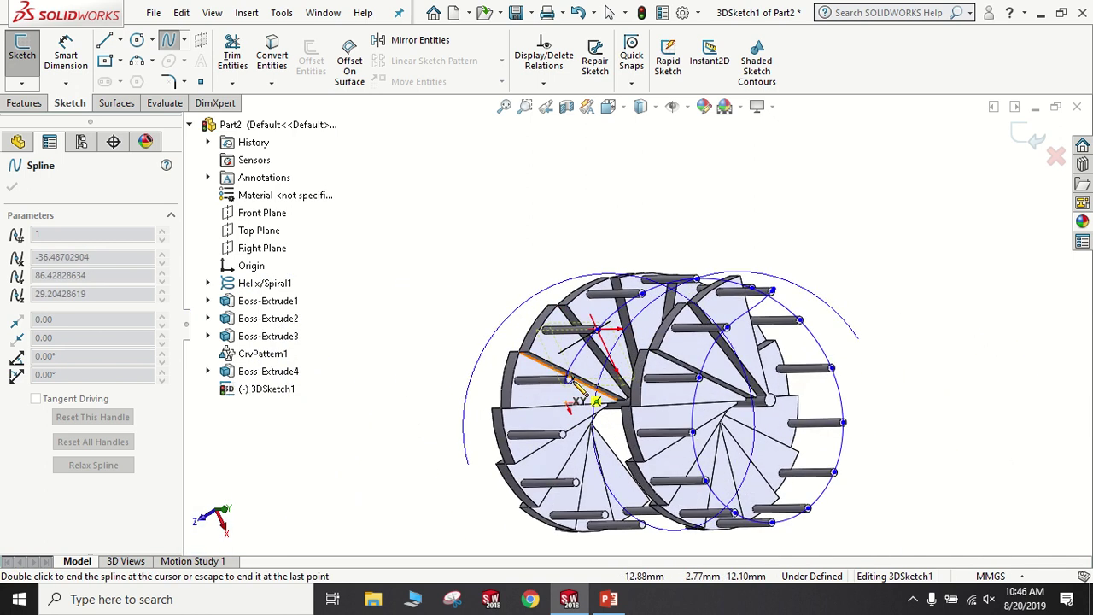
pyautogui.scroll(-3, 588, 375)
pyautogui.scroll(-2, 588, 365)
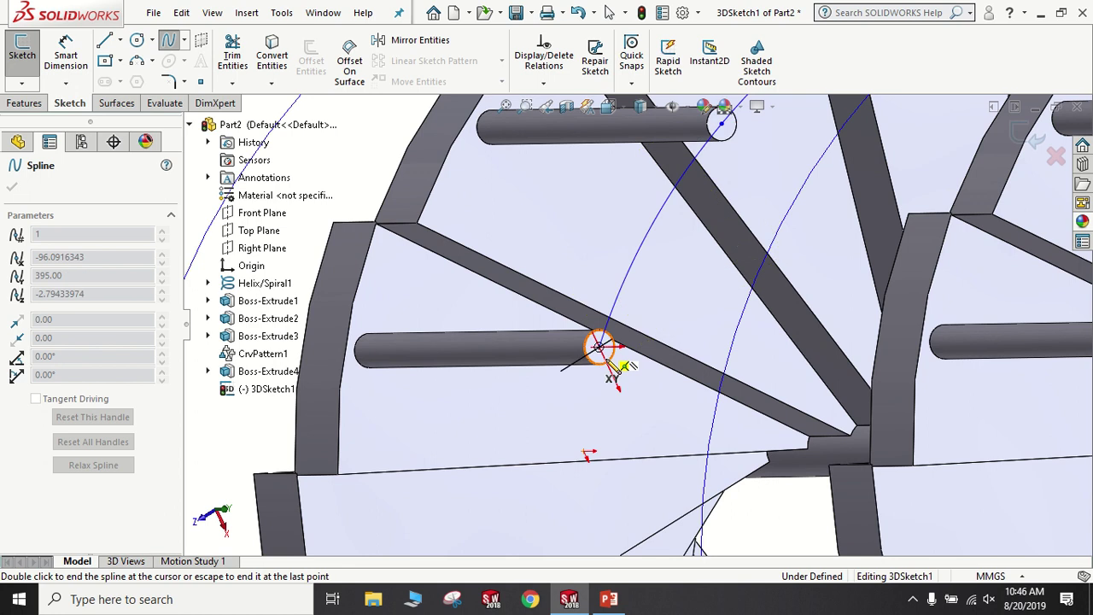
pyautogui.click(612, 362)
# - Place the last spline points down to the lowest baluster and bring up the spline's finishing menu
pyautogui.scroll(3, 612, 367)
pyautogui.scroll(1, 612, 422)
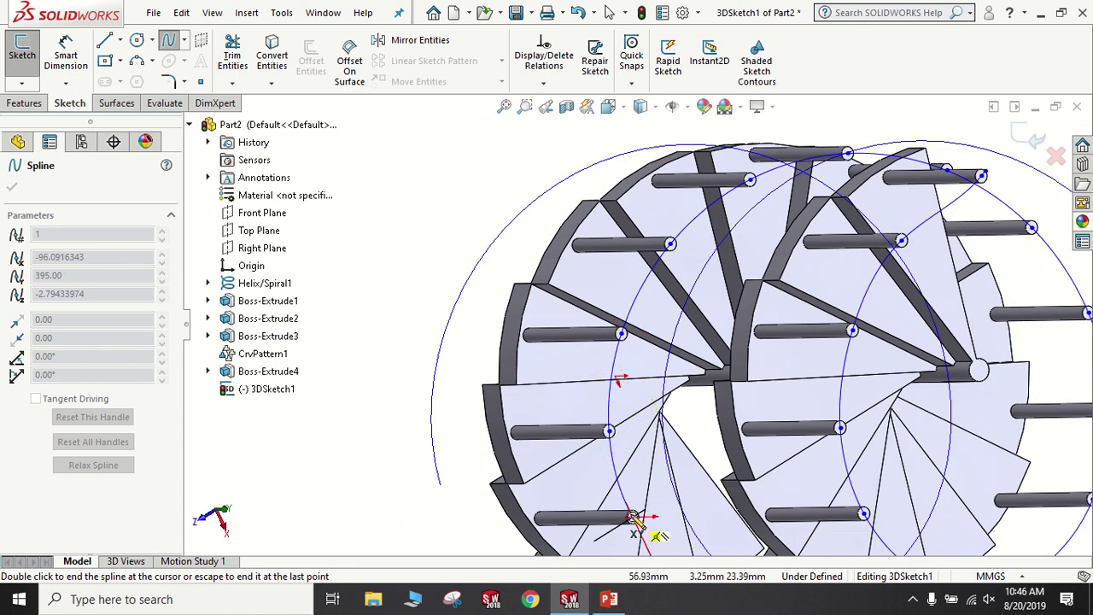
pyautogui.scroll(4, 633, 519)
pyautogui.moveTo(644, 488)
pyautogui.mouseDown(button='middle')
pyautogui.moveTo(637, 351)
pyautogui.moveTo(622, 359)
pyautogui.mouseUp(button='middle')
pyautogui.scroll(-2, 653, 376)
pyautogui.scroll(-3, 664, 366)
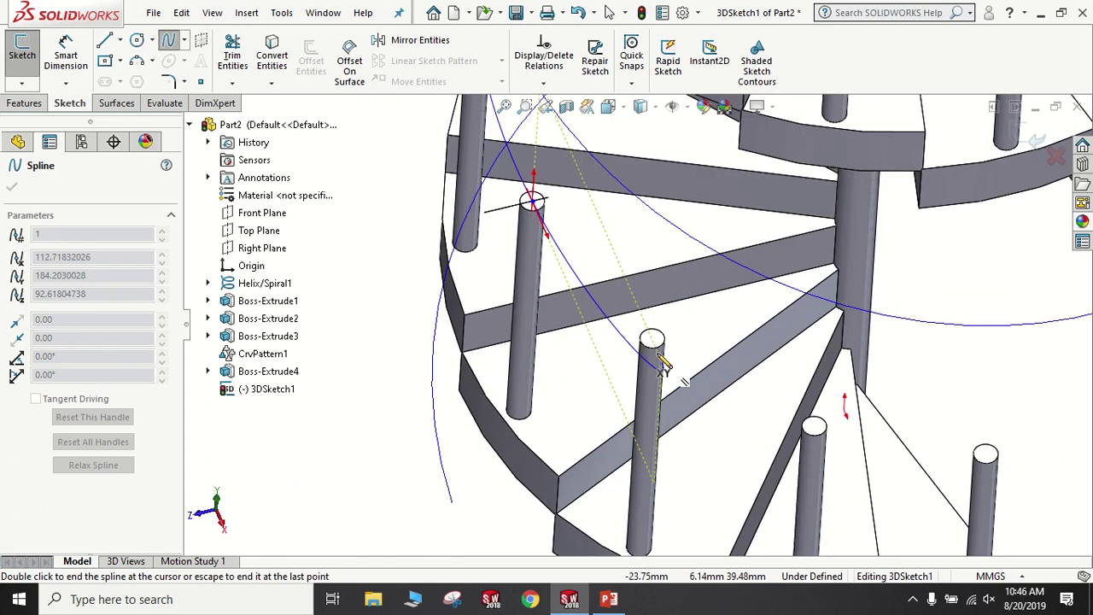
pyautogui.click(653, 339)
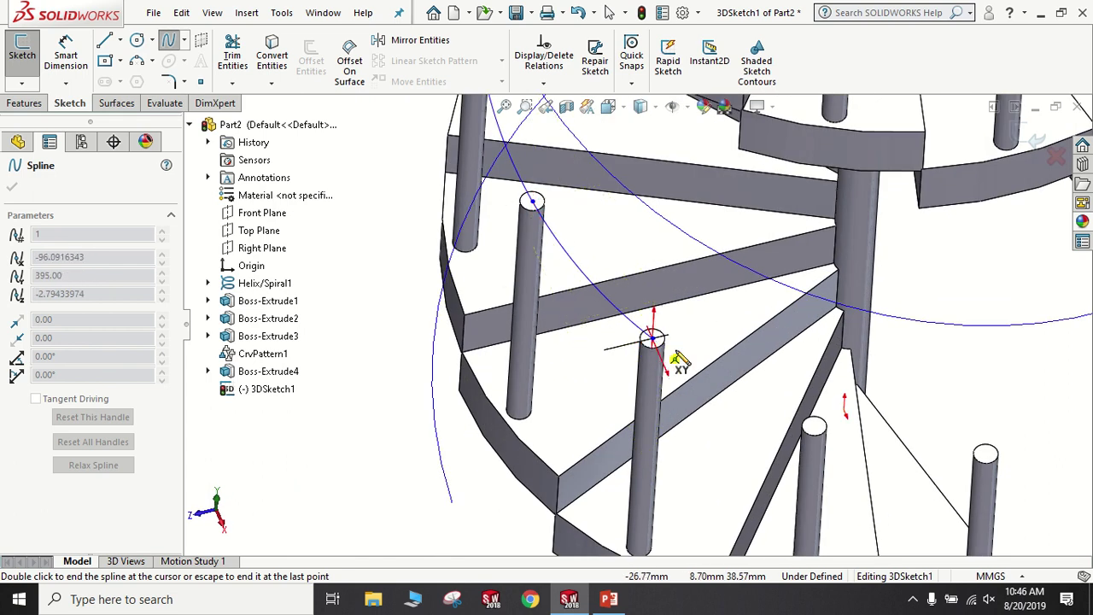
pyautogui.click(814, 427)
pyautogui.moveTo(813, 430); pyautogui.dragTo(838, 439, button='middle')
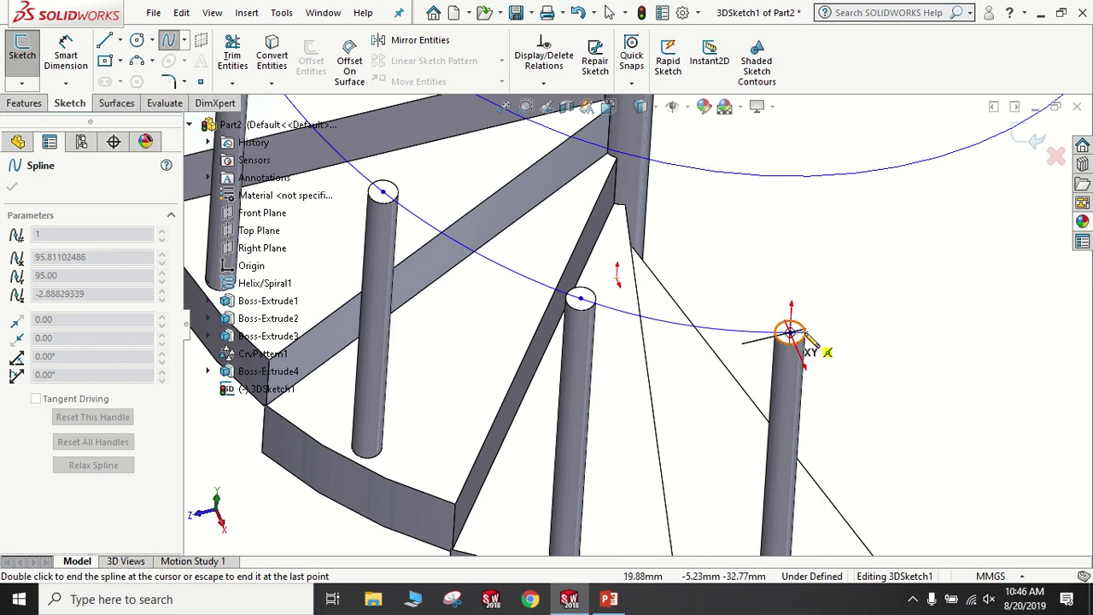
pyautogui.scroll(-2, 792, 333)
pyautogui.scroll(-2, 761, 330)
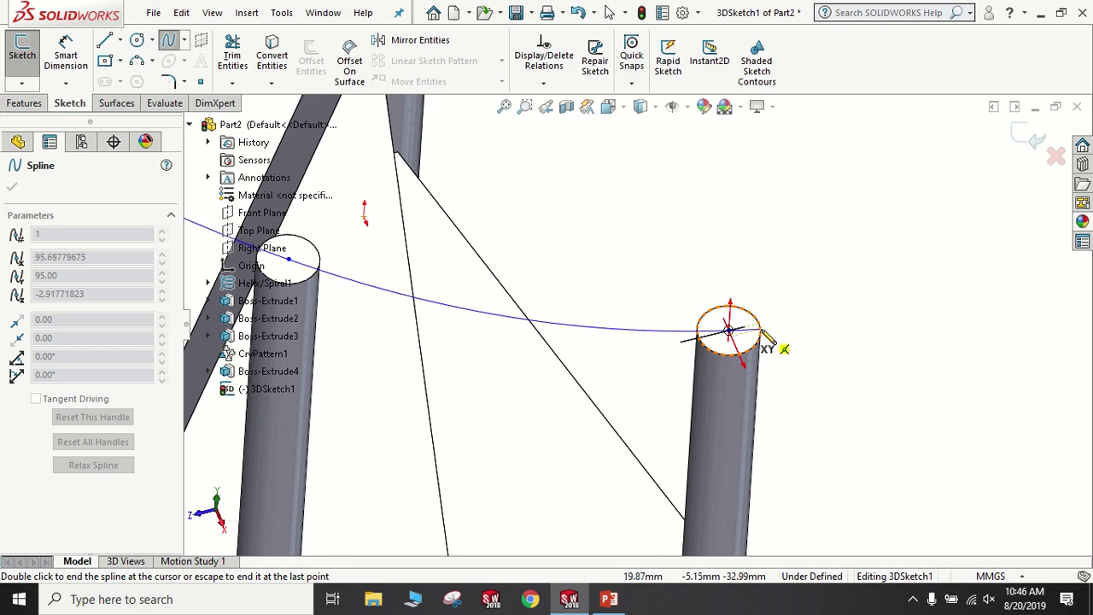
pyautogui.rightClick(765, 335)
# - End the handrail spline and tilt the staircase to inspect it
pyautogui.click(795, 339)
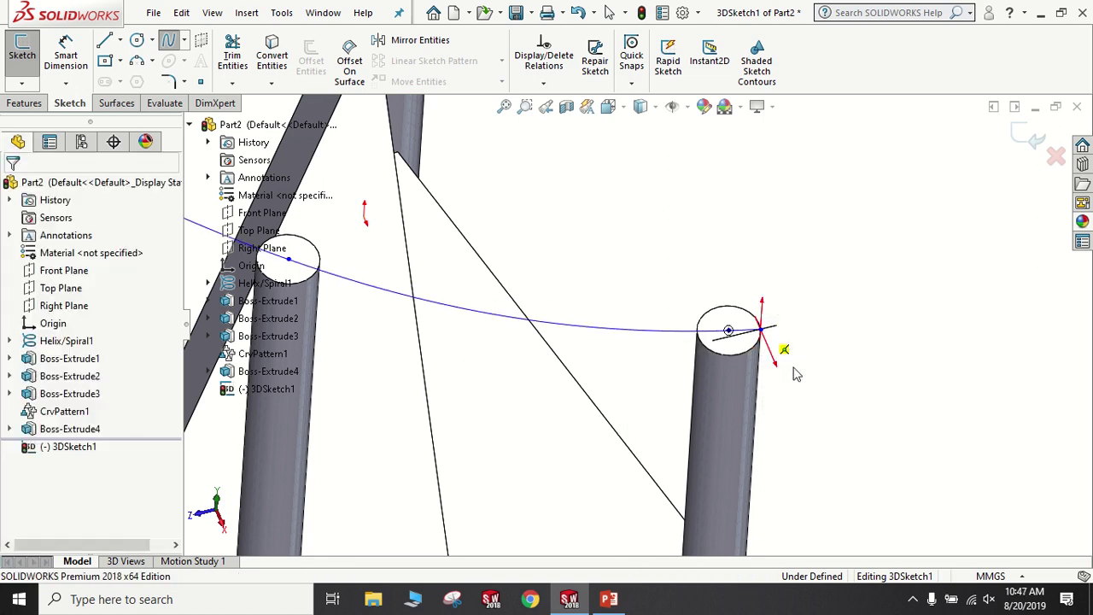
pyautogui.scroll(2, 800, 402)
pyautogui.scroll(3, 800, 401)
pyautogui.scroll(3, 778, 391)
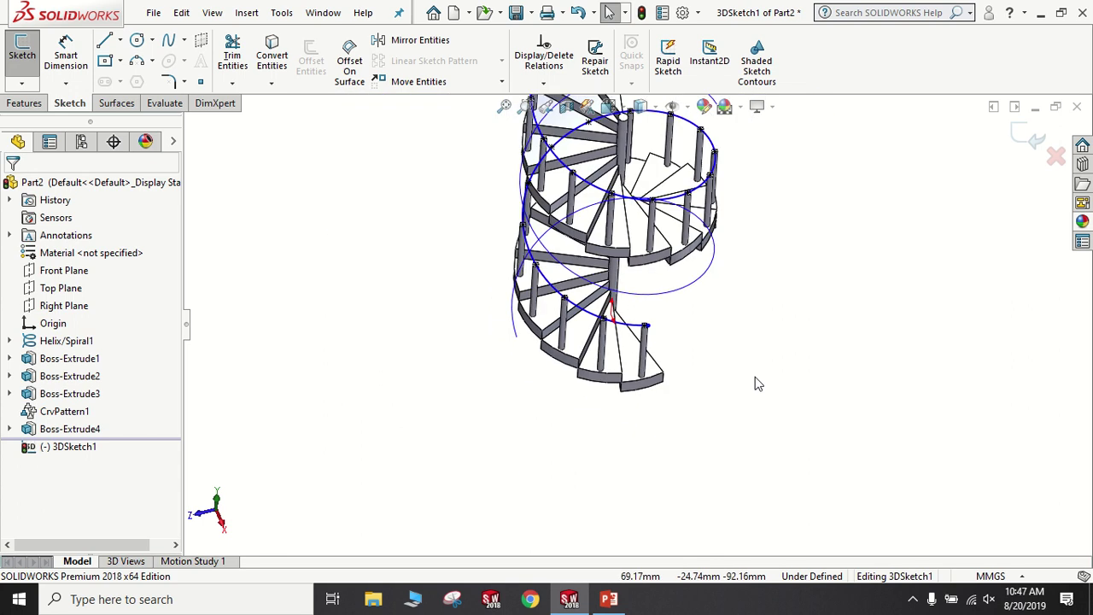
pyautogui.scroll(2, 725, 380)
pyautogui.moveTo(653, 329); pyautogui.dragTo(552, 256, button='middle')
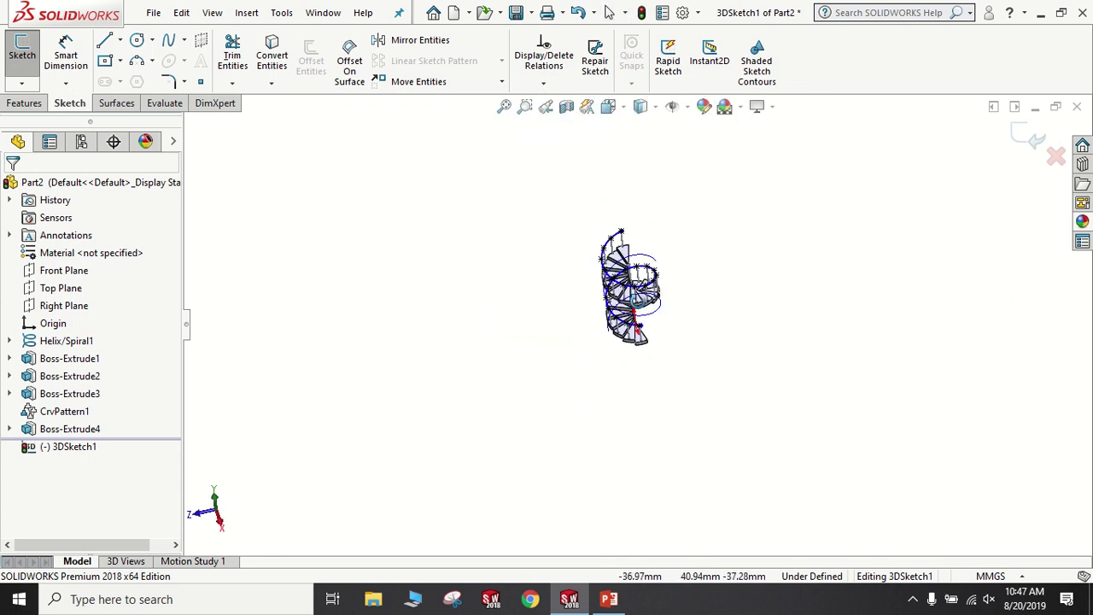
pyautogui.scroll(-2, 629, 318)
pyautogui.scroll(-3, 630, 326)
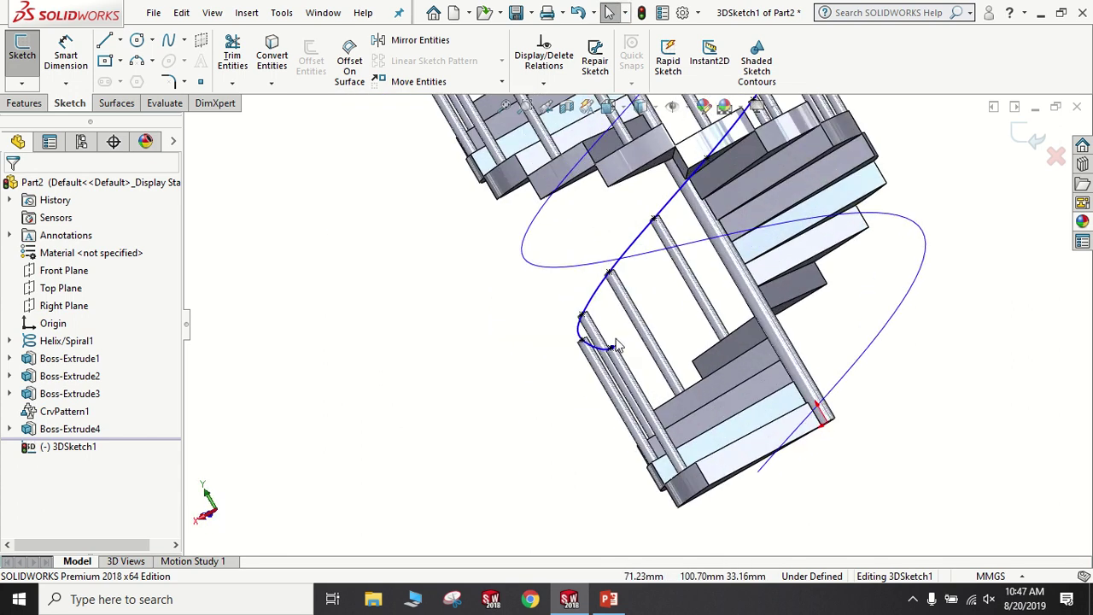
pyautogui.scroll(-3, 701, 371)
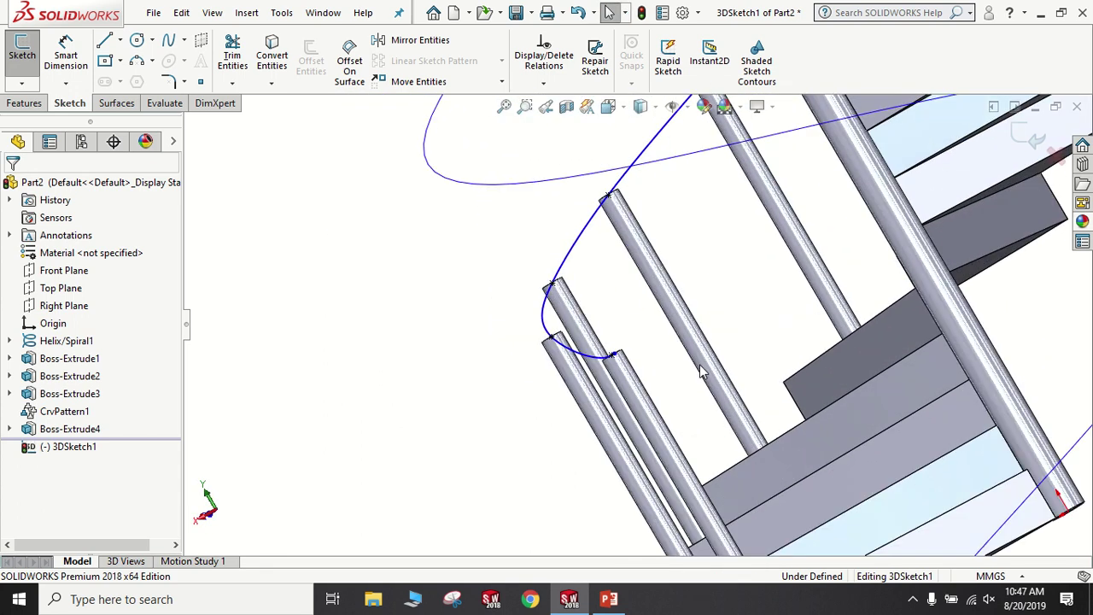
# - Exit 3DSketch1 and bring up the Reference Geometry list
pyautogui.click(26, 103)
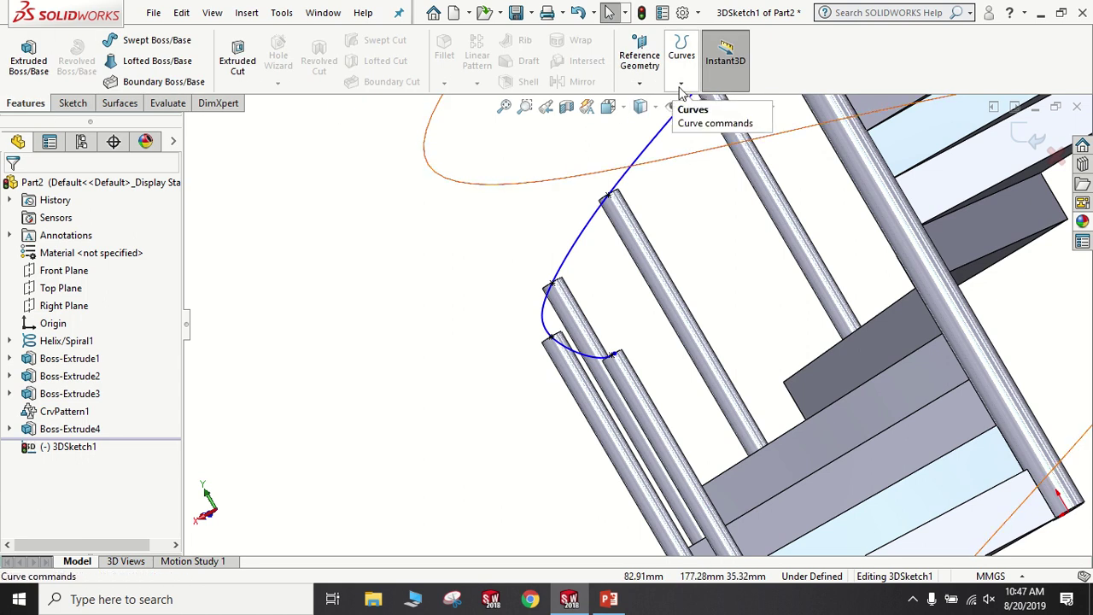
pyautogui.click(1016, 134)
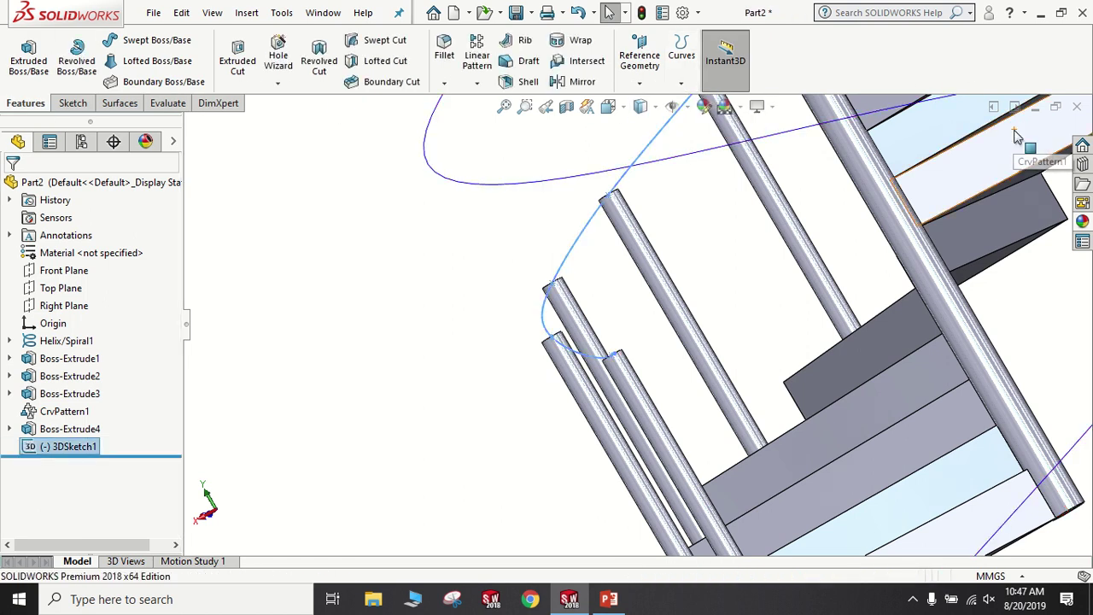
pyautogui.click(640, 59)
# - Create Plane1 through the spline's end point, perpendicular to handrail Spline1
pyautogui.click(654, 102)
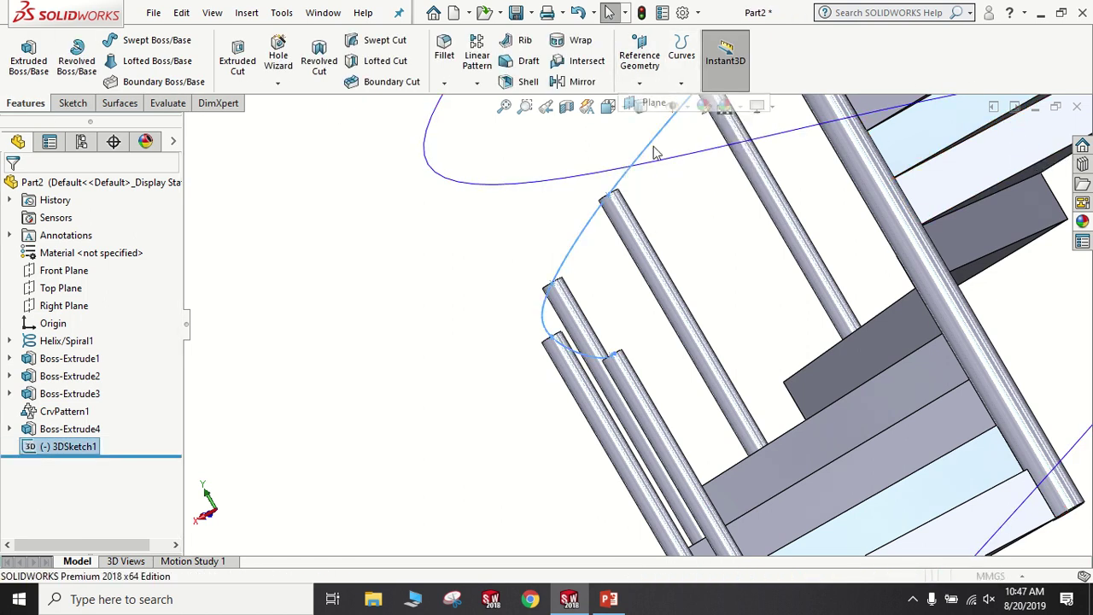
pyautogui.moveTo(586, 378); pyautogui.dragTo(624, 393, button='middle')
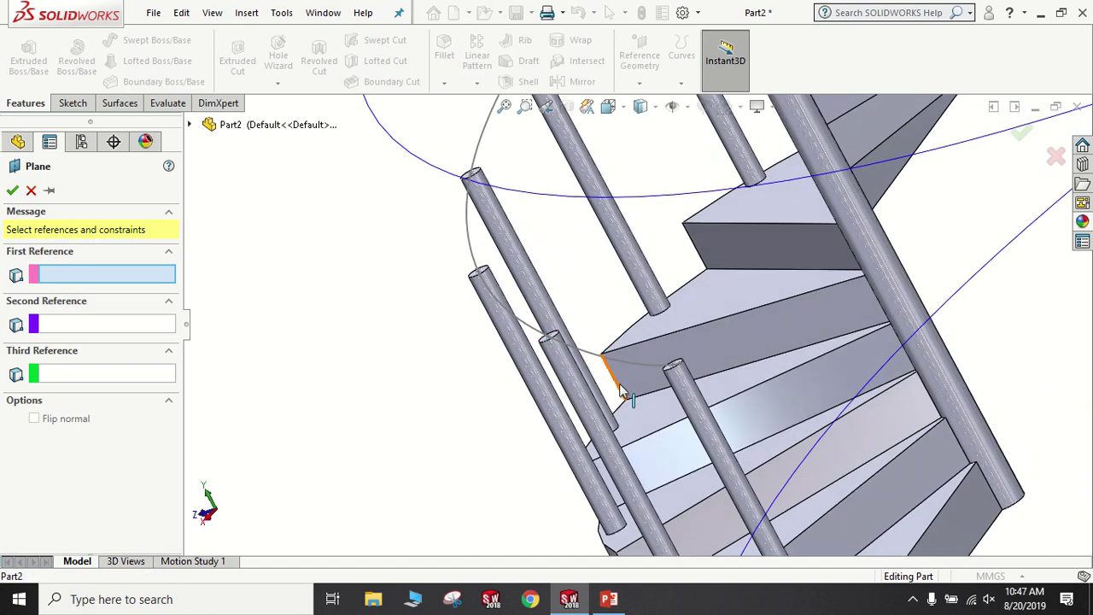
pyautogui.scroll(-2, 679, 365)
pyautogui.scroll(-3, 680, 364)
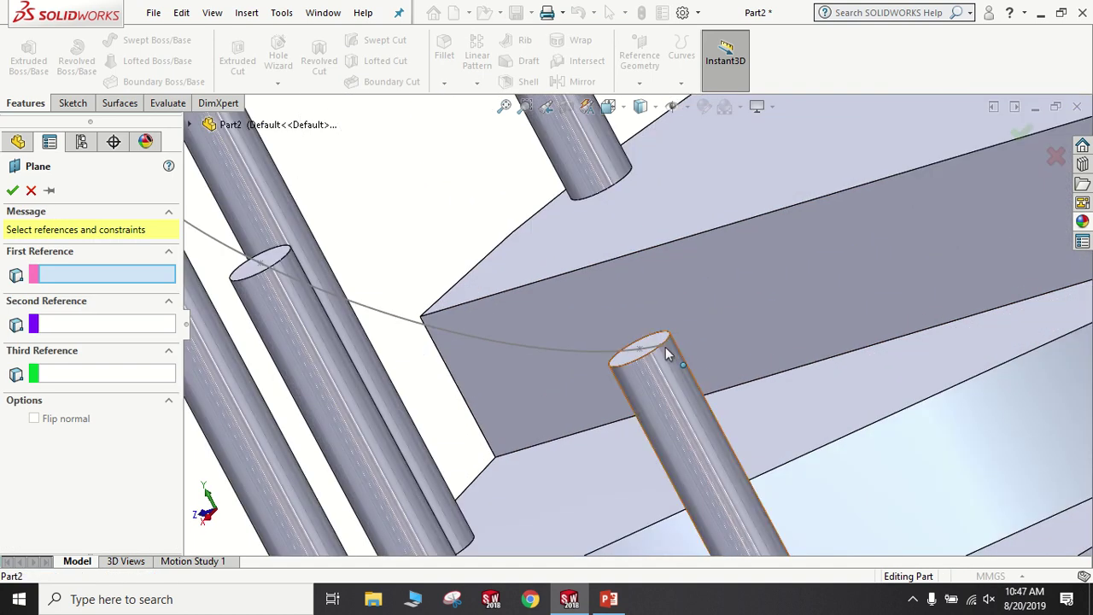
pyautogui.click(654, 348)
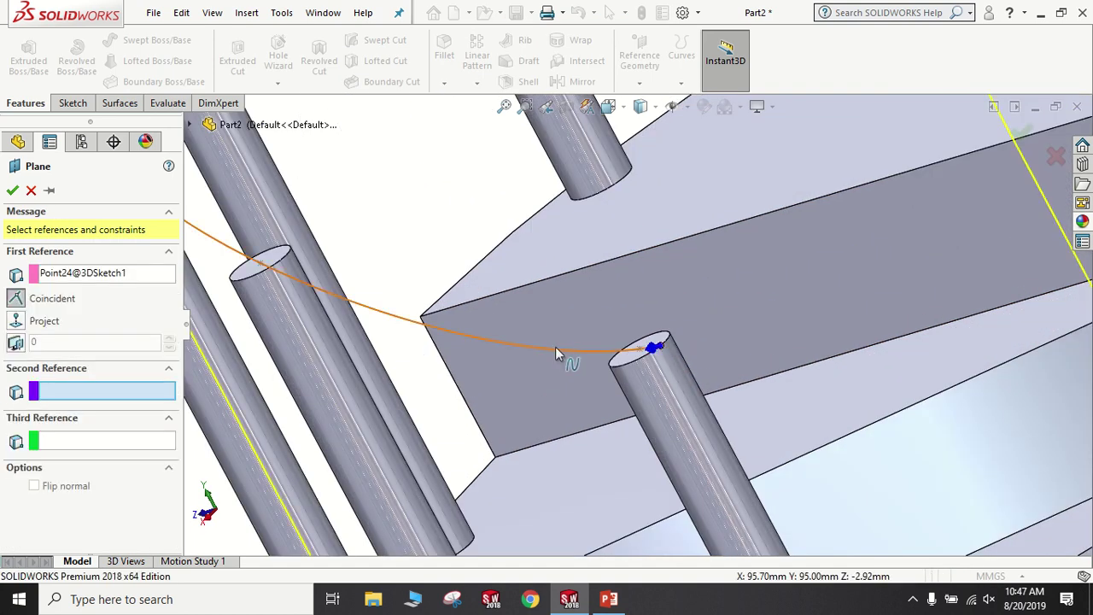
pyautogui.click(557, 352)
pyautogui.scroll(3, 611, 353)
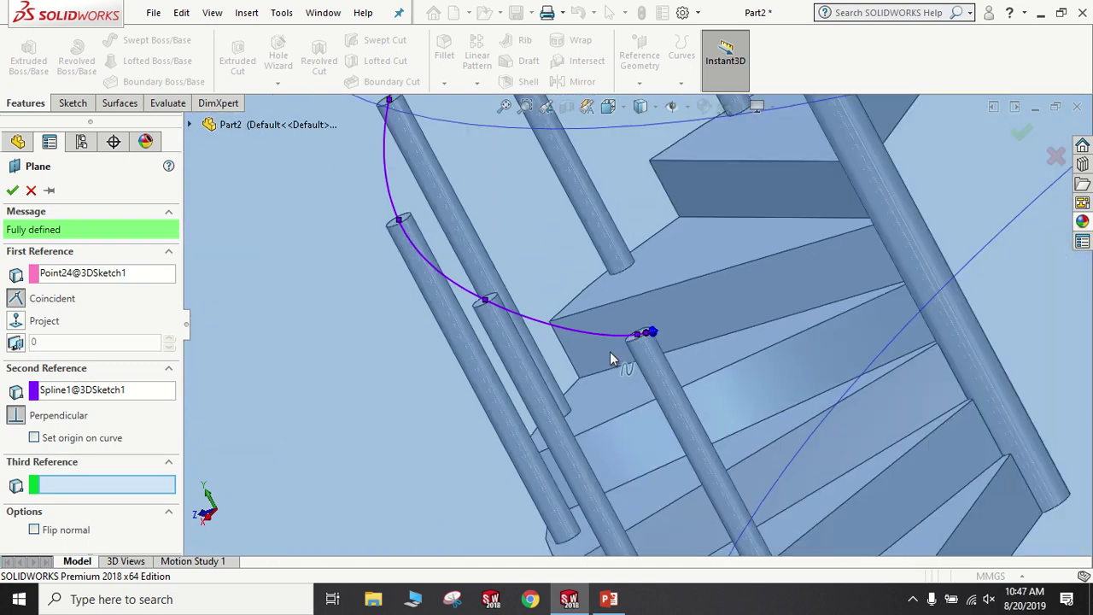
pyautogui.scroll(3, 610, 351)
pyautogui.scroll(3, 610, 351)
pyautogui.scroll(-2, 659, 324)
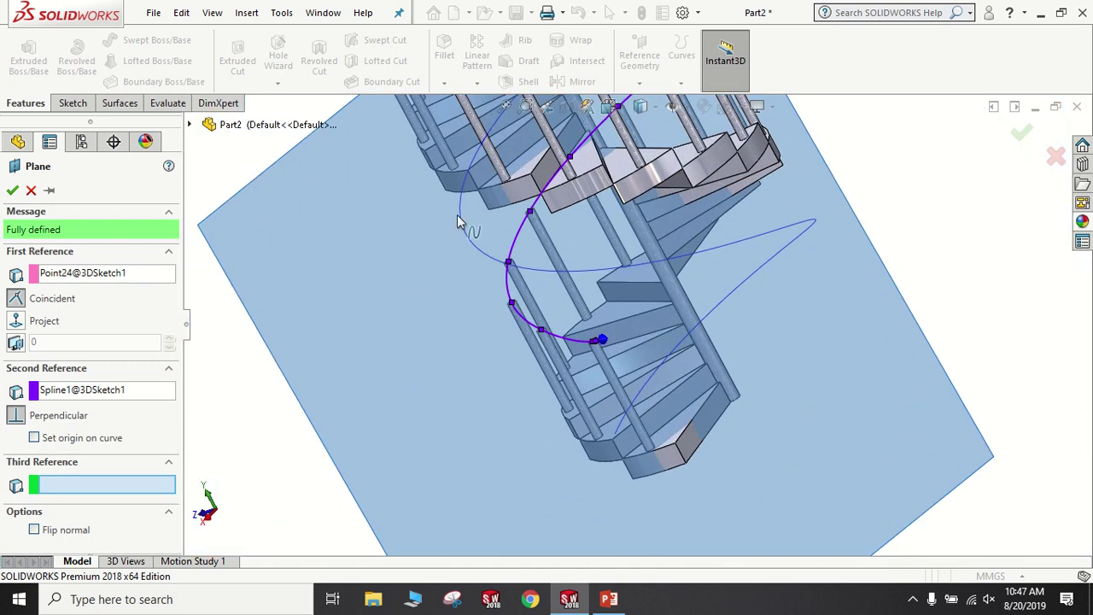
pyautogui.click(12, 191)
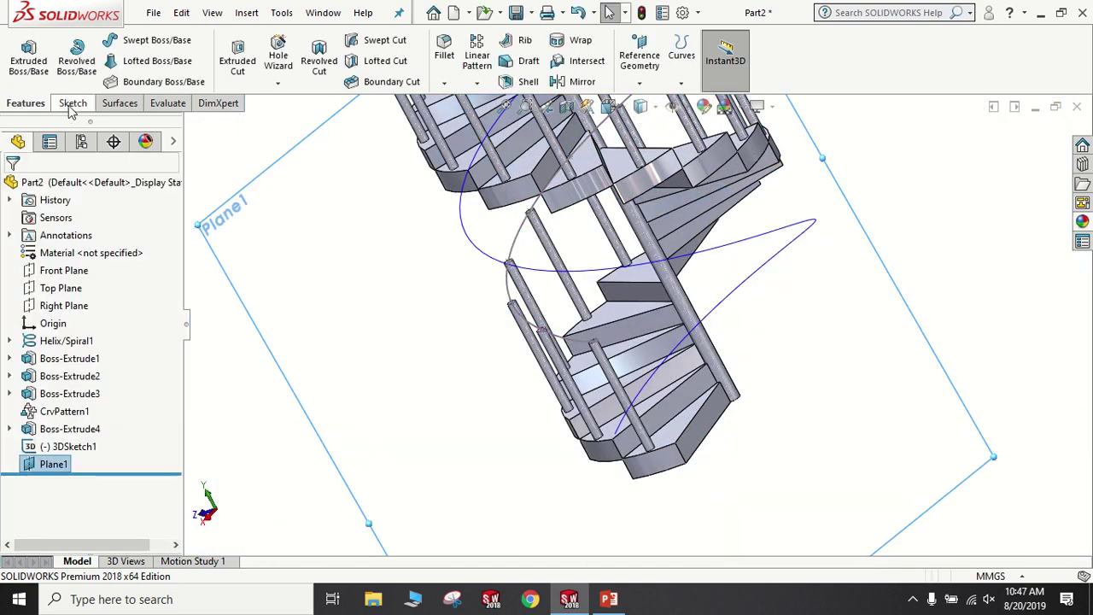
pyautogui.click(70, 103)
# - Draw a 3 mm radius circle centred on the handrail spline's end point on Plane1
pyautogui.click(139, 41)
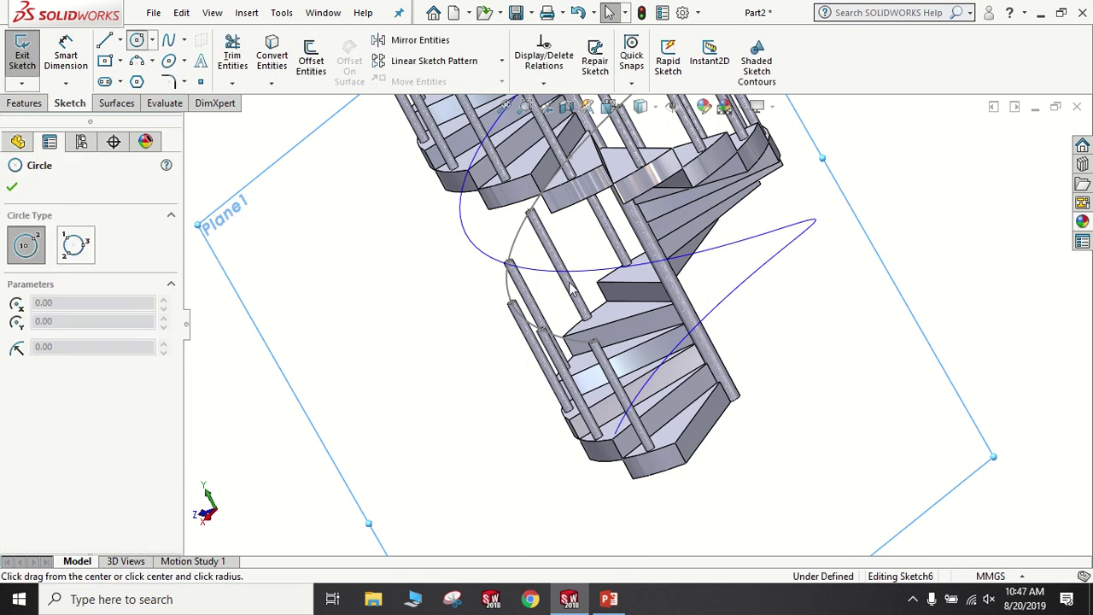
pyautogui.scroll(-2, 612, 346)
pyautogui.scroll(-2, 614, 346)
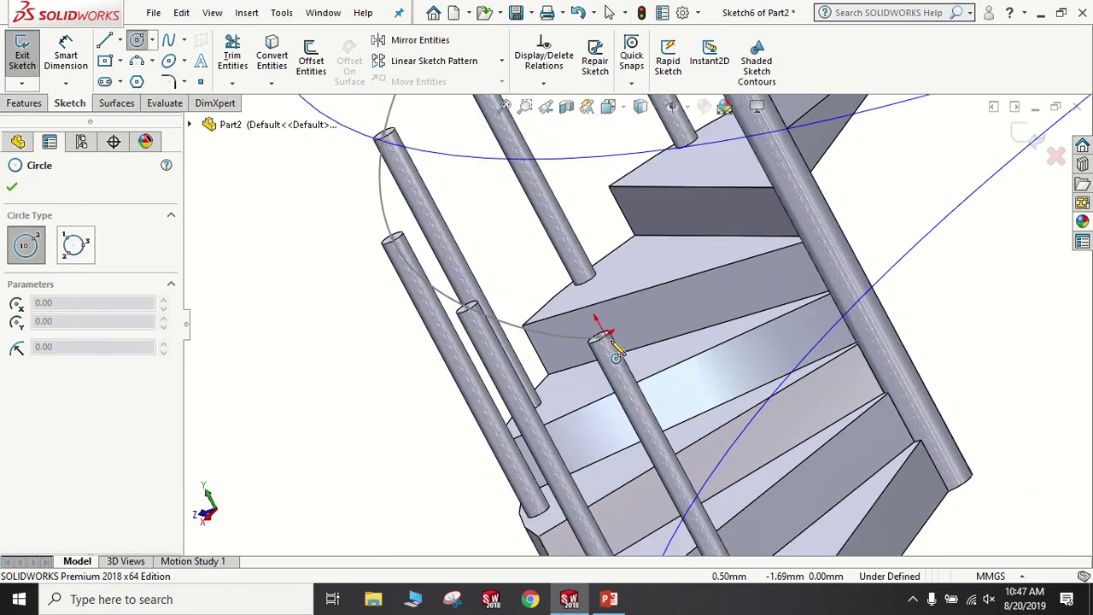
pyautogui.click(604, 335)
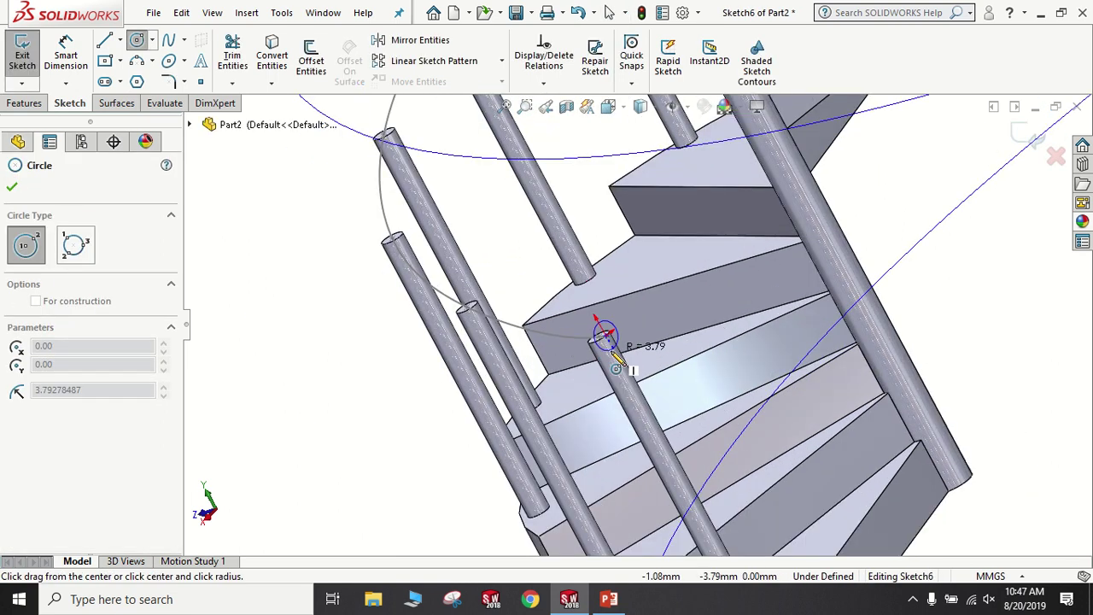
pyautogui.click(612, 348)
pyautogui.scroll(-1, 93, 534)
pyautogui.write('3')
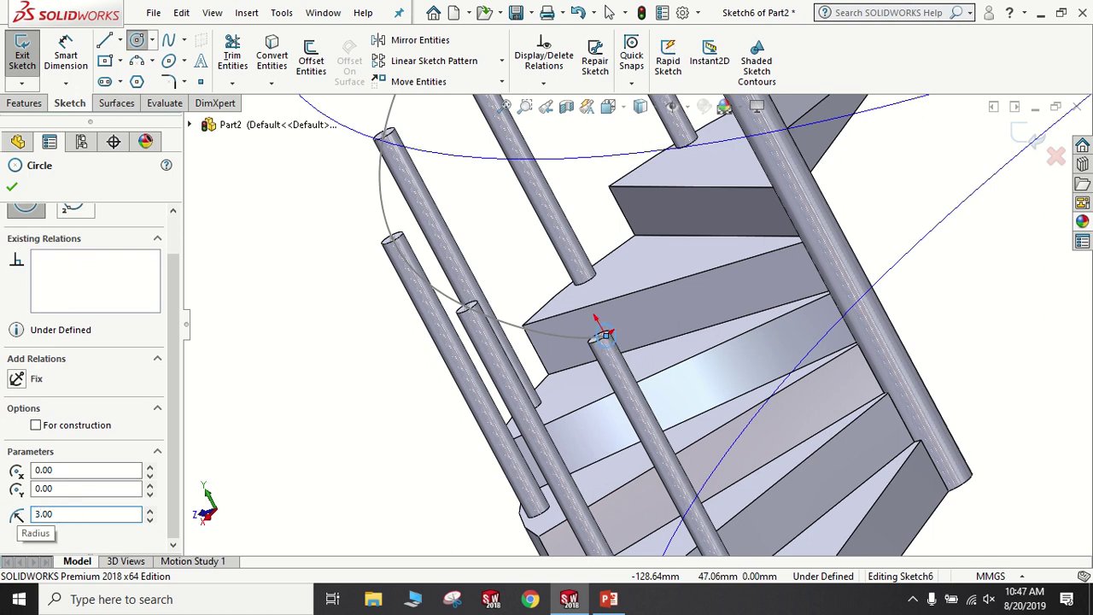
pyautogui.click(12, 187)
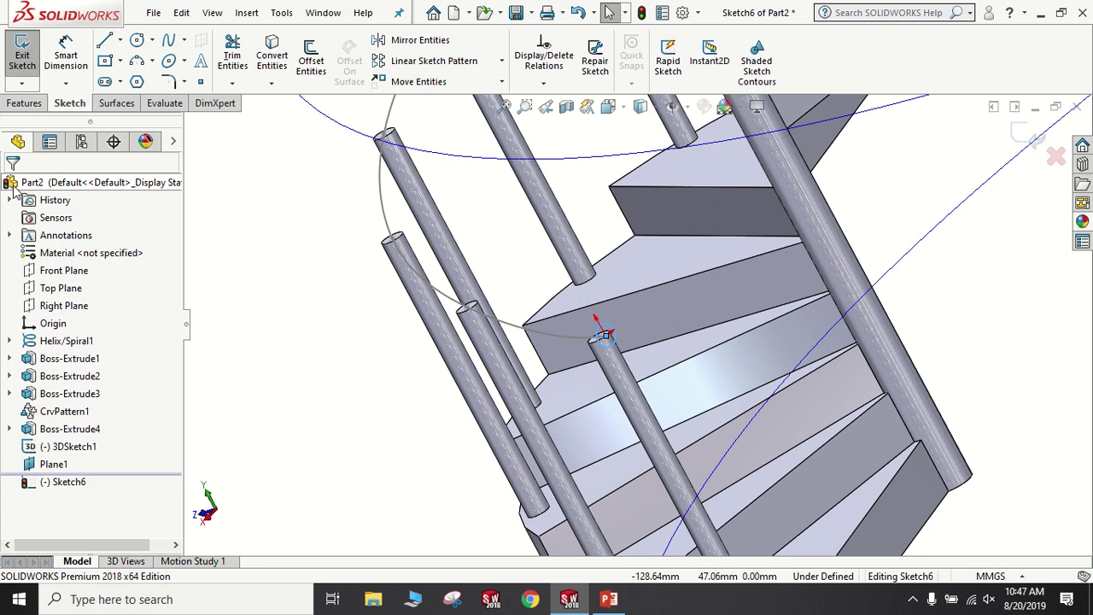
pyautogui.click(9, 103)
# - Set up a swept boss with the Sketch6 circle as profile and 3DSketch1 as path
pyautogui.click(151, 40)
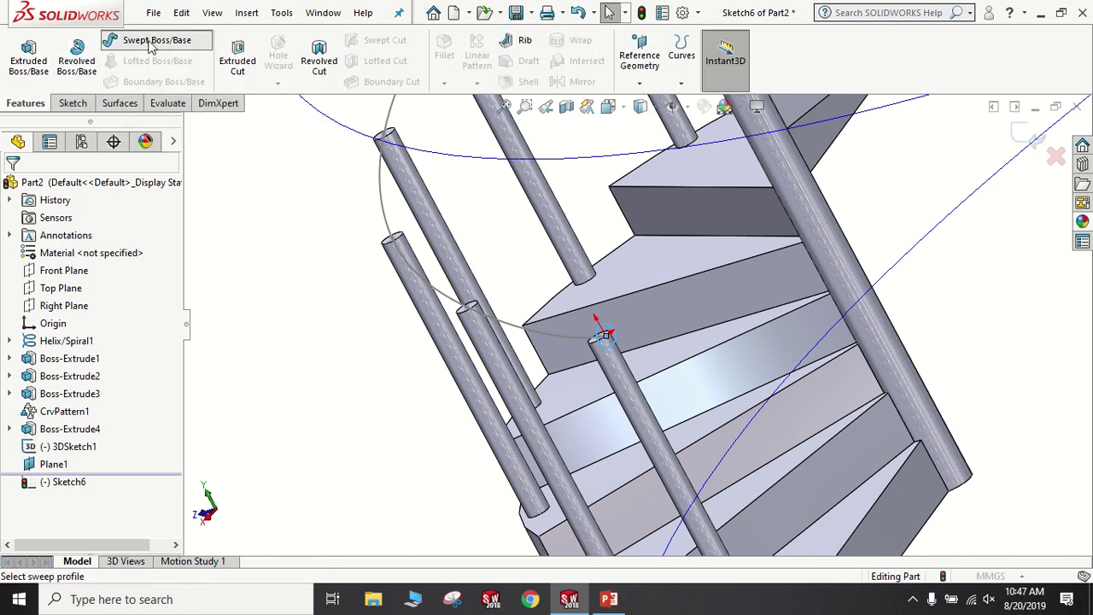
pyautogui.click(606, 335)
pyautogui.scroll(-2, 608, 334)
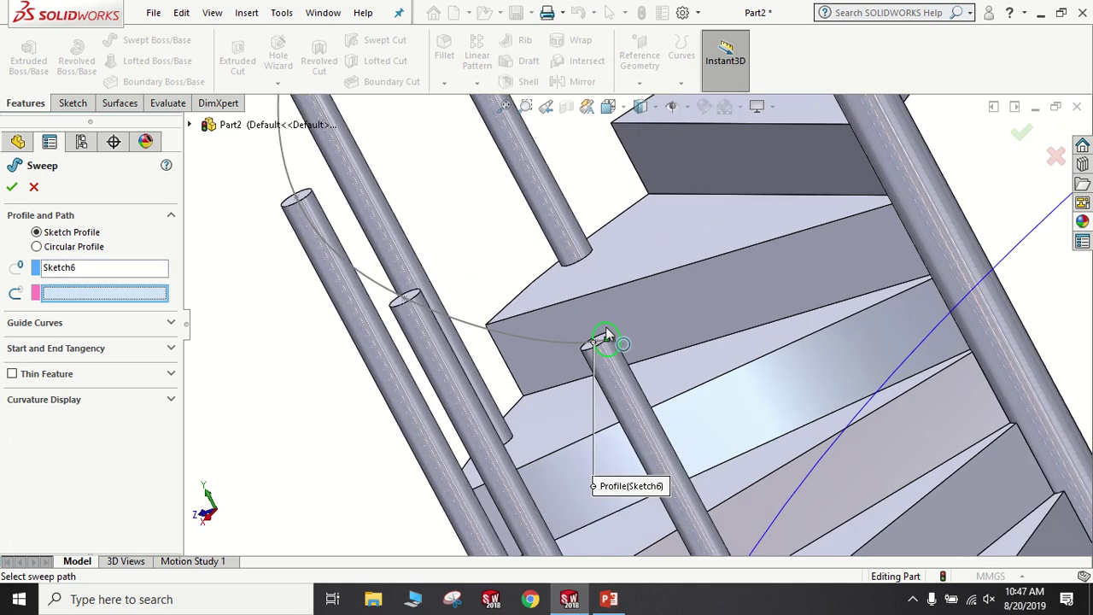
pyautogui.click(537, 343)
# - Check the tube preview from the side and accept it as the Sweep1 handrail
pyautogui.scroll(2, 549, 347)
pyautogui.scroll(2, 598, 299)
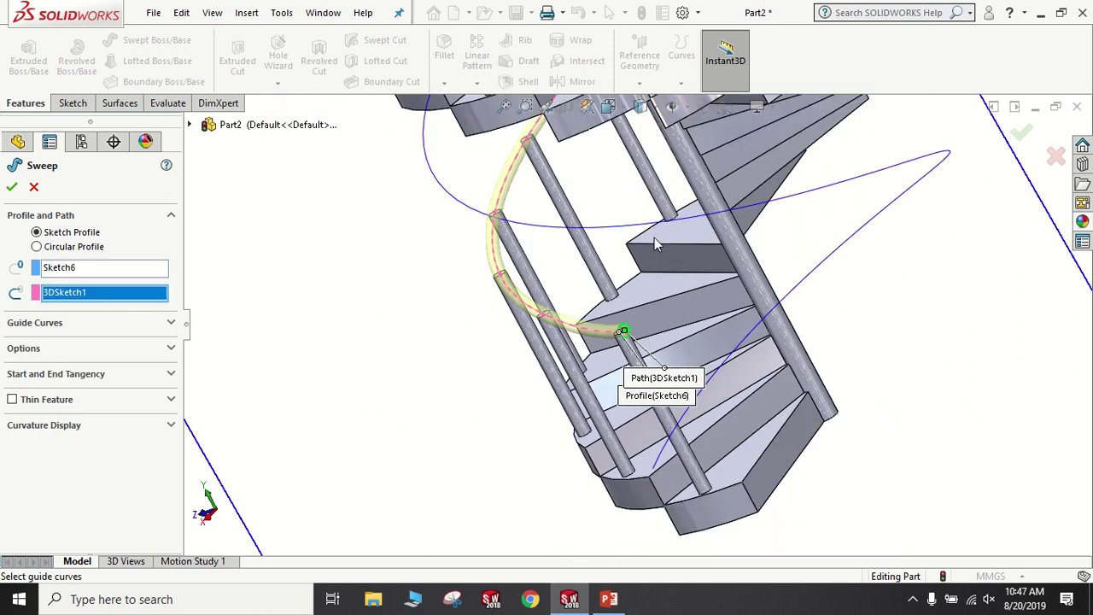
pyautogui.scroll(5, 653, 239)
pyautogui.scroll(-2, 672, 330)
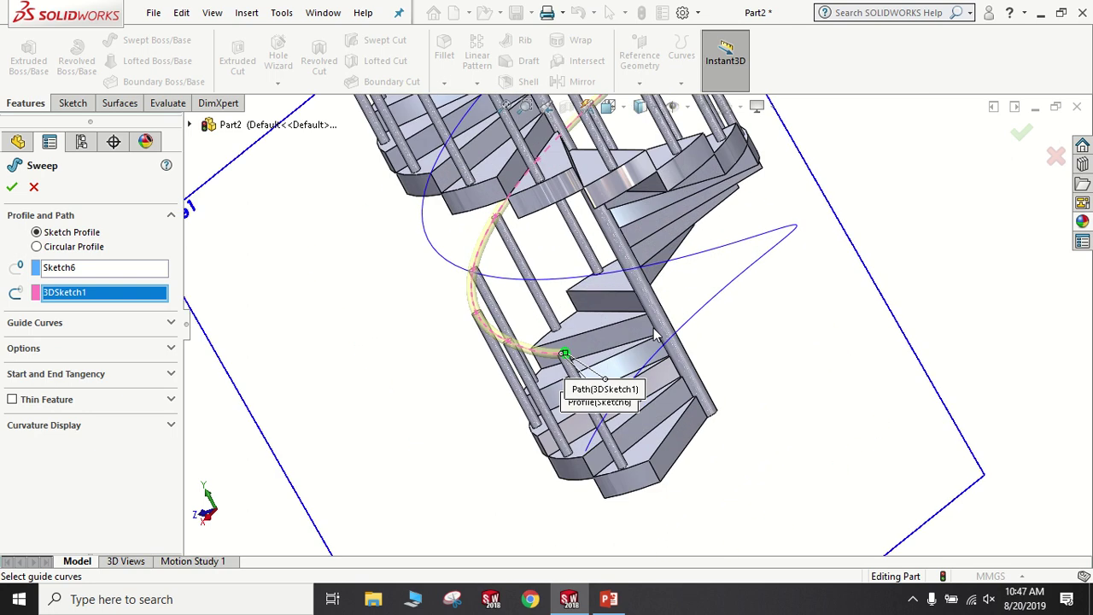
pyautogui.scroll(-2, 598, 355)
pyautogui.scroll(-2, 619, 360)
pyautogui.scroll(-2, 636, 364)
pyautogui.scroll(-1, 645, 369)
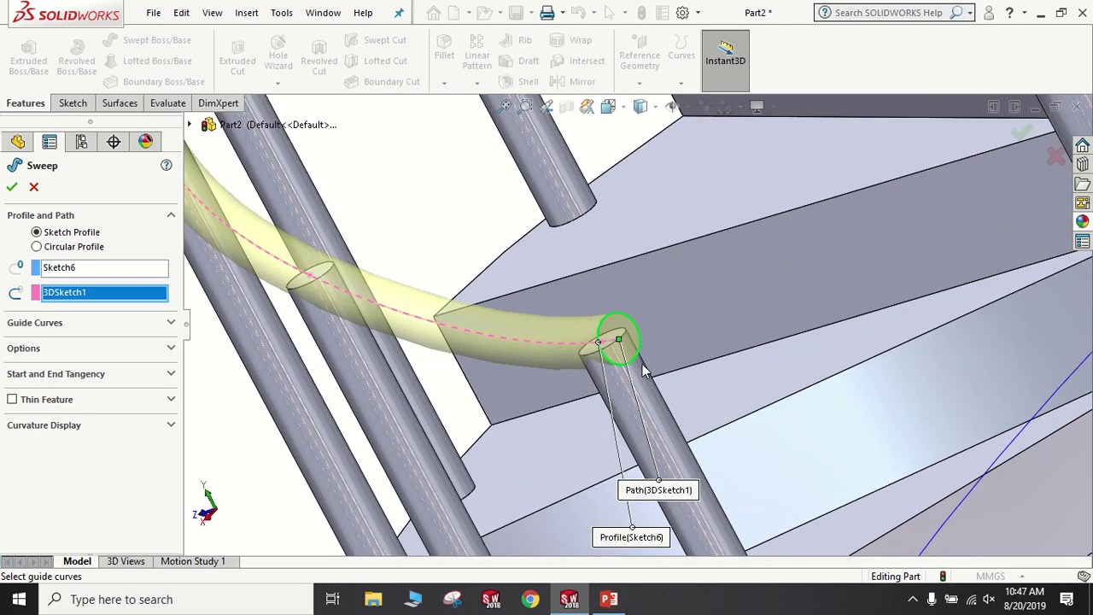
pyautogui.moveTo(628, 343)
pyautogui.mouseDown(button='middle')
pyautogui.moveTo(610, 342)
pyautogui.moveTo(692, 317)
pyautogui.mouseUp(button='middle')
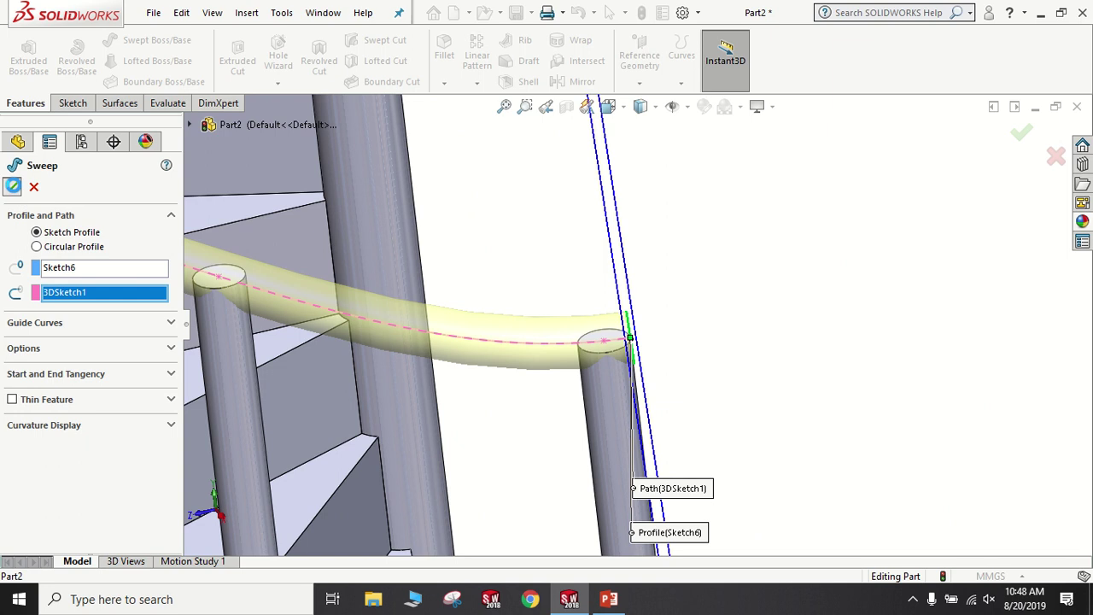
pyautogui.press('Return')
pyautogui.moveTo(629, 337); pyautogui.dragTo(530, 334, button='middle')
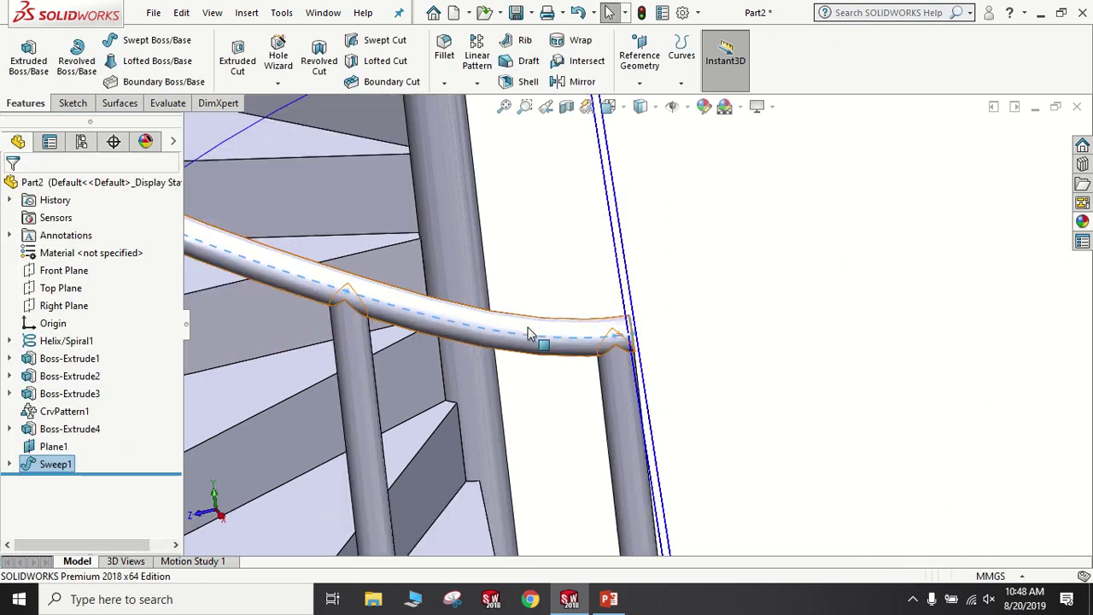
# - Hide the reference plane Plane1 and the Helix/Spiral1 curve
pyautogui.scroll(3, 538, 338)
pyautogui.scroll(3, 624, 278)
pyautogui.scroll(2, 687, 249)
pyautogui.scroll(1, 683, 243)
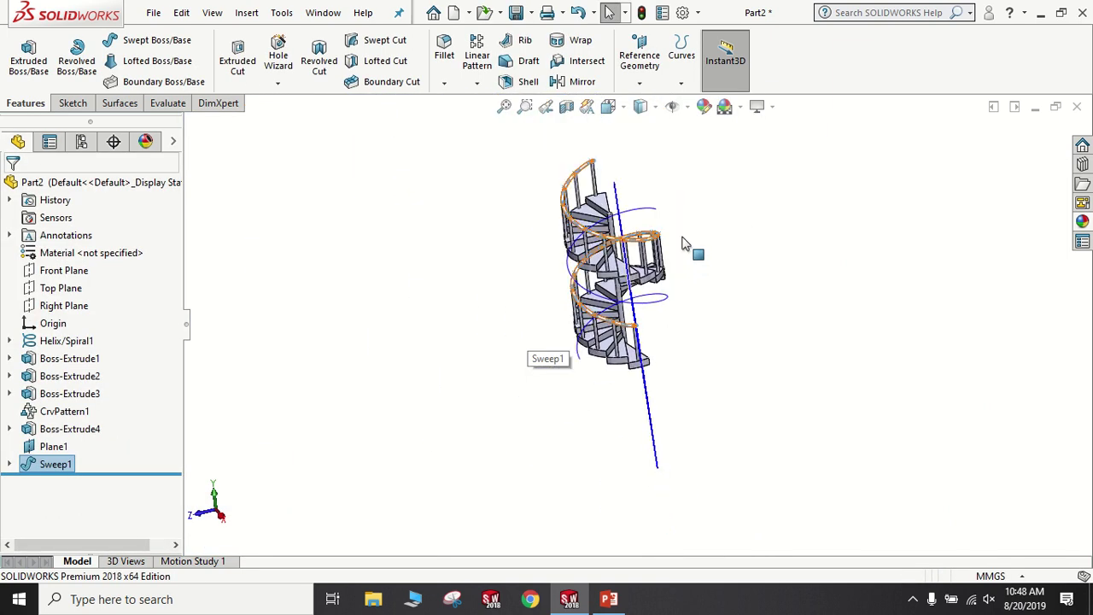
pyautogui.moveTo(683, 244)
pyautogui.mouseDown(button='middle')
pyautogui.moveTo(667, 202)
pyautogui.moveTo(706, 159)
pyautogui.moveTo(667, 141)
pyautogui.moveTo(658, 149)
pyautogui.mouseUp(button='middle')
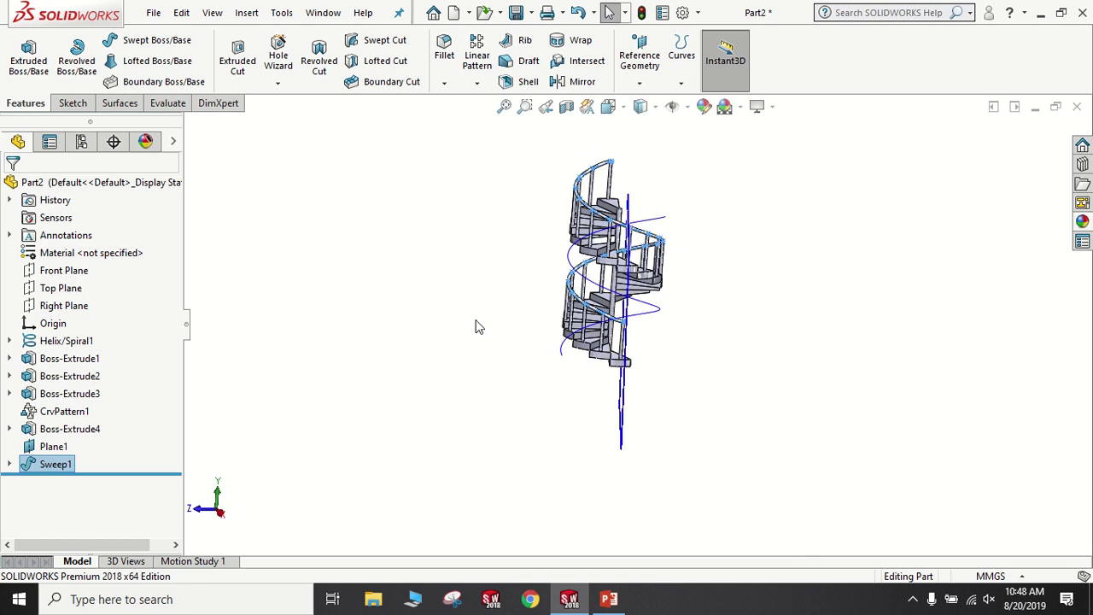
pyautogui.click(50, 450)
pyautogui.click(85, 430)
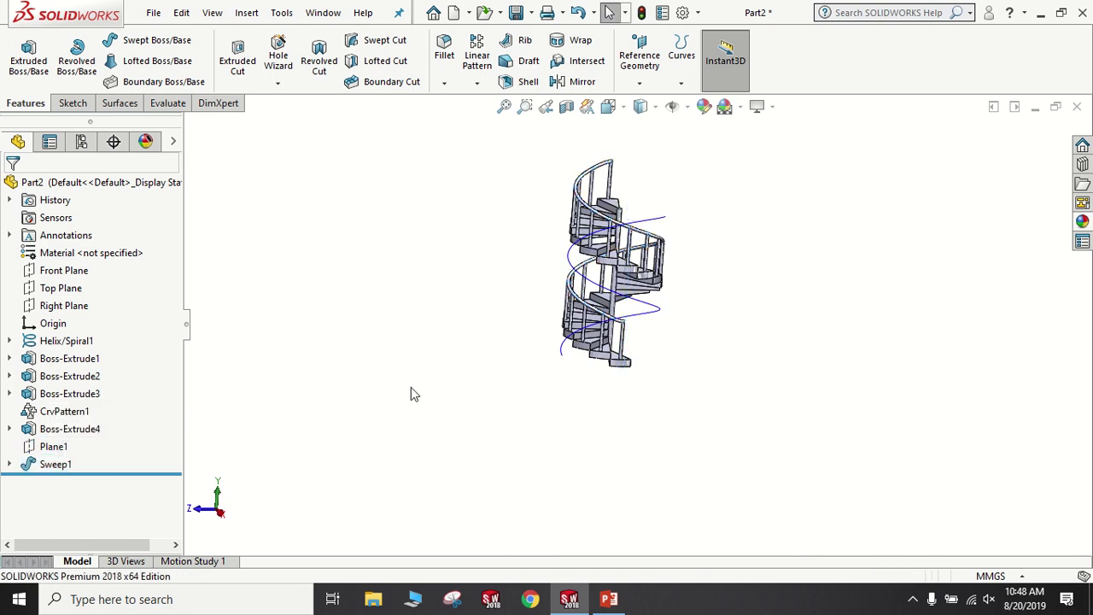
pyautogui.click(72, 340)
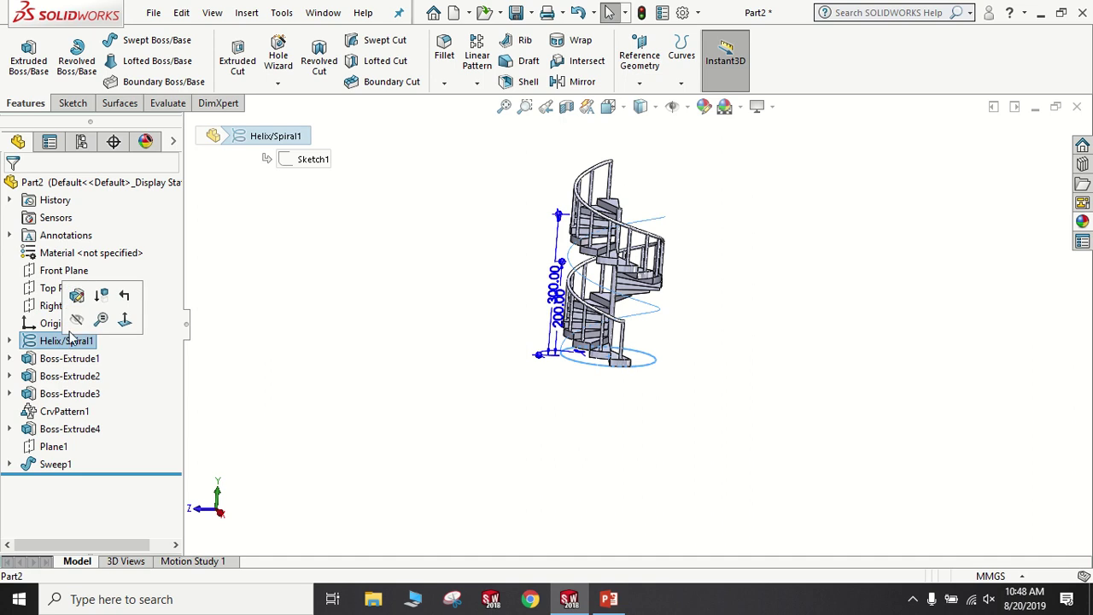
pyautogui.click(77, 321)
# - Orbit around the finished staircase, then snap it to a standard isometric view
pyautogui.moveTo(647, 275); pyautogui.dragTo(636, 363, button='middle')
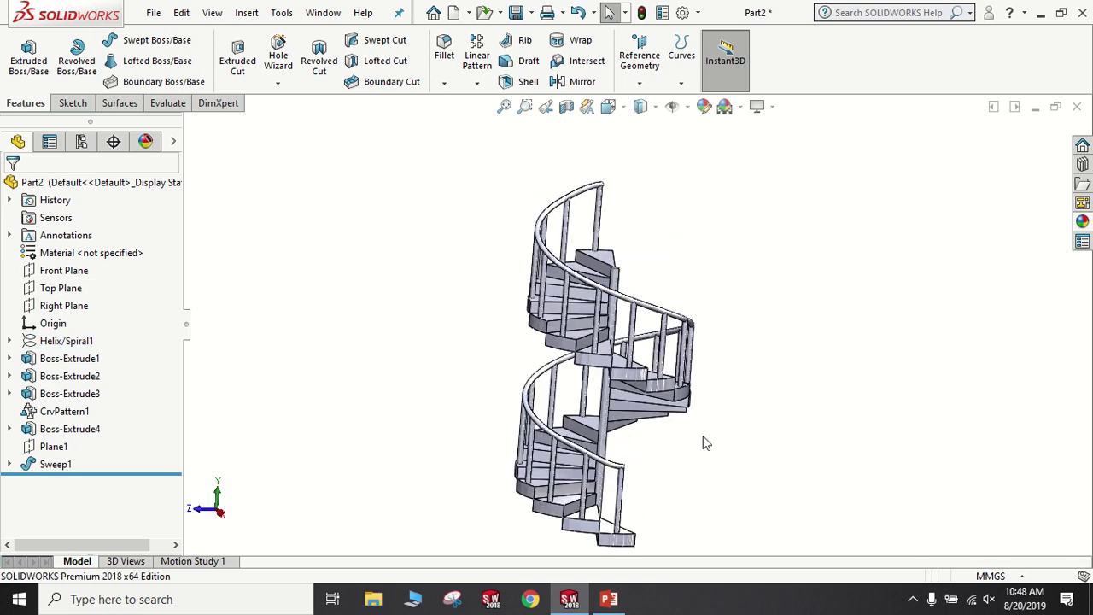
pyautogui.moveTo(706, 442); pyautogui.dragTo(613, 472, button='middle')
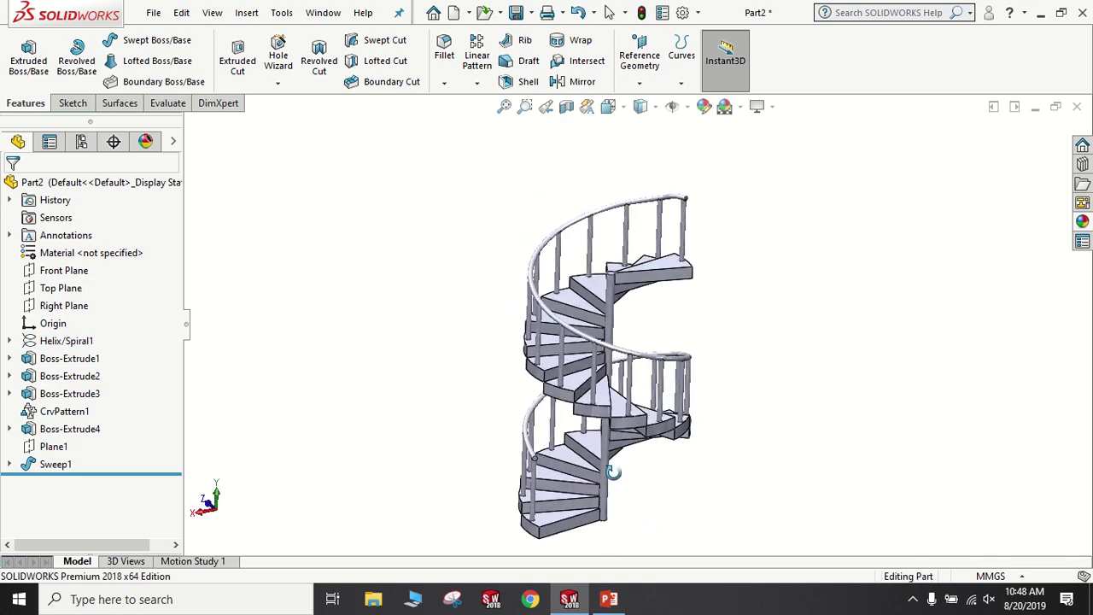
pyautogui.moveTo(614, 473); pyautogui.dragTo(615, 389, button='middle')
pyautogui.scroll(-2, 615, 389)
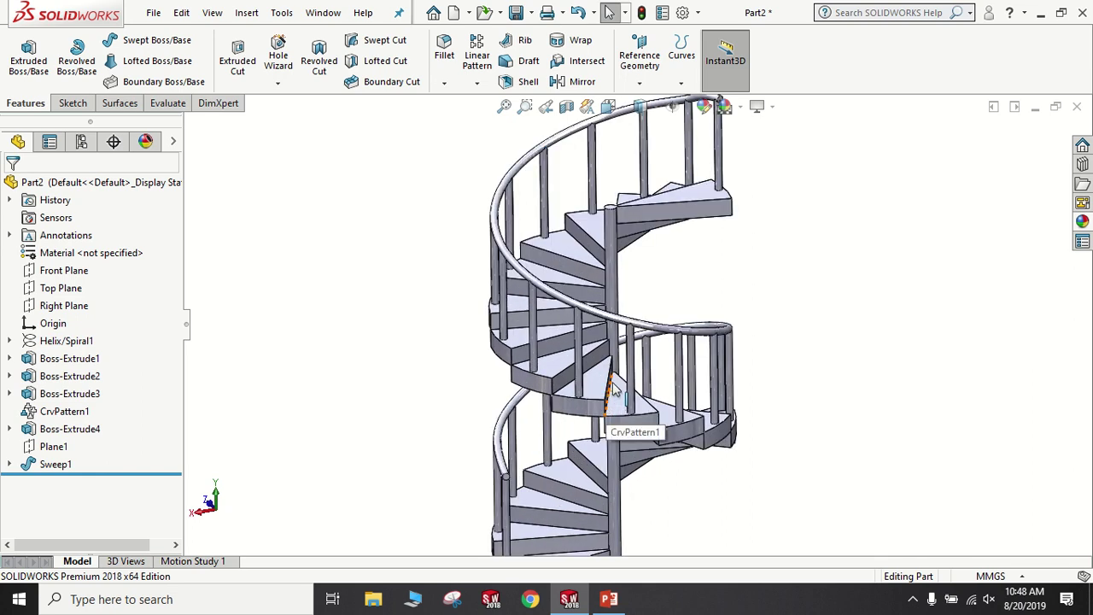
pyautogui.scroll(1, 615, 389)
pyautogui.moveTo(811, 370)
pyautogui.mouseDown(button='middle')
pyautogui.moveTo(815, 356)
pyautogui.moveTo(849, 356)
pyautogui.moveTo(766, 198)
pyautogui.mouseUp(button='middle')
pyautogui.scroll(-2, 718, 143)
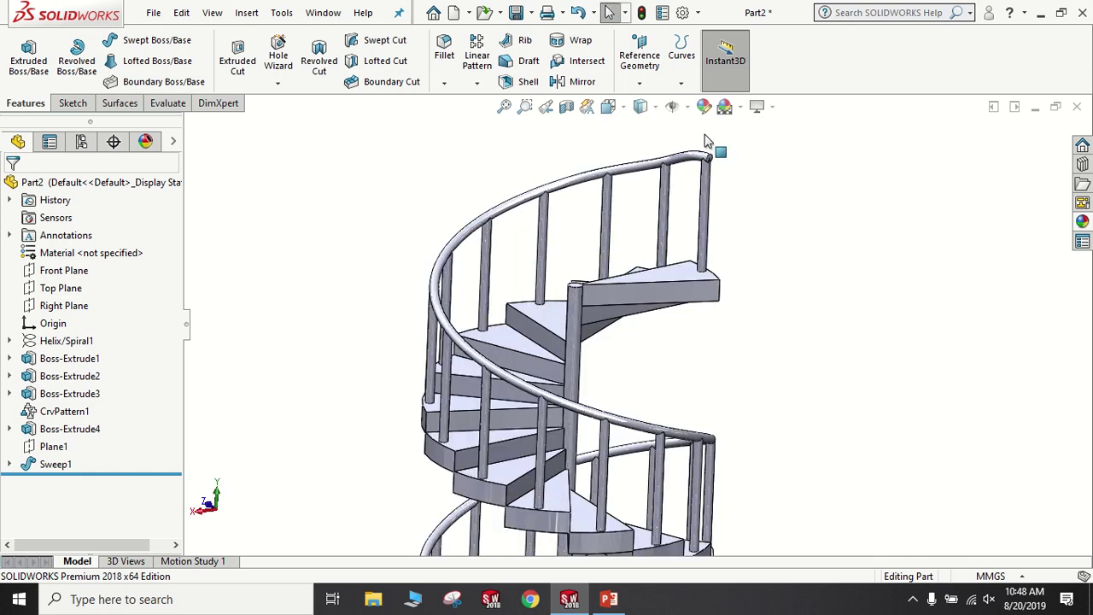
pyautogui.scroll(-2, 705, 171)
pyautogui.scroll(-2, 675, 257)
pyautogui.scroll(1, 658, 304)
pyautogui.scroll(2, 662, 308)
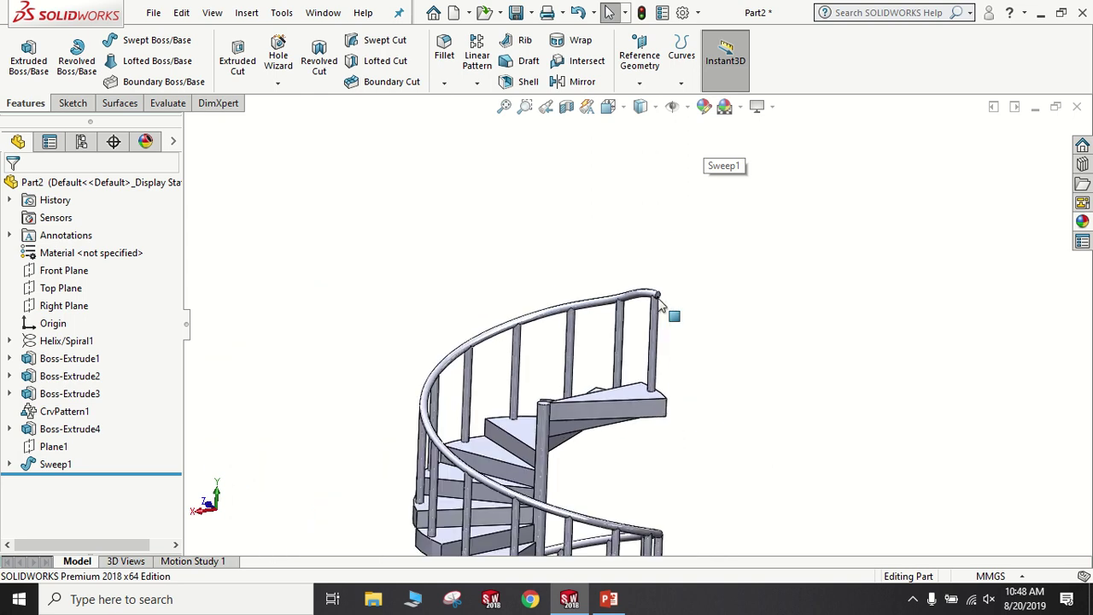
pyautogui.scroll(2, 650, 367)
pyautogui.scroll(2, 611, 410)
pyautogui.scroll(-1, 604, 406)
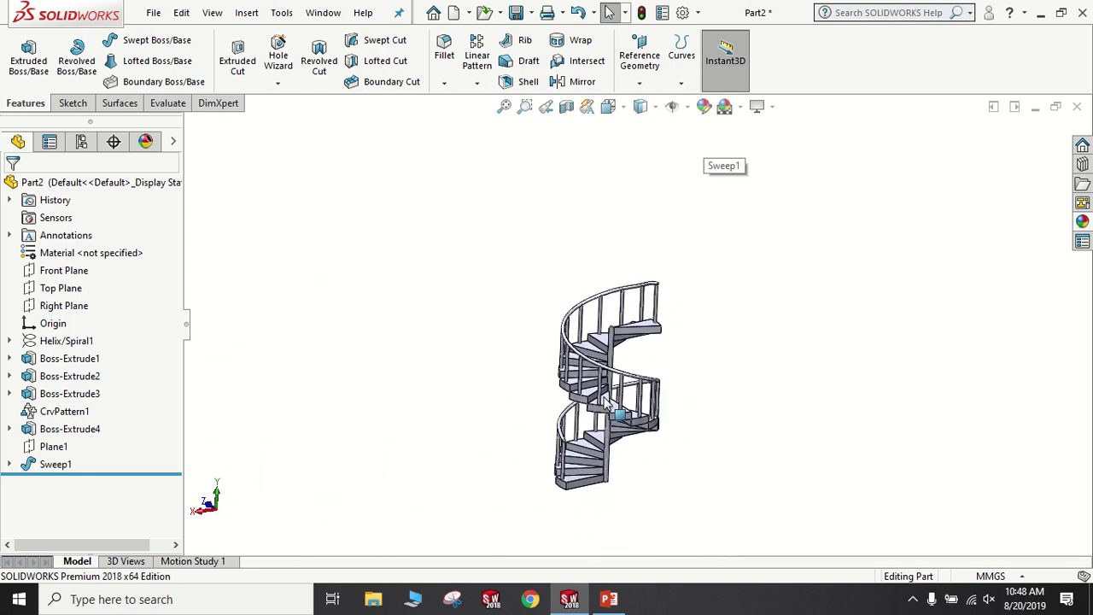
pyautogui.scroll(-2, 617, 149)
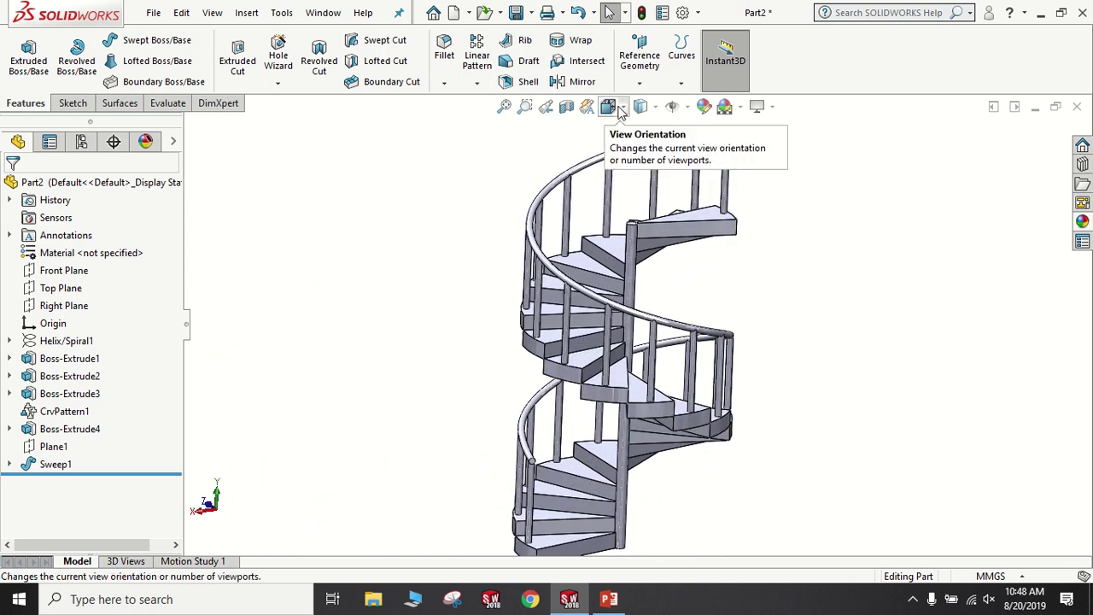
pyautogui.click(619, 108)
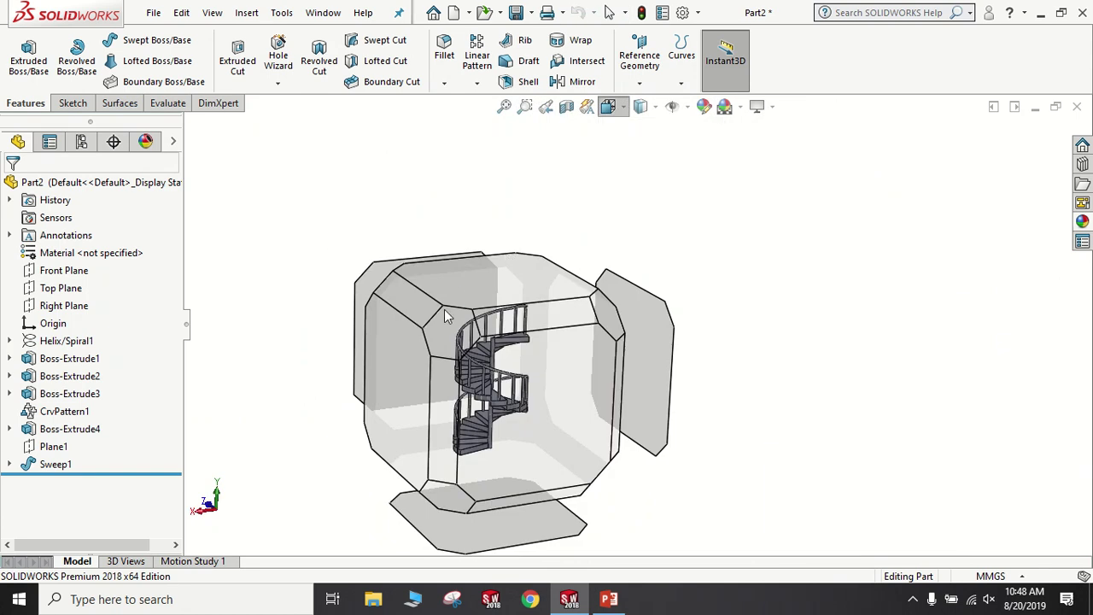
pyautogui.click(441, 321)
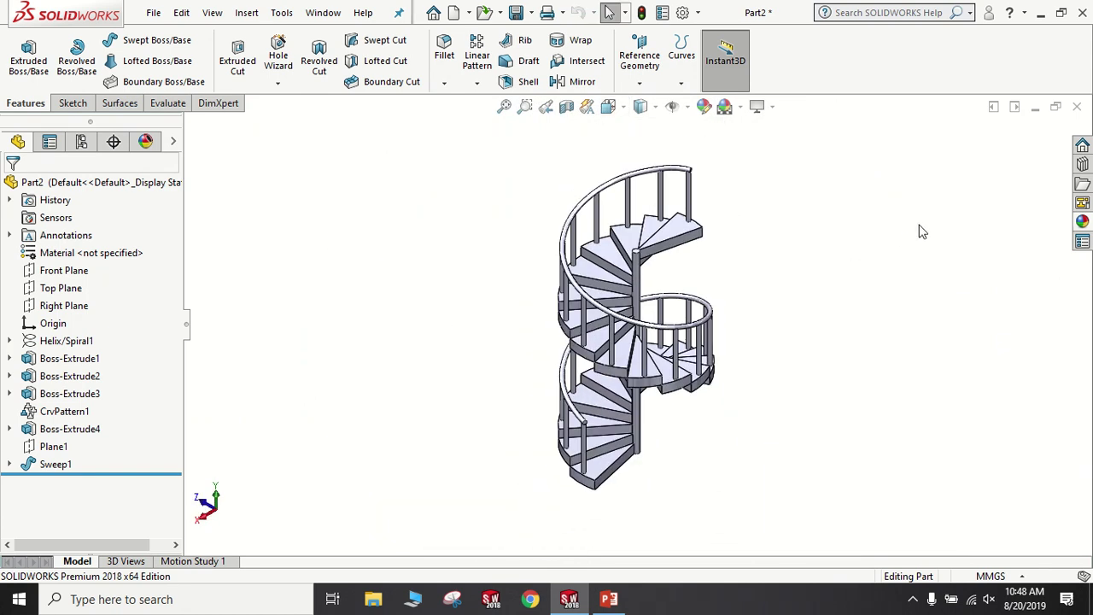
pyautogui.click(1082, 222)
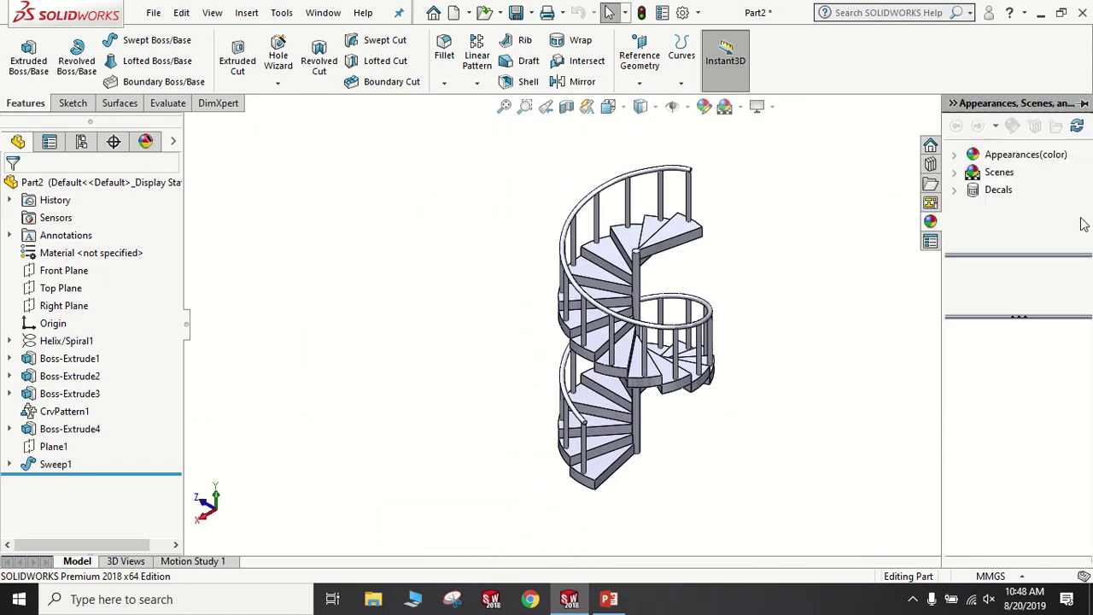
pyautogui.click(991, 154)
pyautogui.click(955, 155)
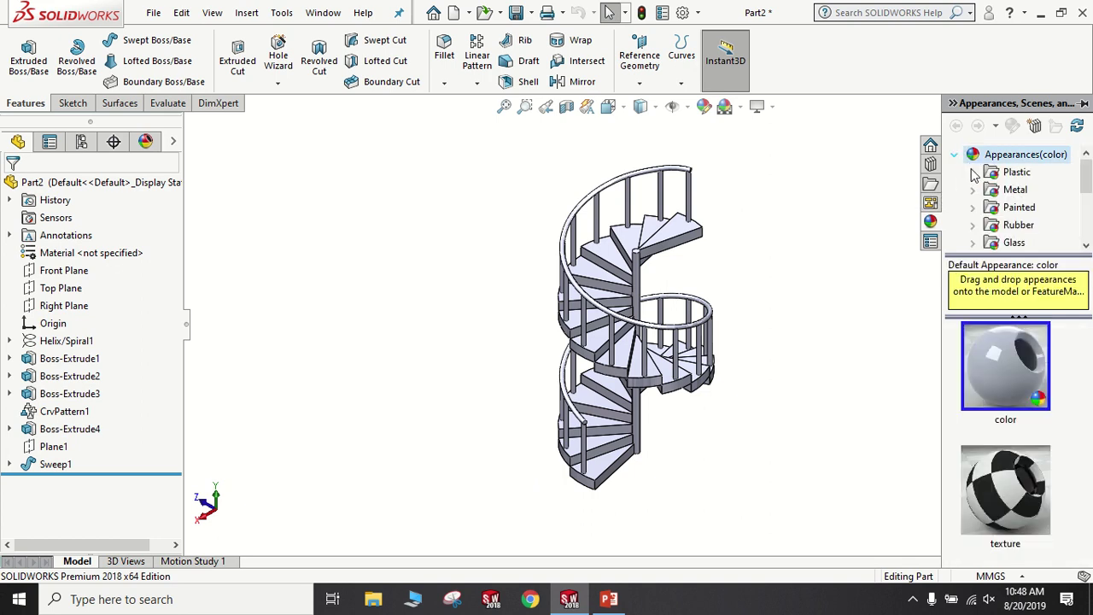
pyautogui.click(1014, 190)
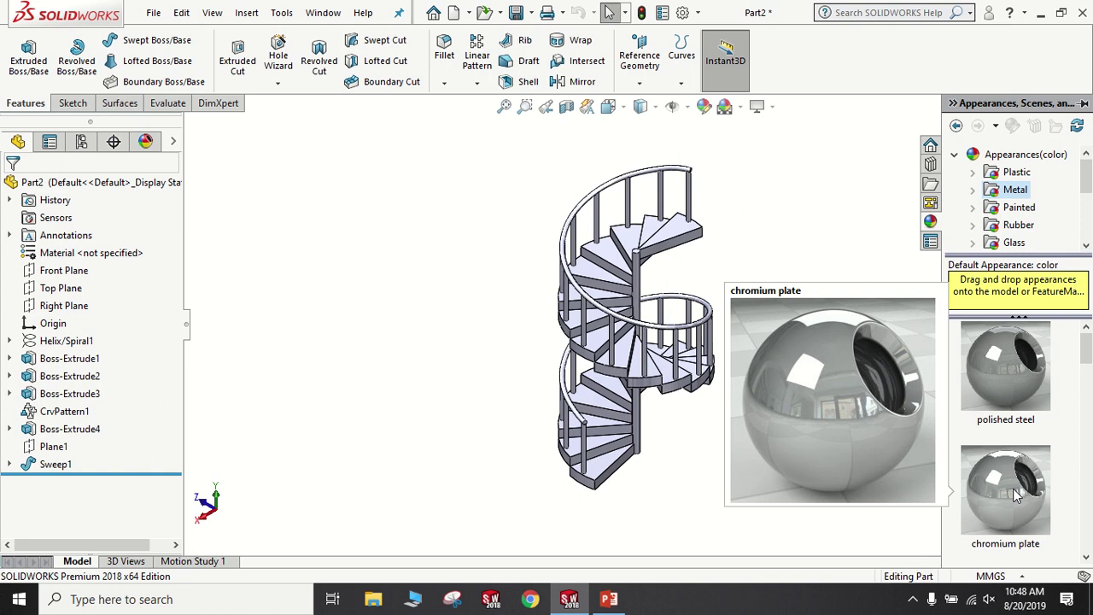
pyautogui.click(974, 190)
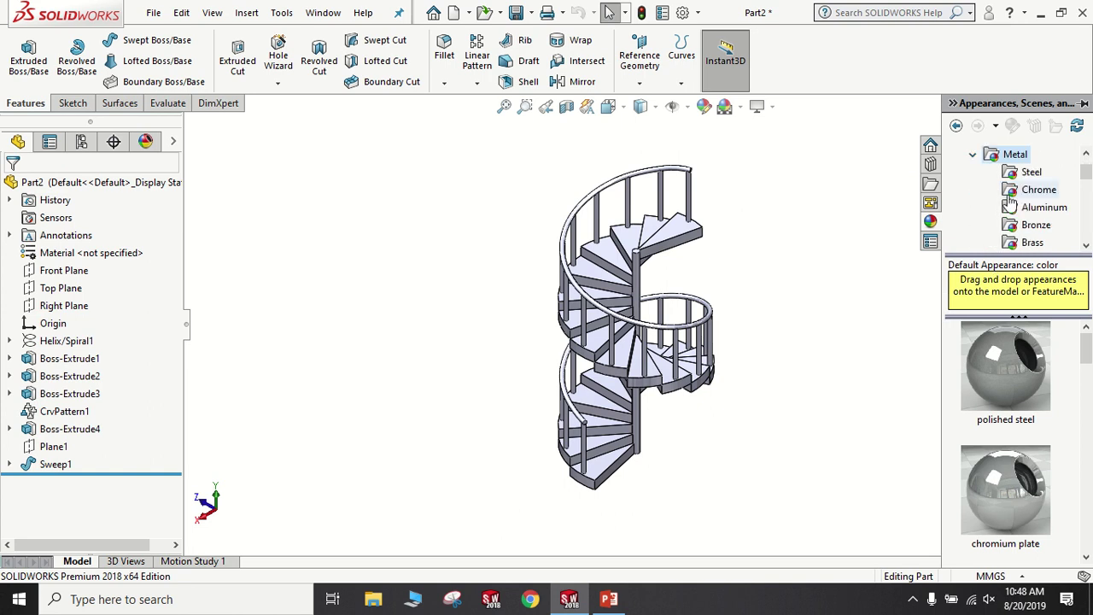
pyautogui.click(1031, 172)
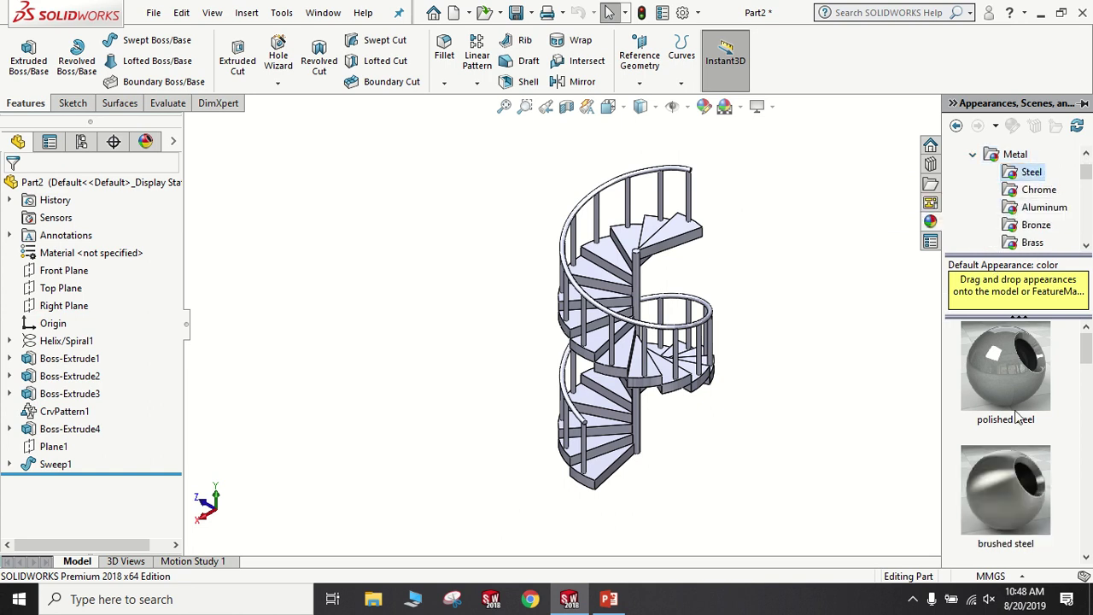
pyautogui.moveTo(1003, 480); pyautogui.dragTo(644, 314)
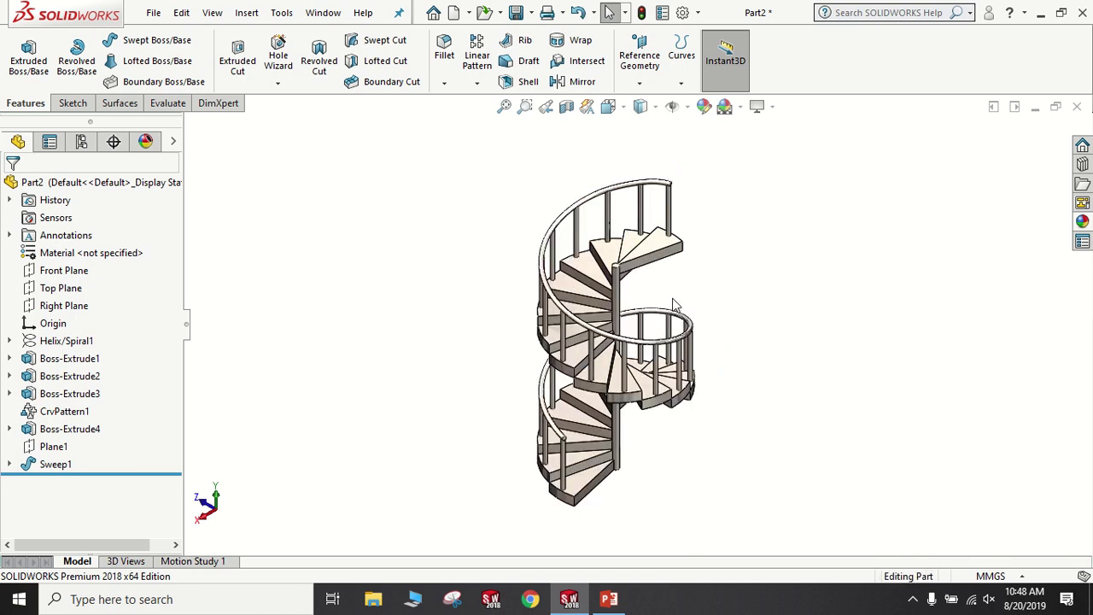
pyautogui.moveTo(670, 312)
pyautogui.mouseDown(button='middle')
pyautogui.moveTo(660, 284)
pyautogui.moveTo(684, 269)
pyautogui.mouseUp(button='middle')
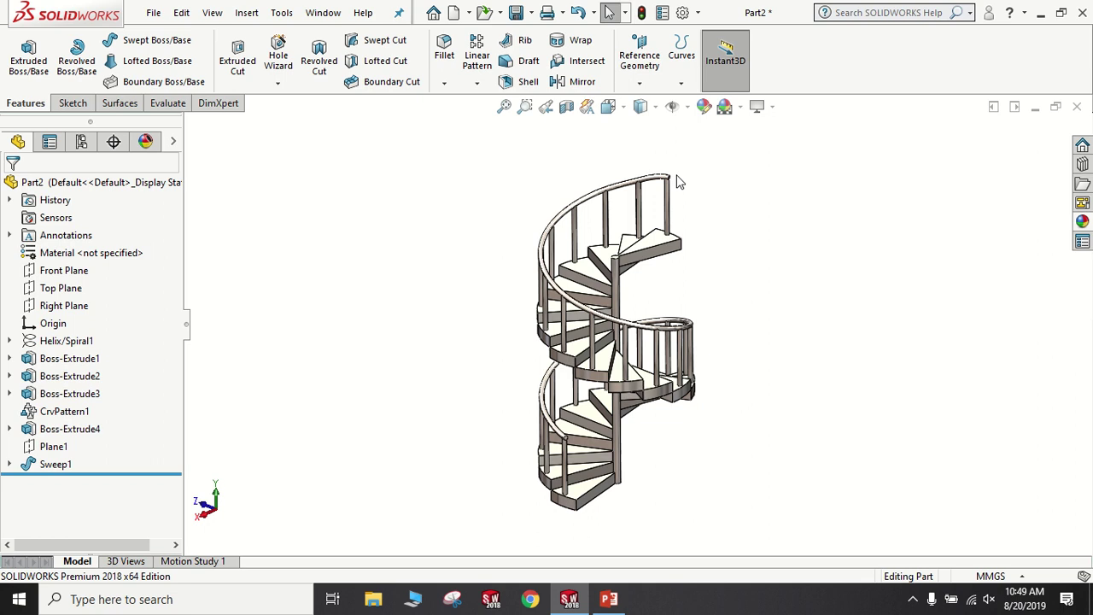
pyautogui.hotkey('ctrl', 'z')
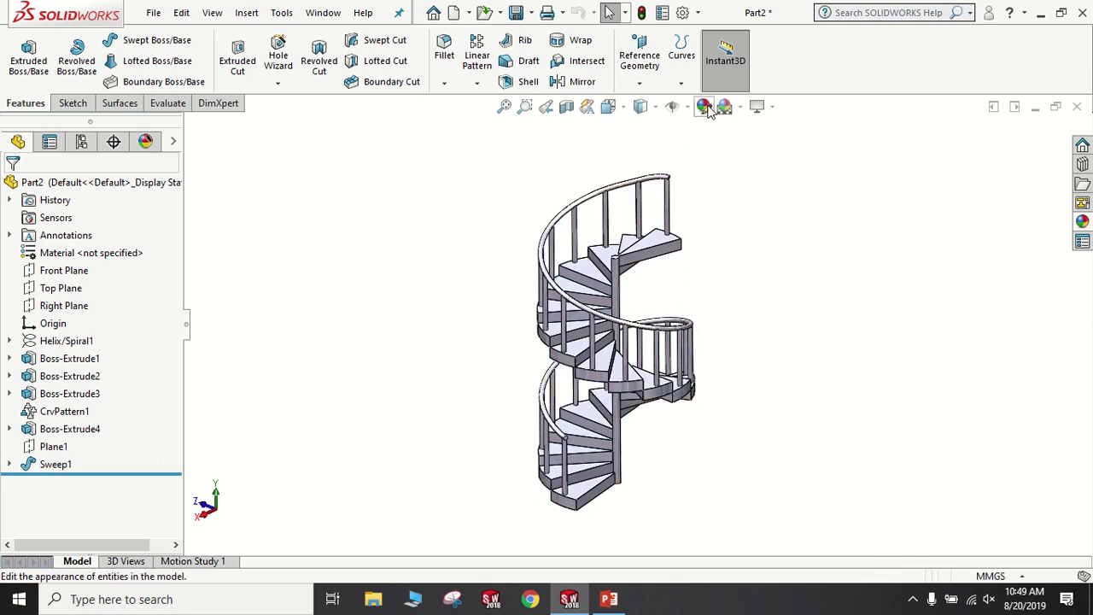
# - Cancel a first appearance edit and restart editing the part's appearance
pyautogui.click(704, 107)
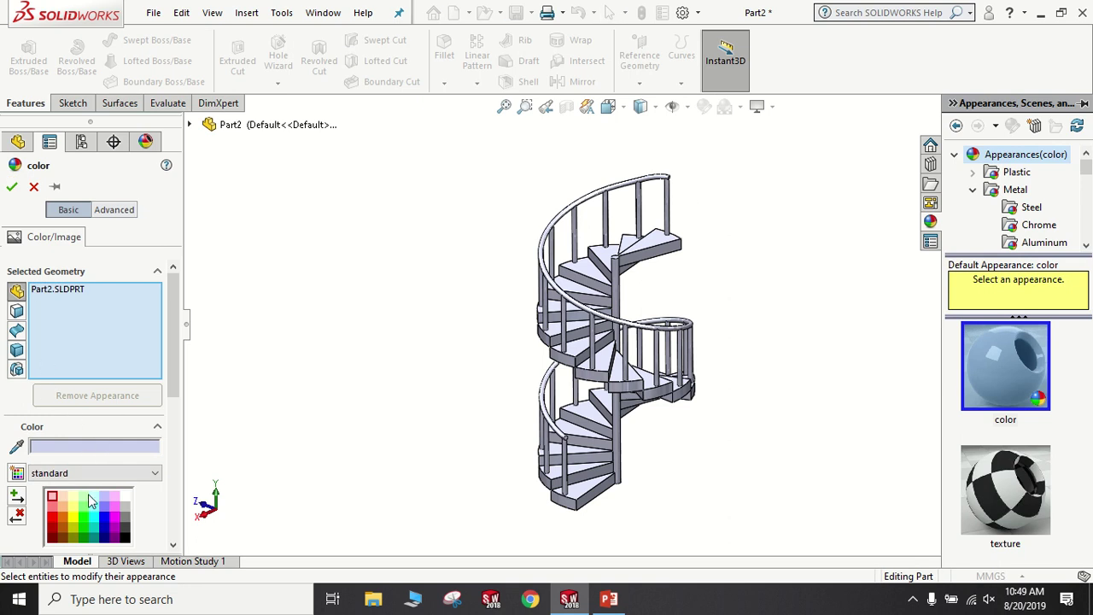
pyautogui.click(651, 245)
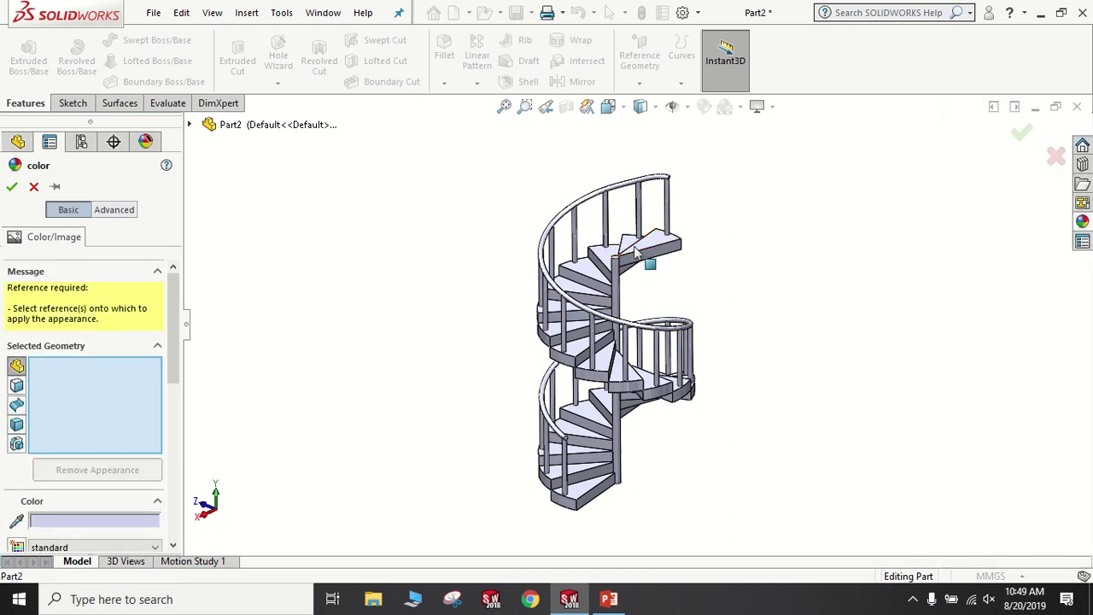
pyautogui.click(35, 187)
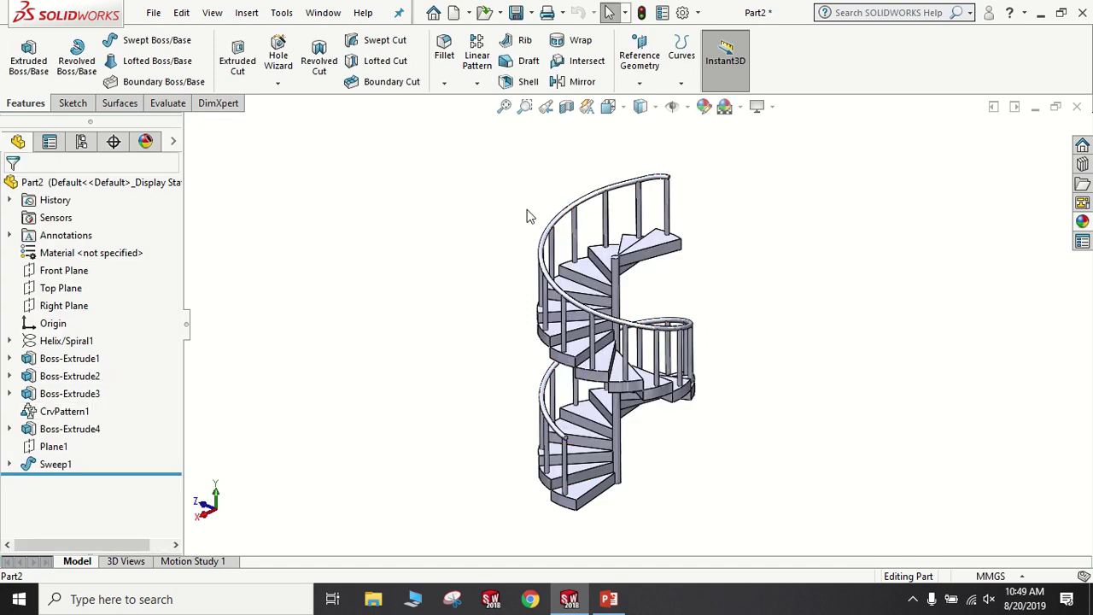
pyautogui.click(704, 106)
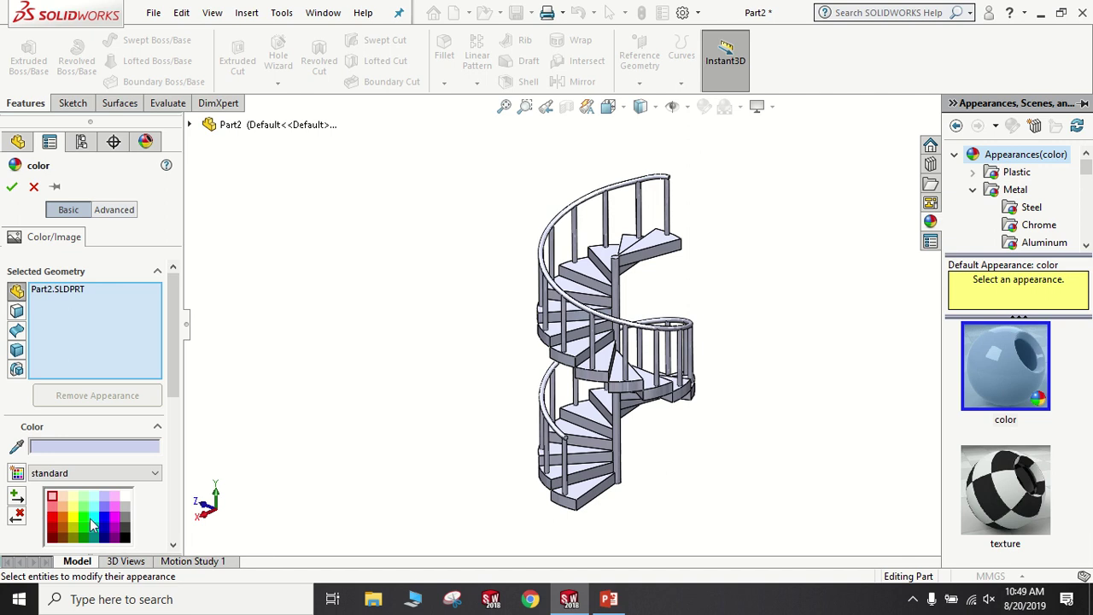
# - Preview several colour swatches, then apply bright green to the whole part
pyautogui.click(94, 518)
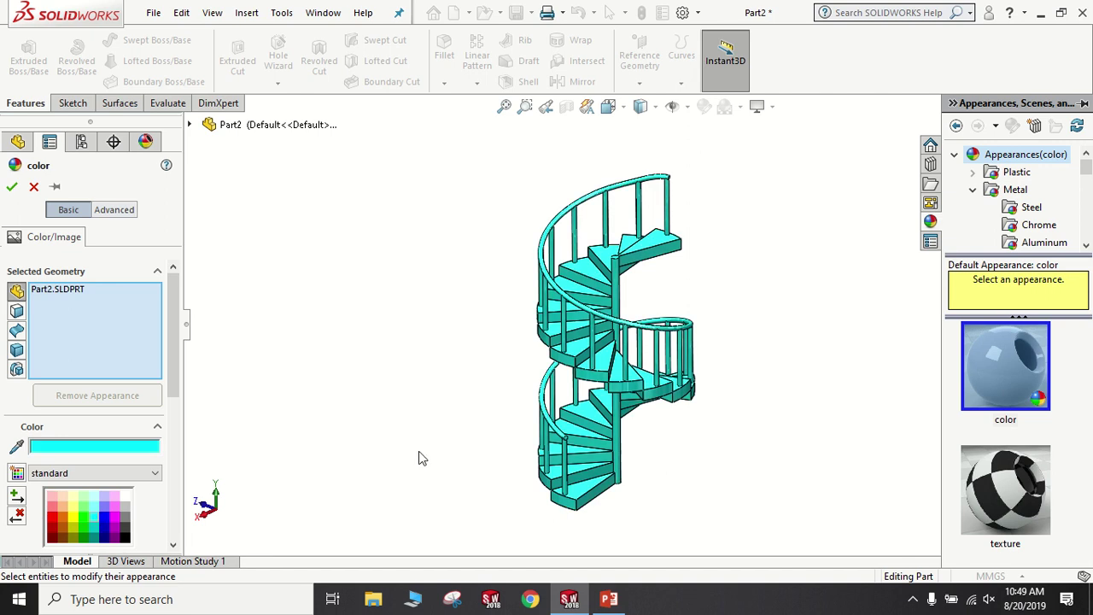
pyautogui.click(107, 520)
pyautogui.click(105, 507)
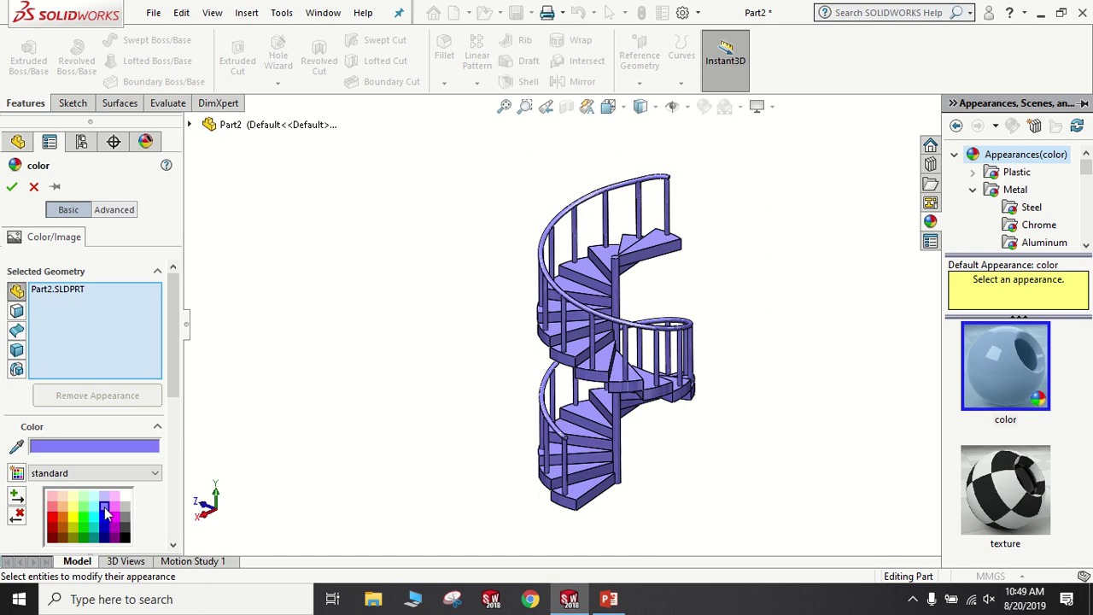
pyautogui.click(86, 518)
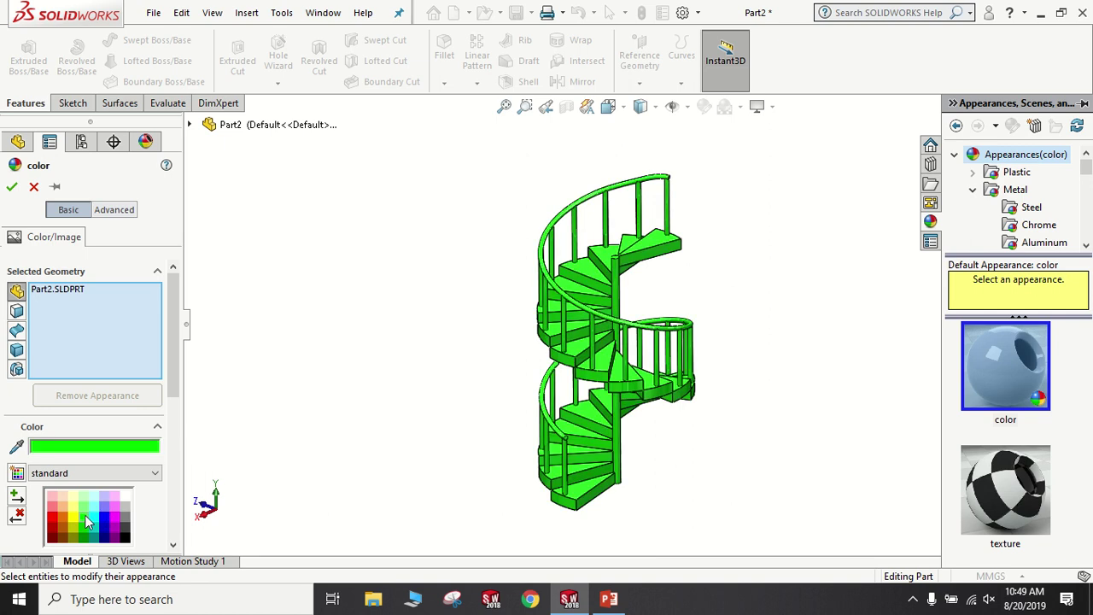
pyautogui.click(73, 519)
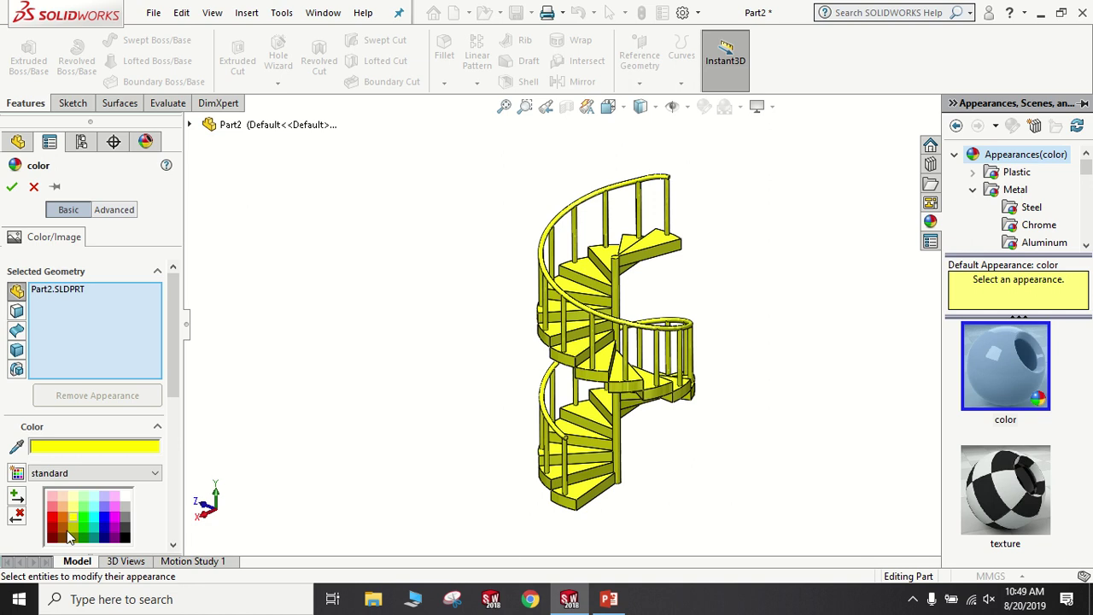
pyautogui.click(63, 528)
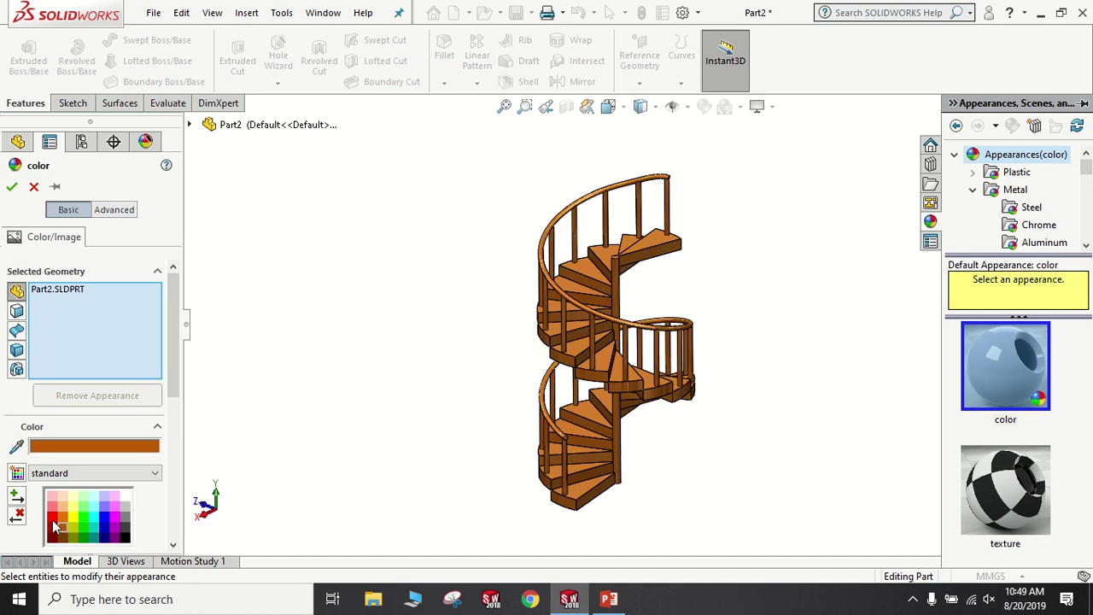
pyautogui.click(52, 520)
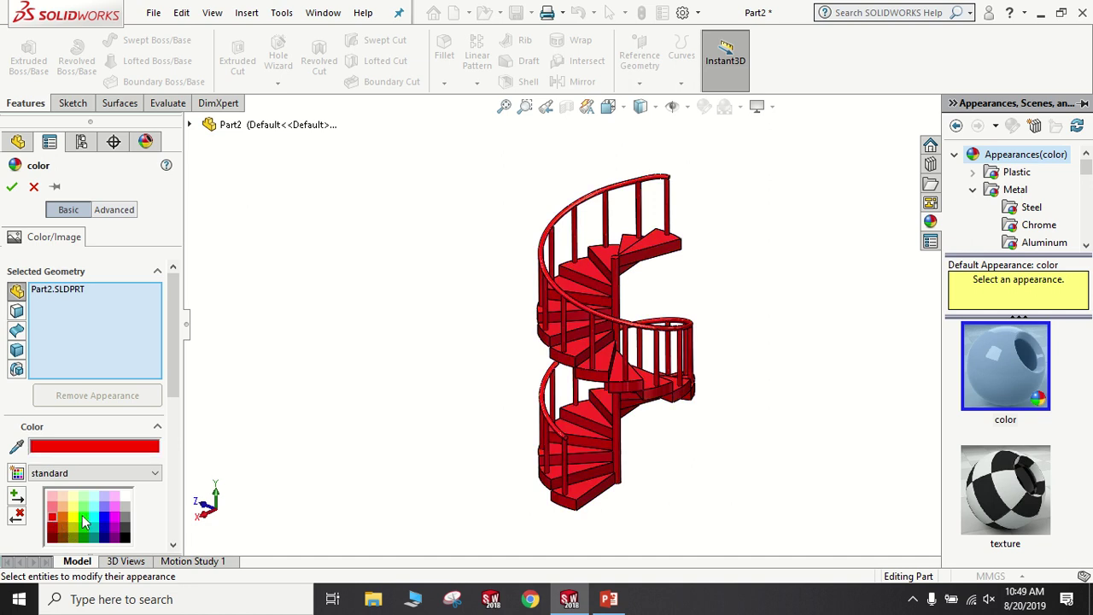
pyautogui.click(82, 515)
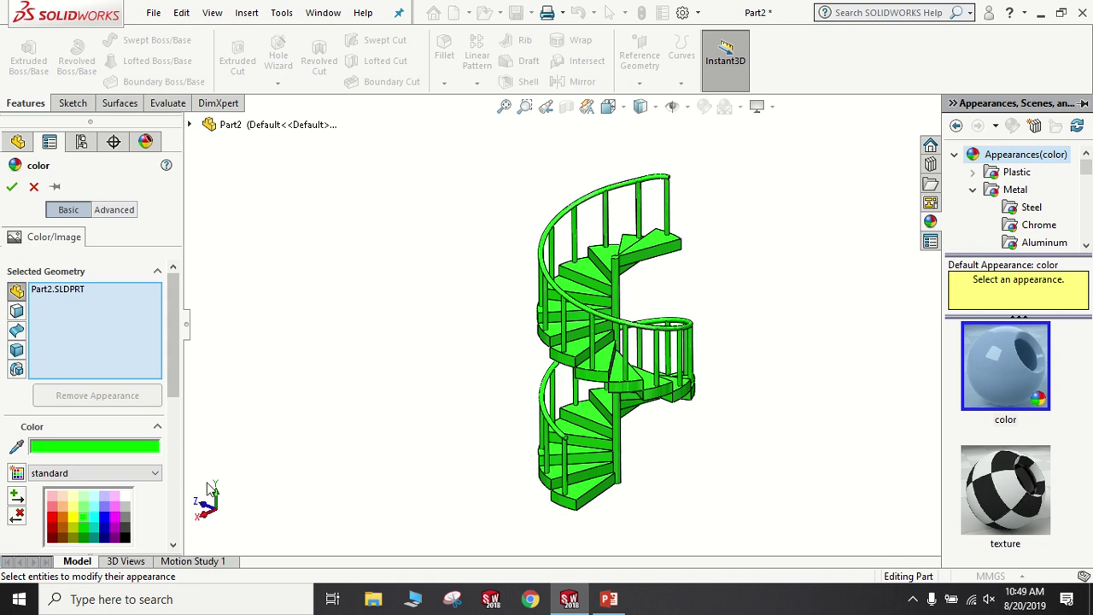
pyautogui.click(12, 186)
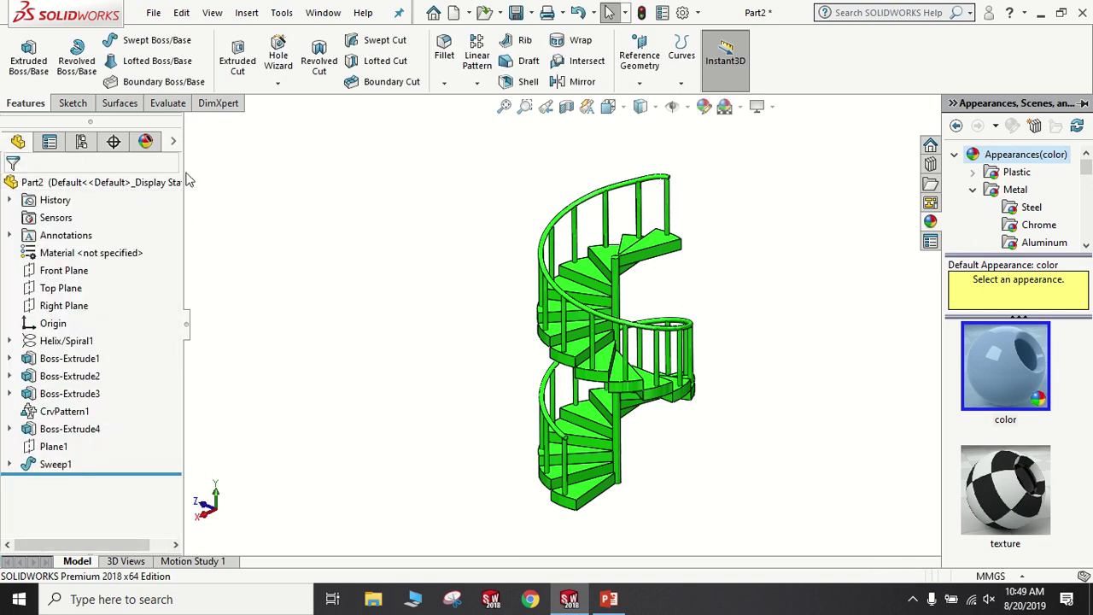
# - Save the part as 'stair' inside a new Desktop folder, New folder (2)
pyautogui.click(154, 13)
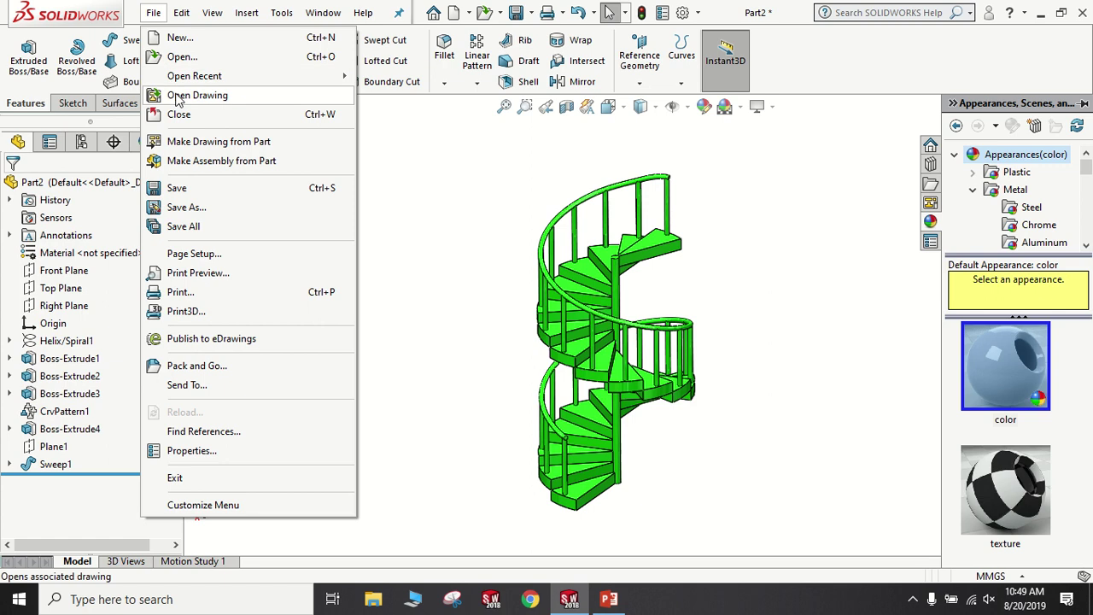
pyautogui.click(186, 208)
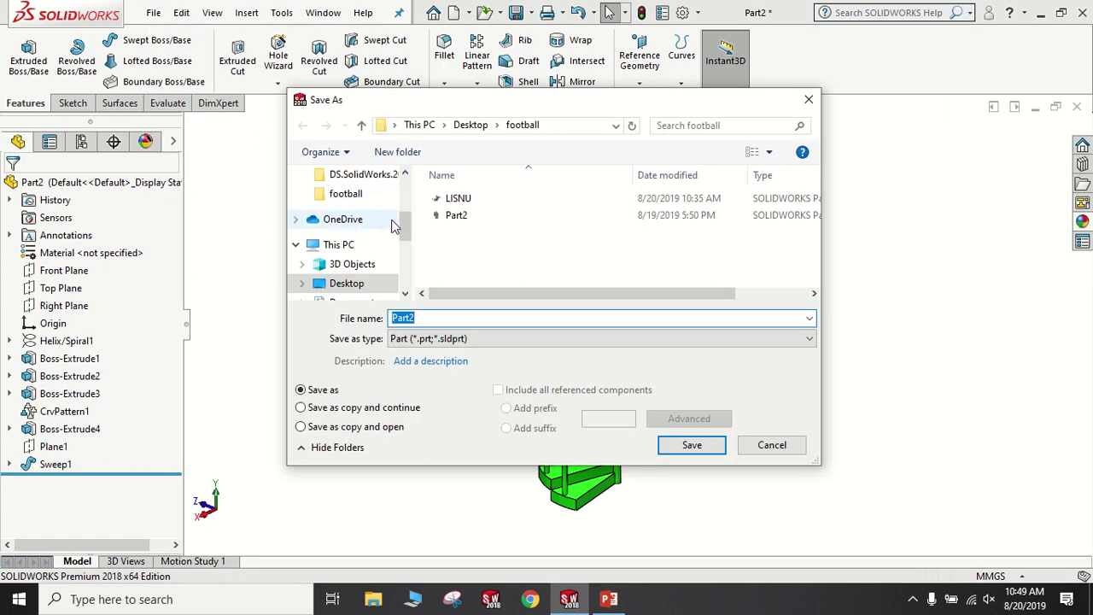
pyautogui.scroll(1, 350, 214)
pyautogui.scroll(3, 357, 209)
pyautogui.click(359, 210)
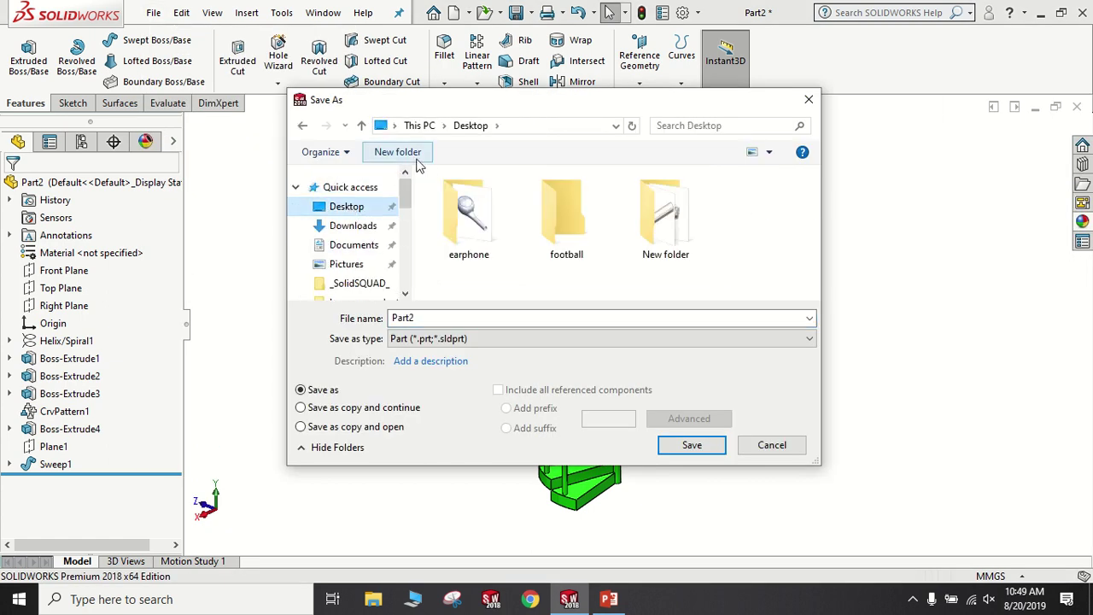
pyautogui.click(397, 152)
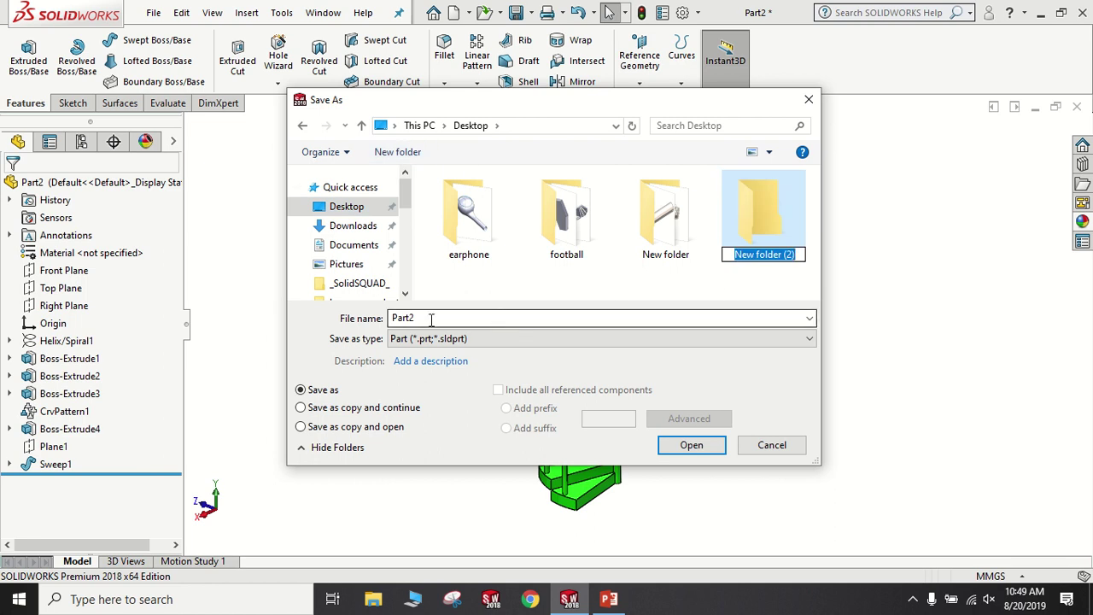
pyautogui.press('Return')
pyautogui.press('Return')
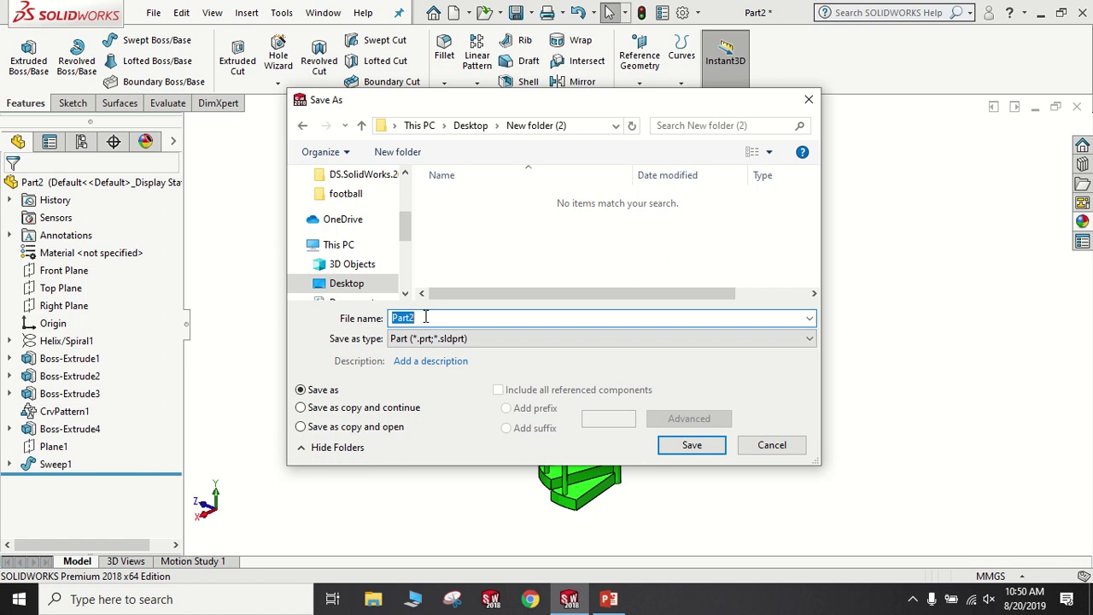
pyautogui.write('stair')
pyautogui.press('Return')
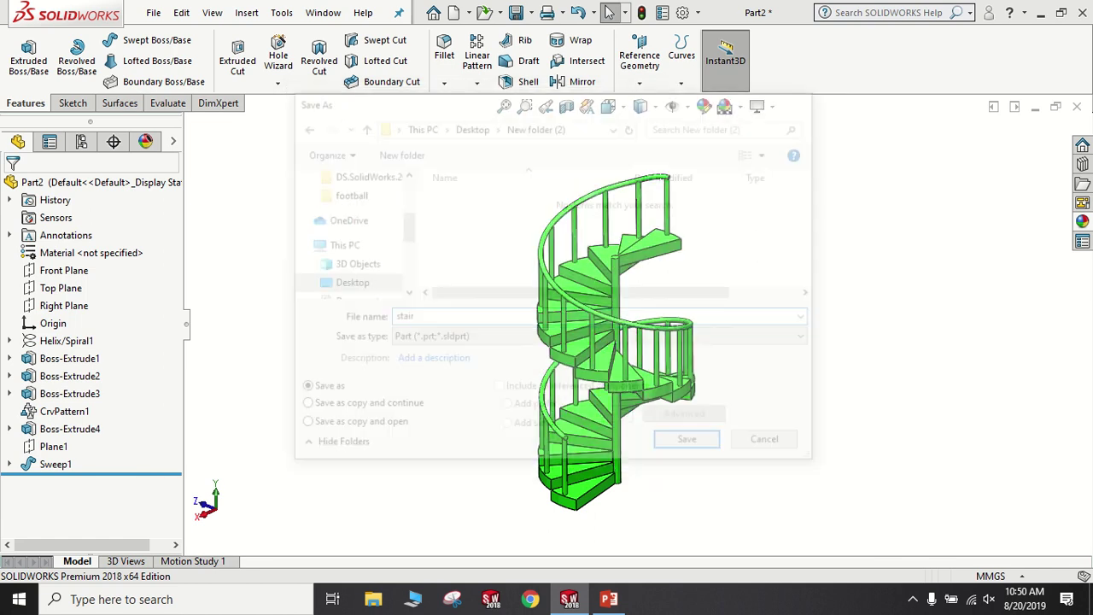